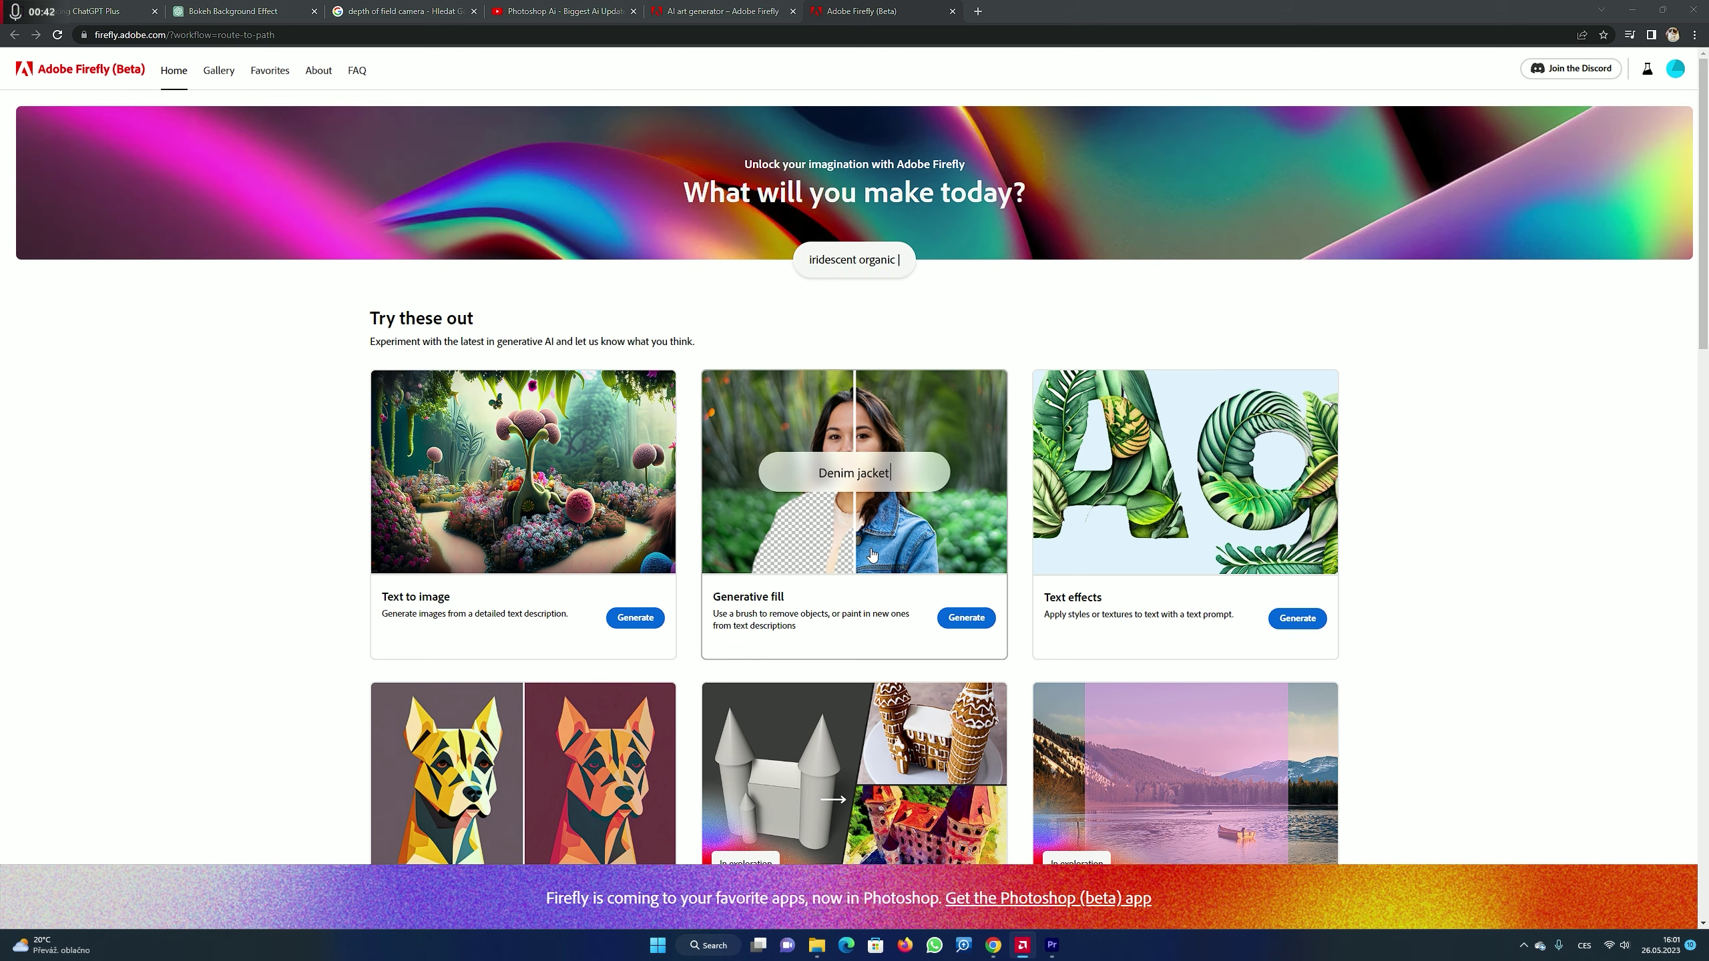
- Open the Generative fill feature from the Firefly home page
click(966, 618)
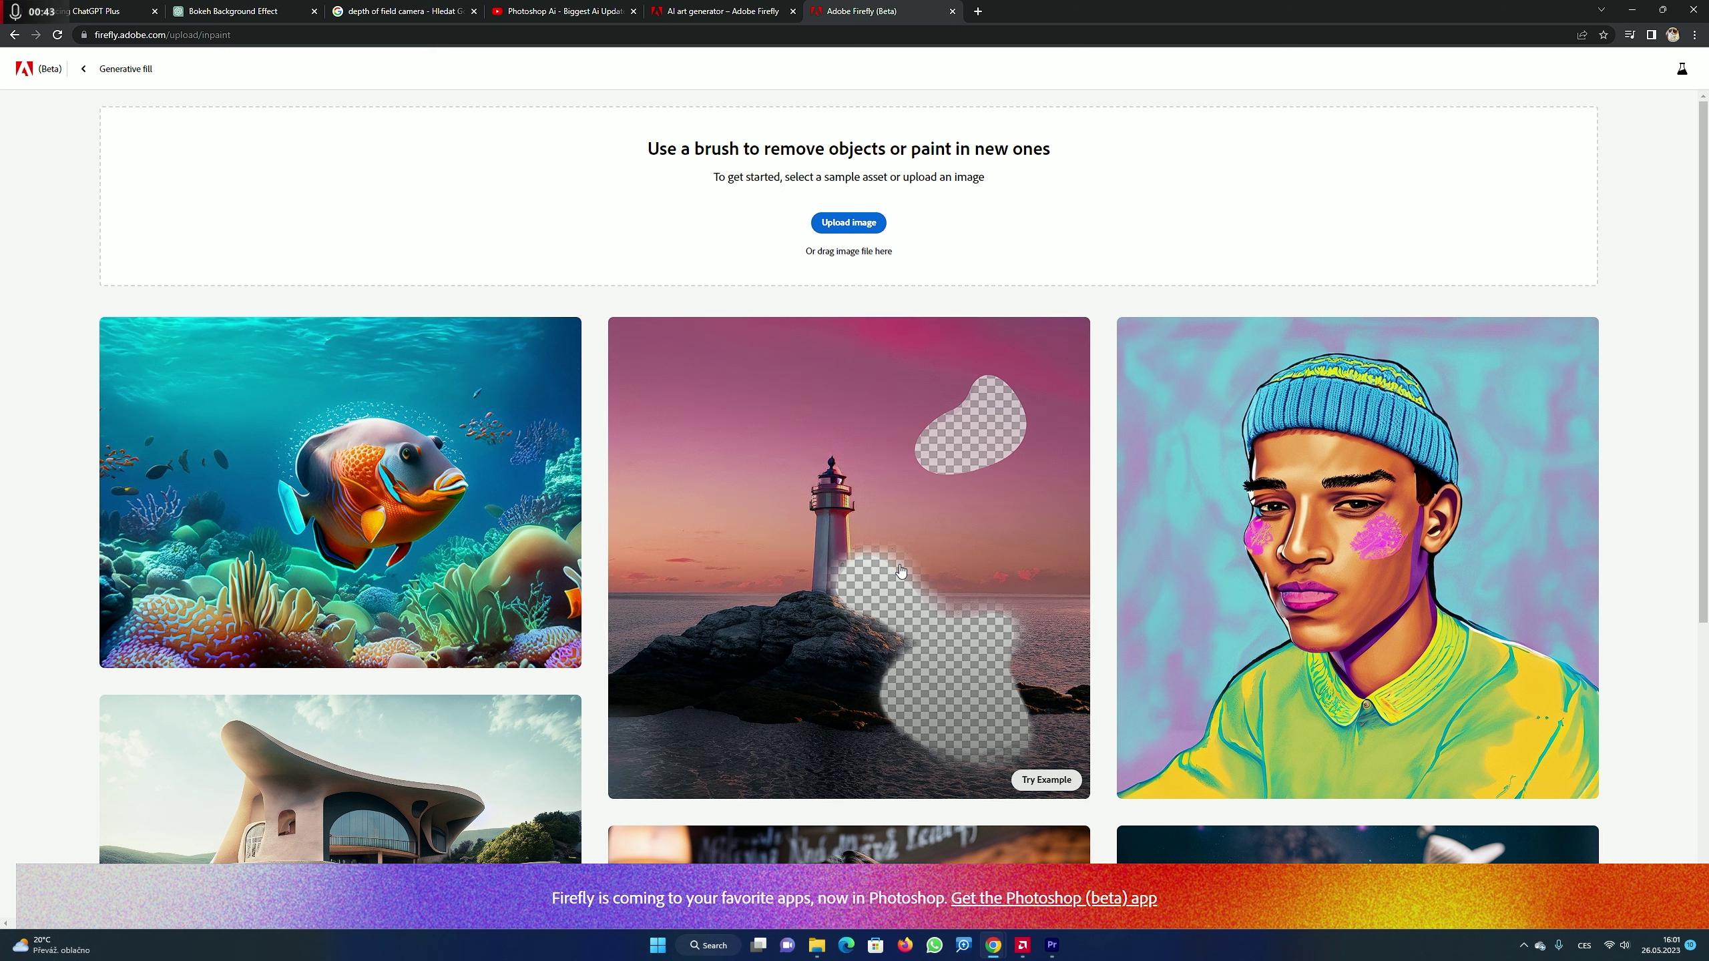
- Browse the Generative fill sample images and open the lighthouse sample
scroll(488, 599, down, 2)
scroll(622, 542, down, 5)
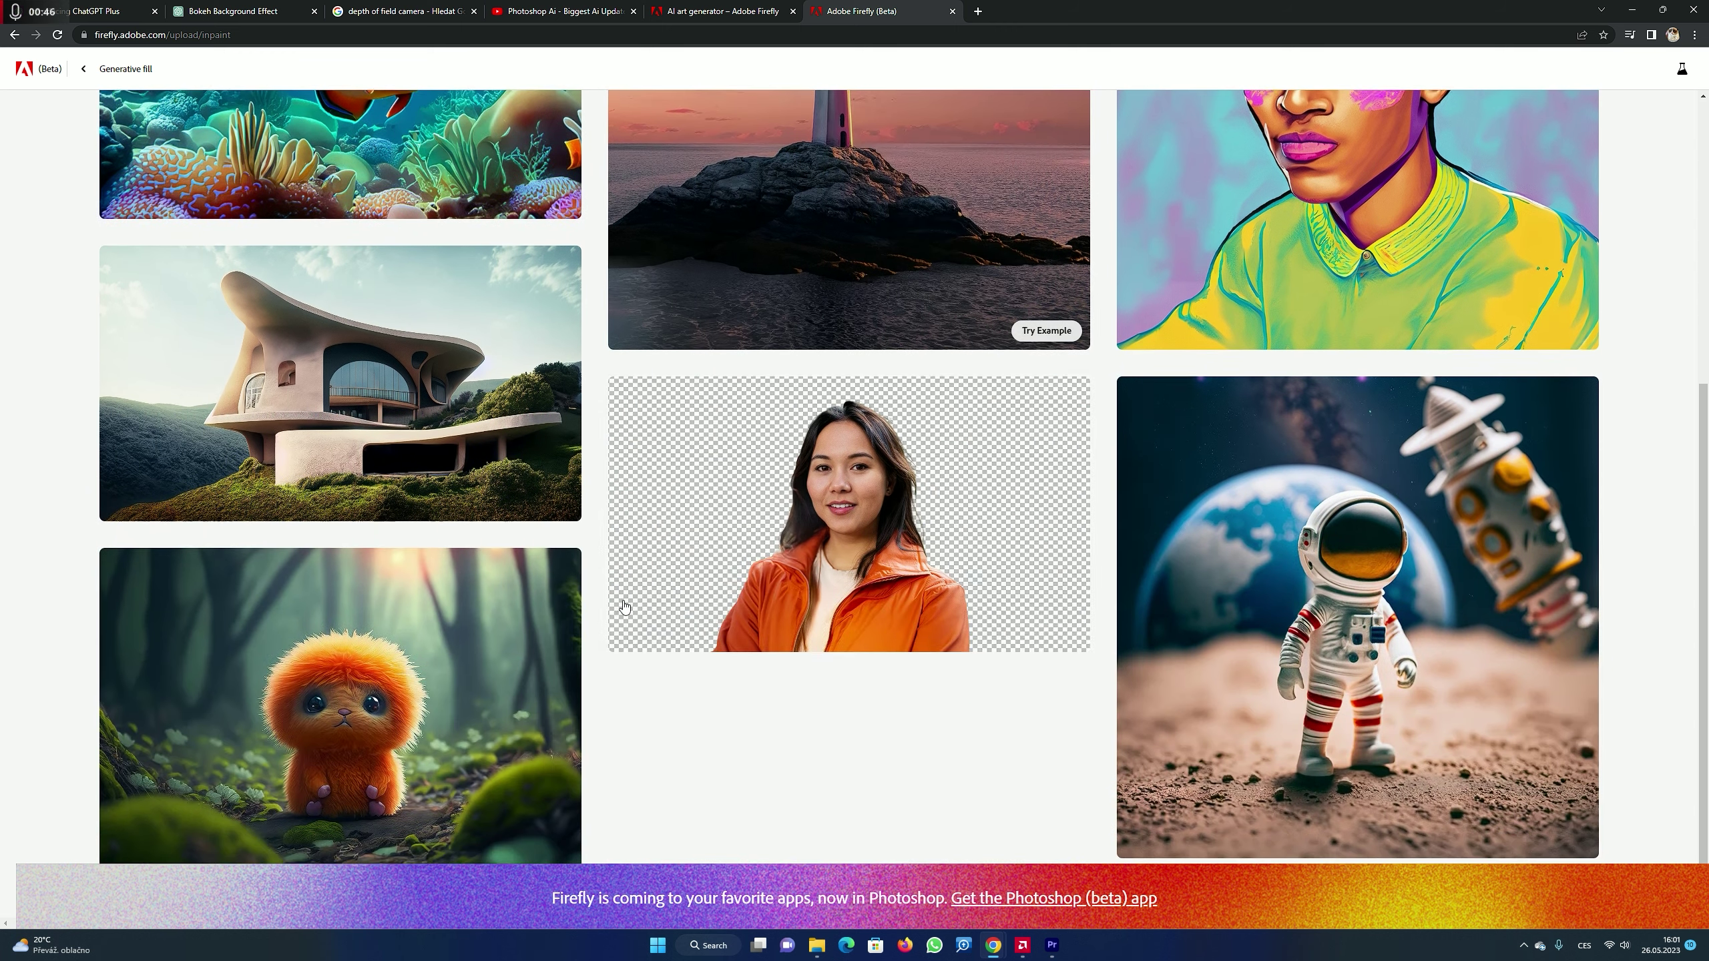
scroll(744, 667, up, 7)
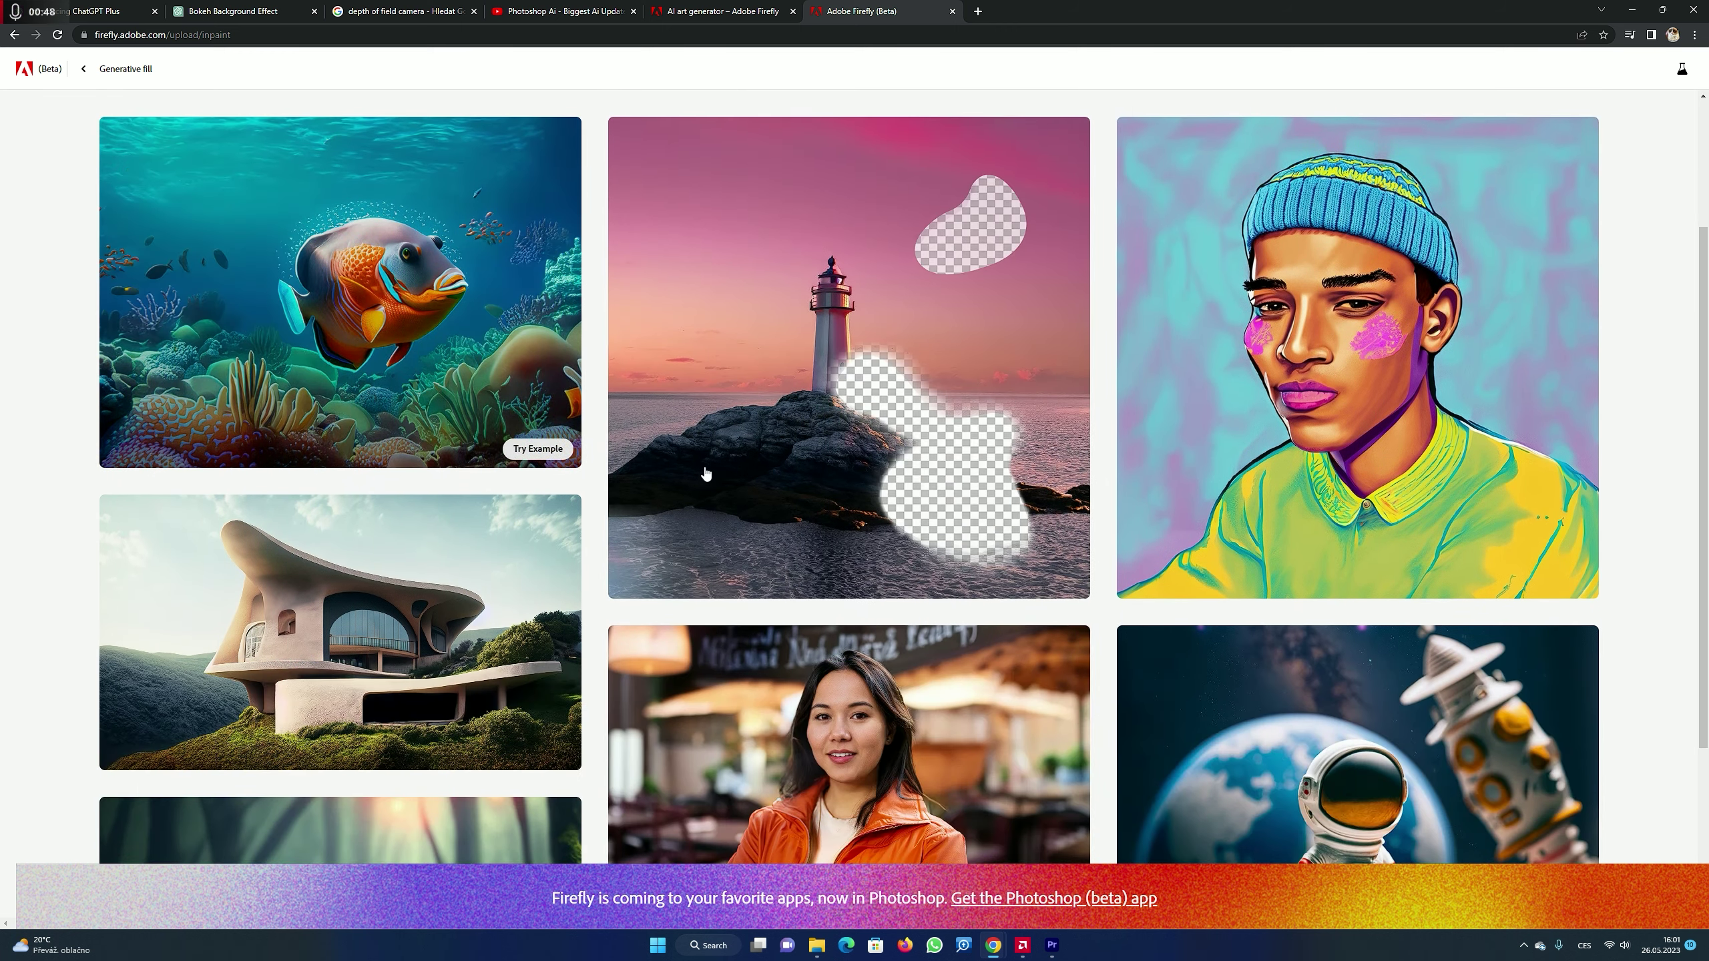
scroll(740, 377, up, 2)
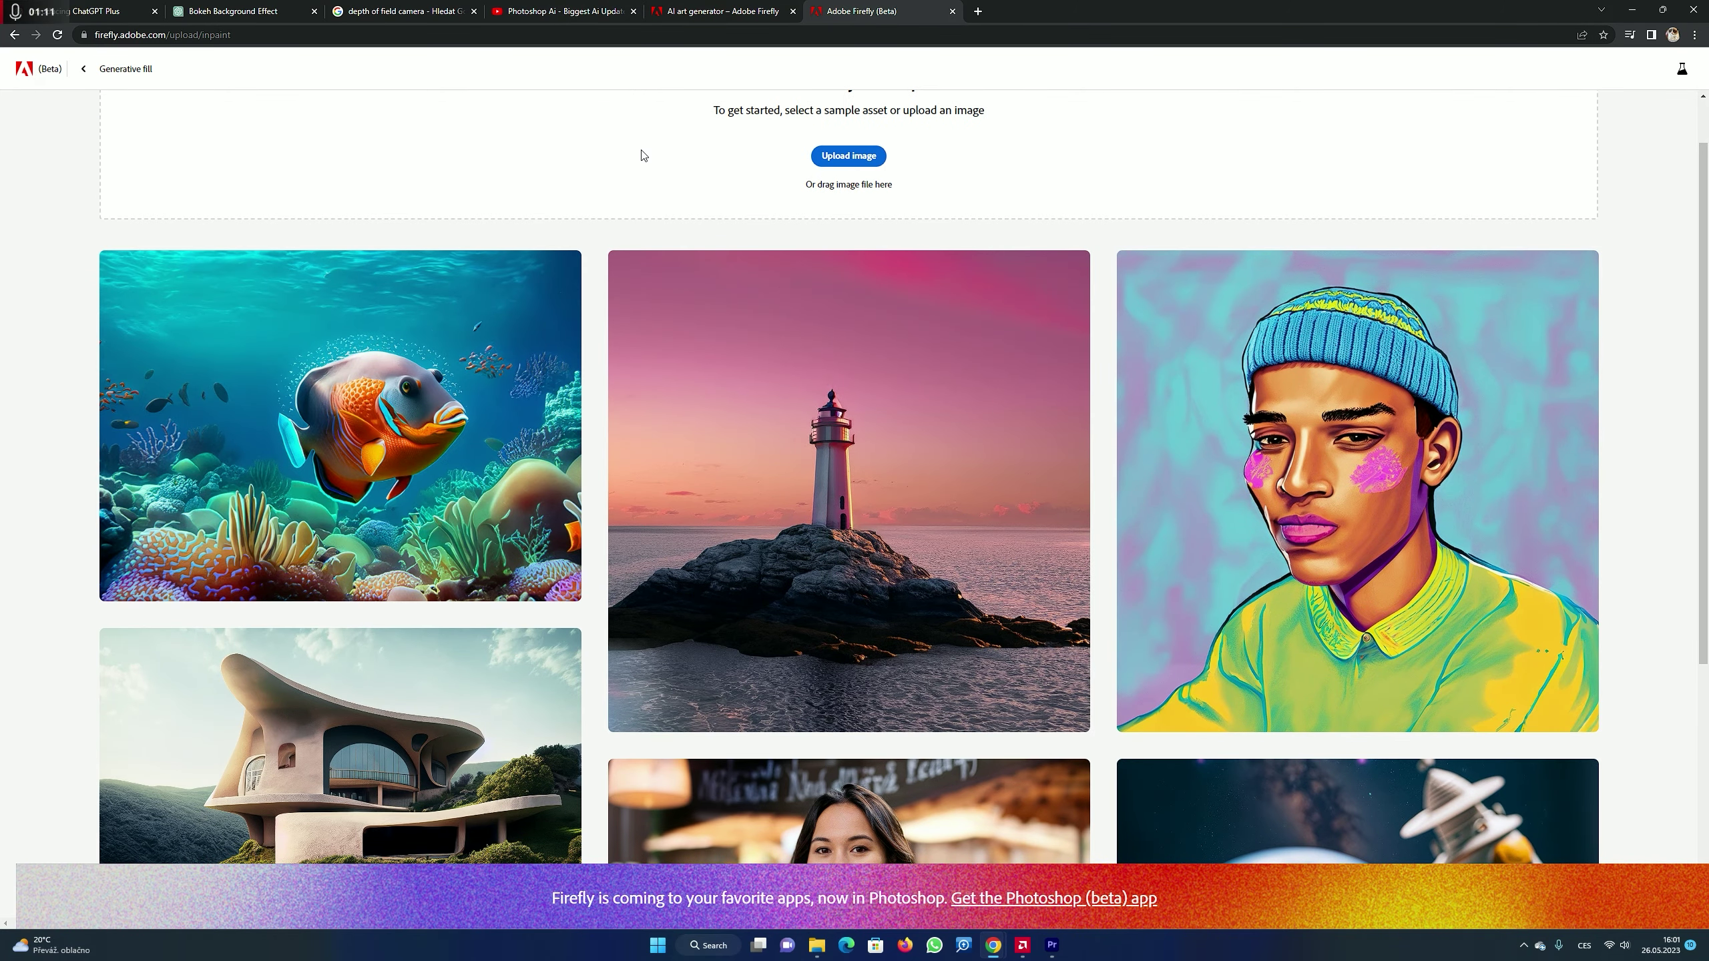
mouse_move(720, 424)
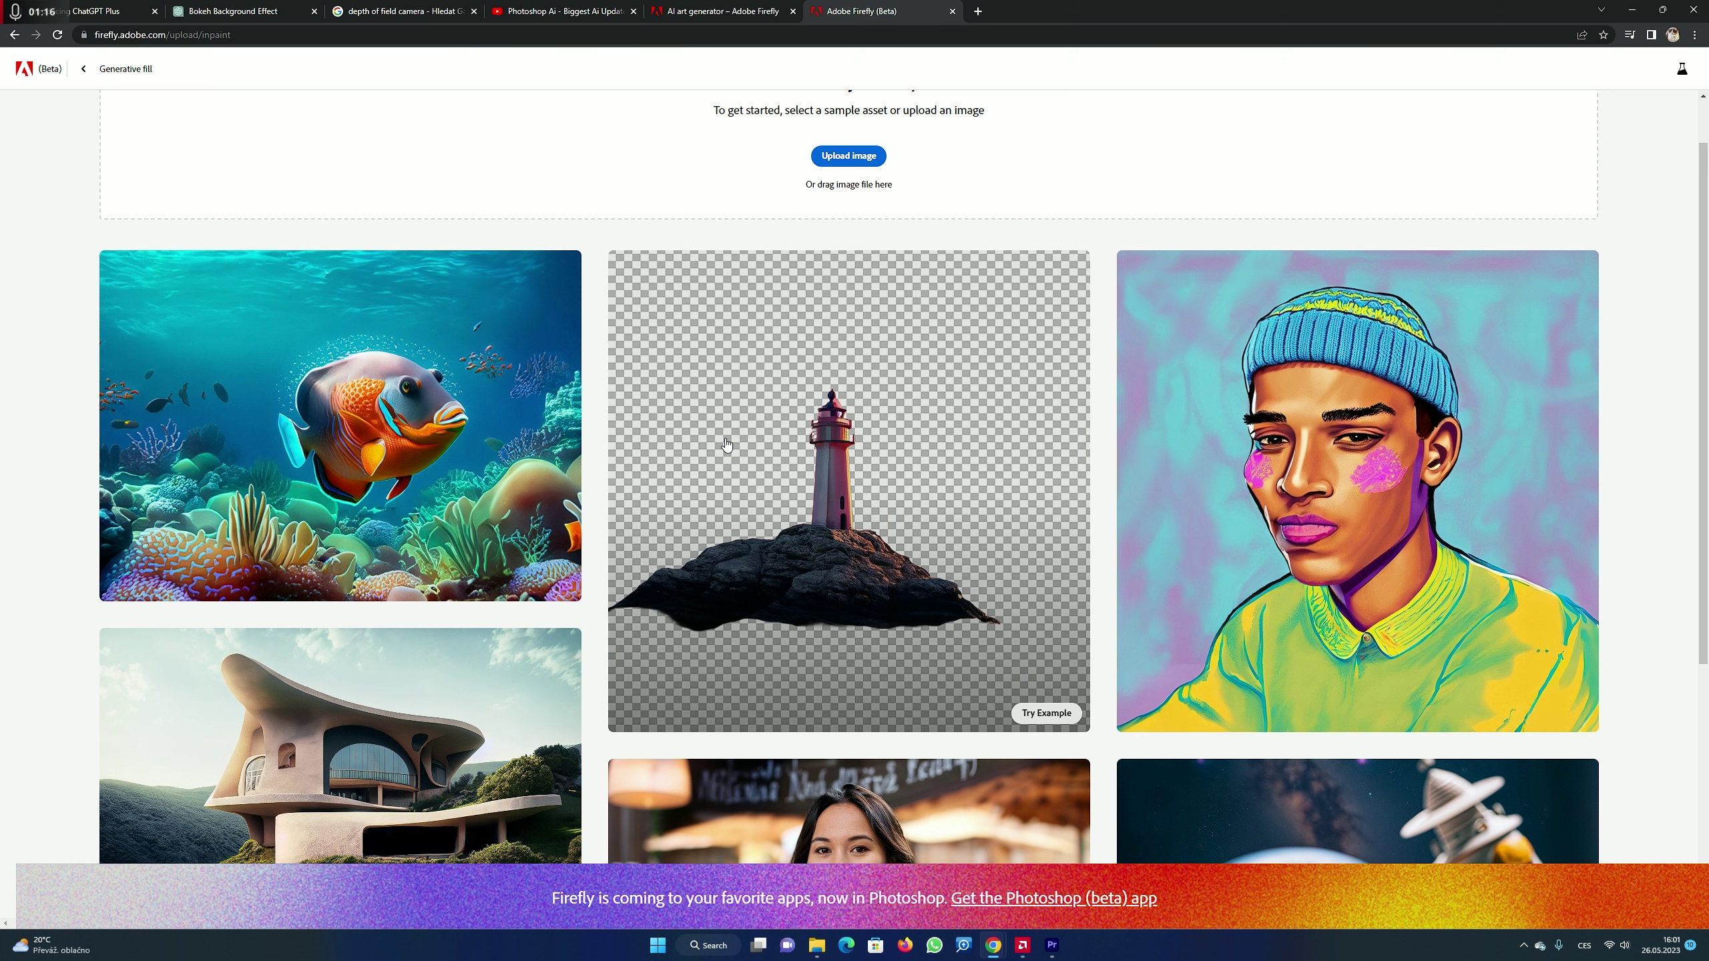
mouse_move(1334, 527)
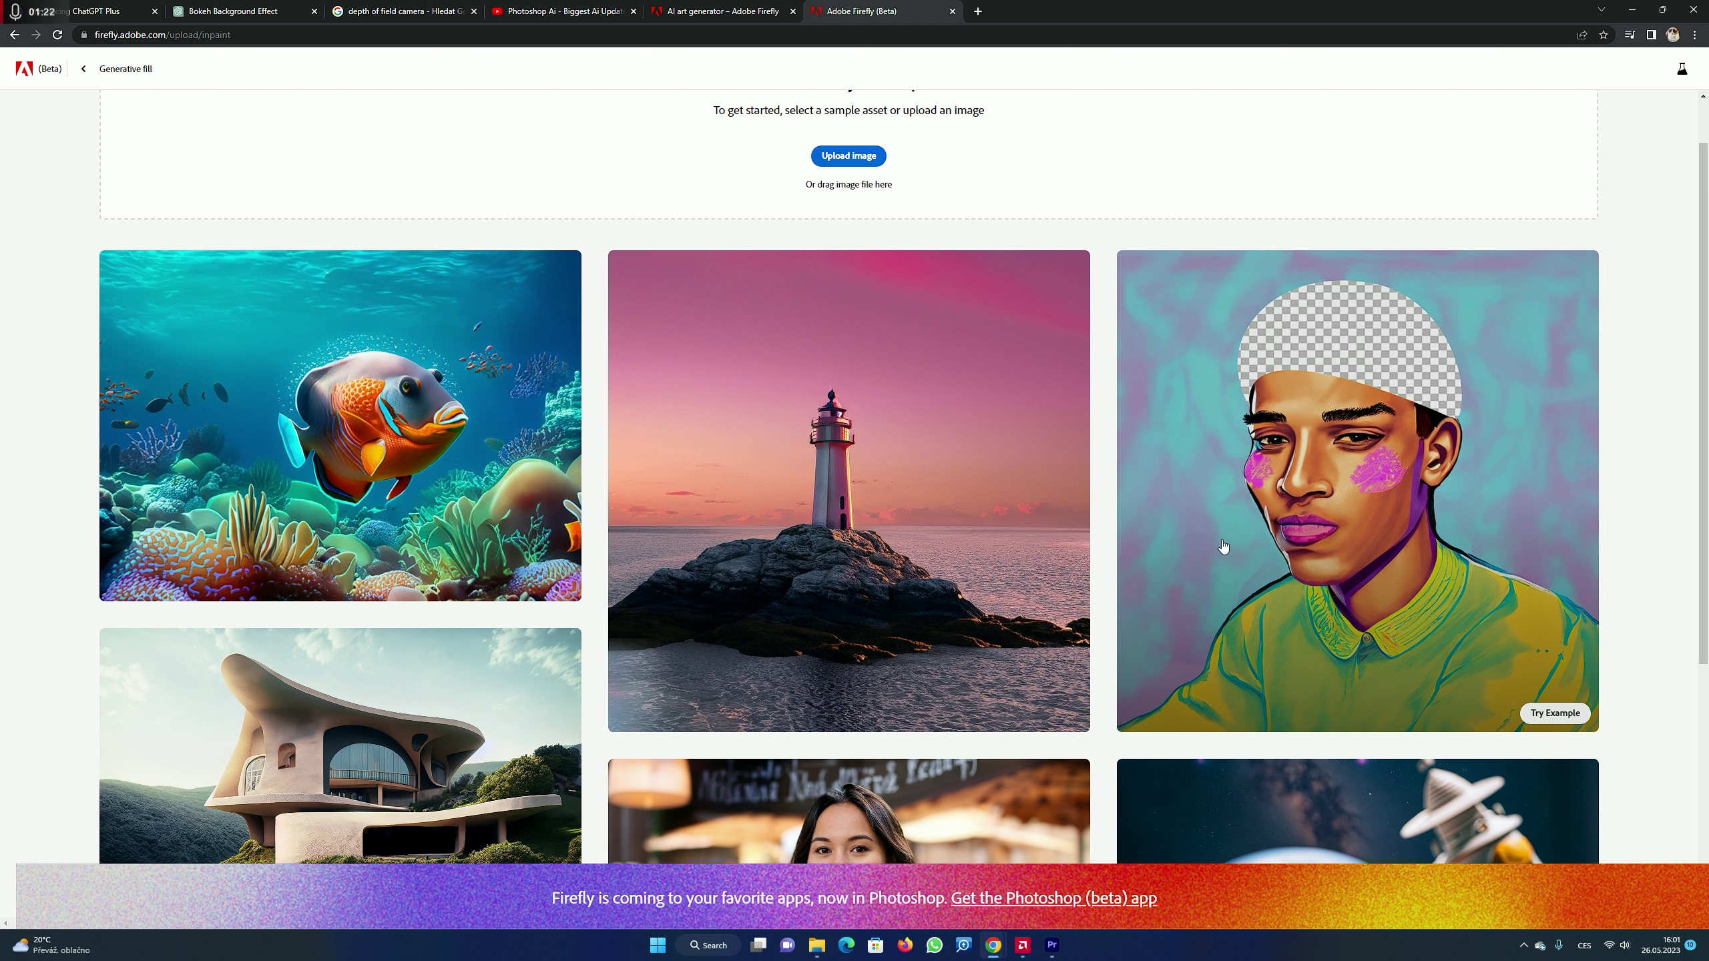
scroll(1220, 547, down, 1)
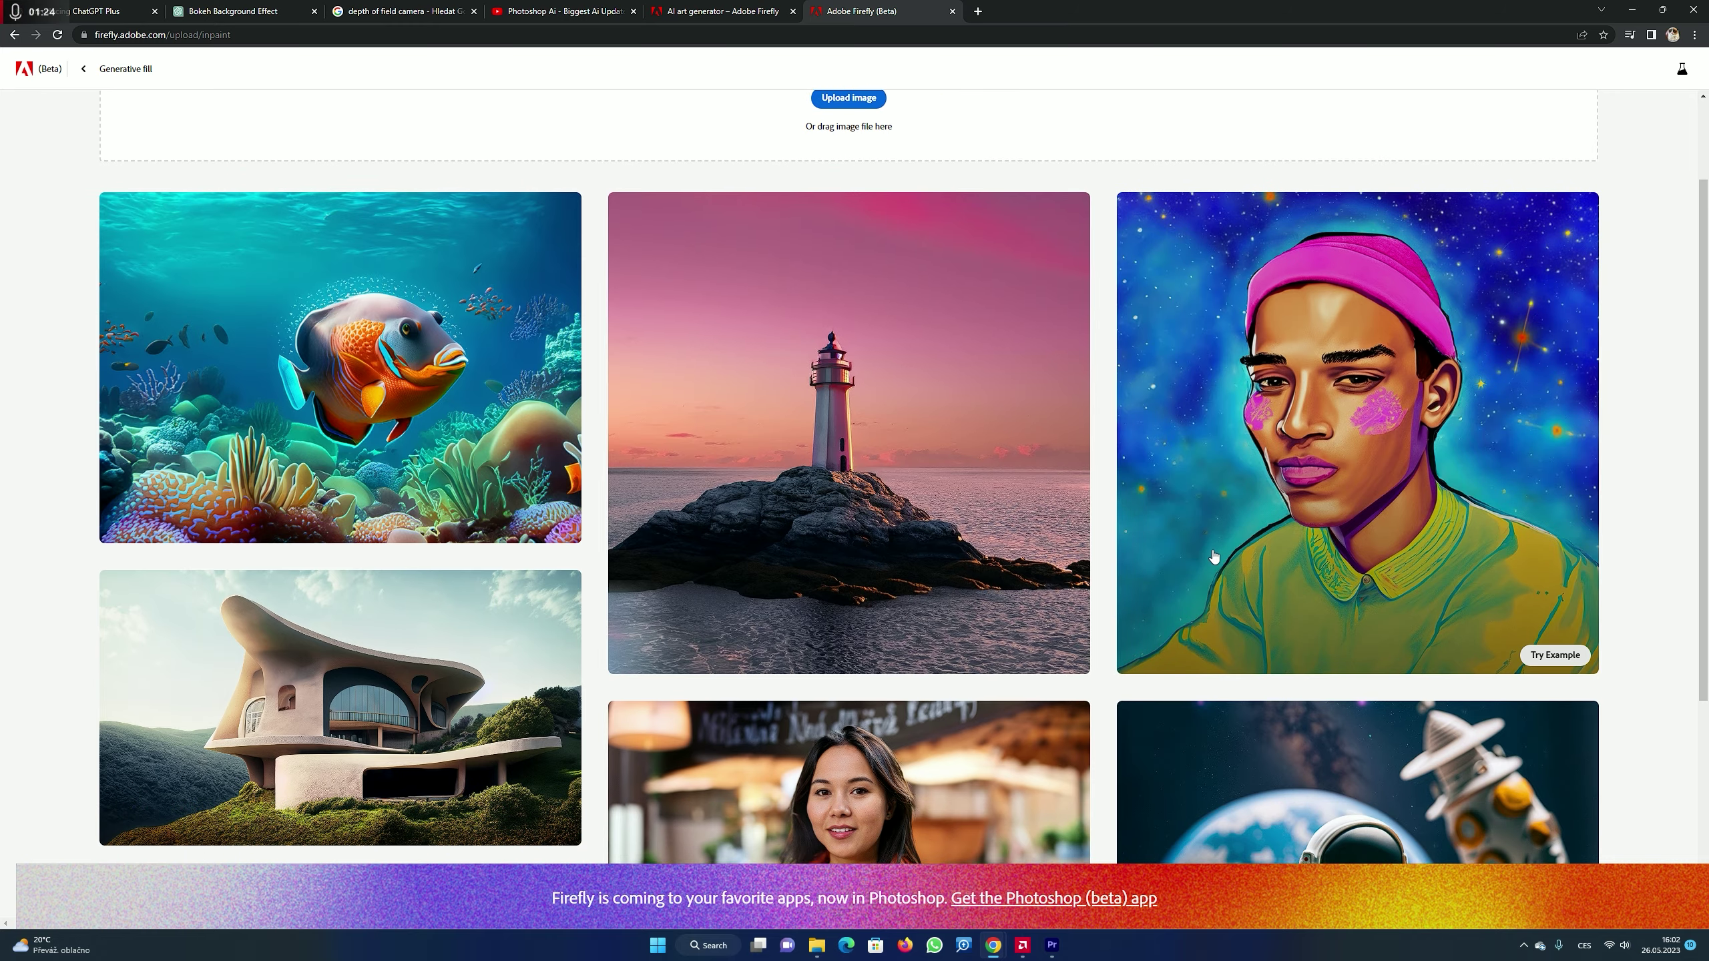
scroll(1228, 530, down, 4)
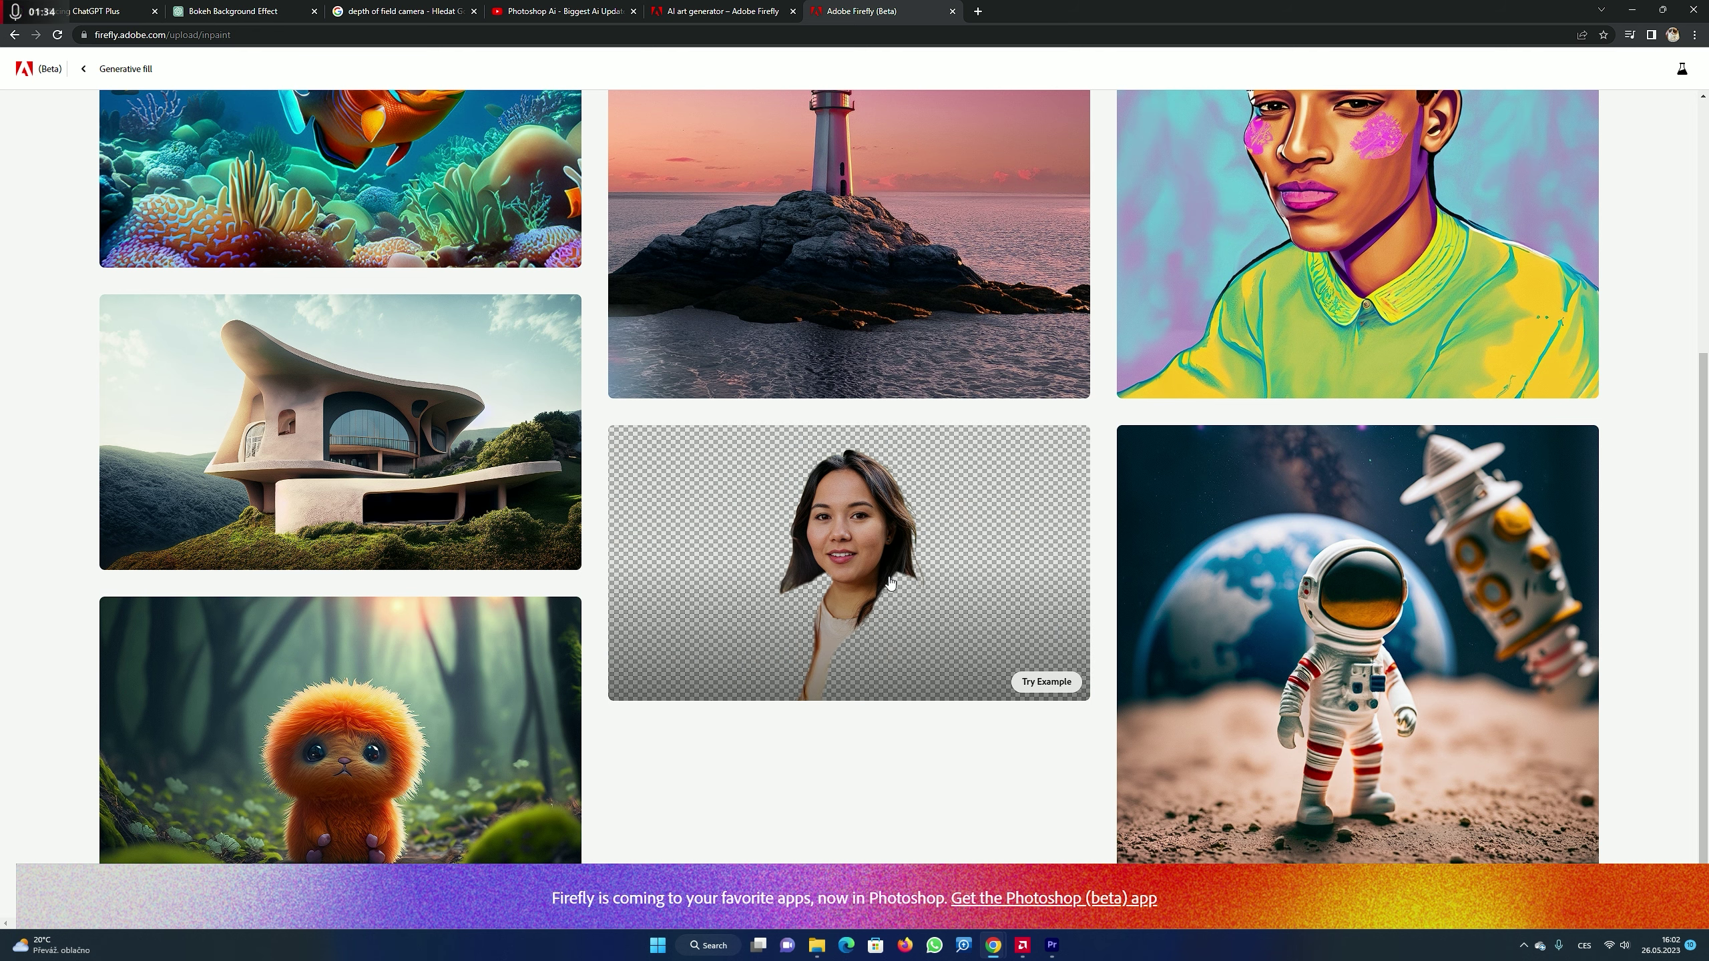
scroll(902, 585, down, 1)
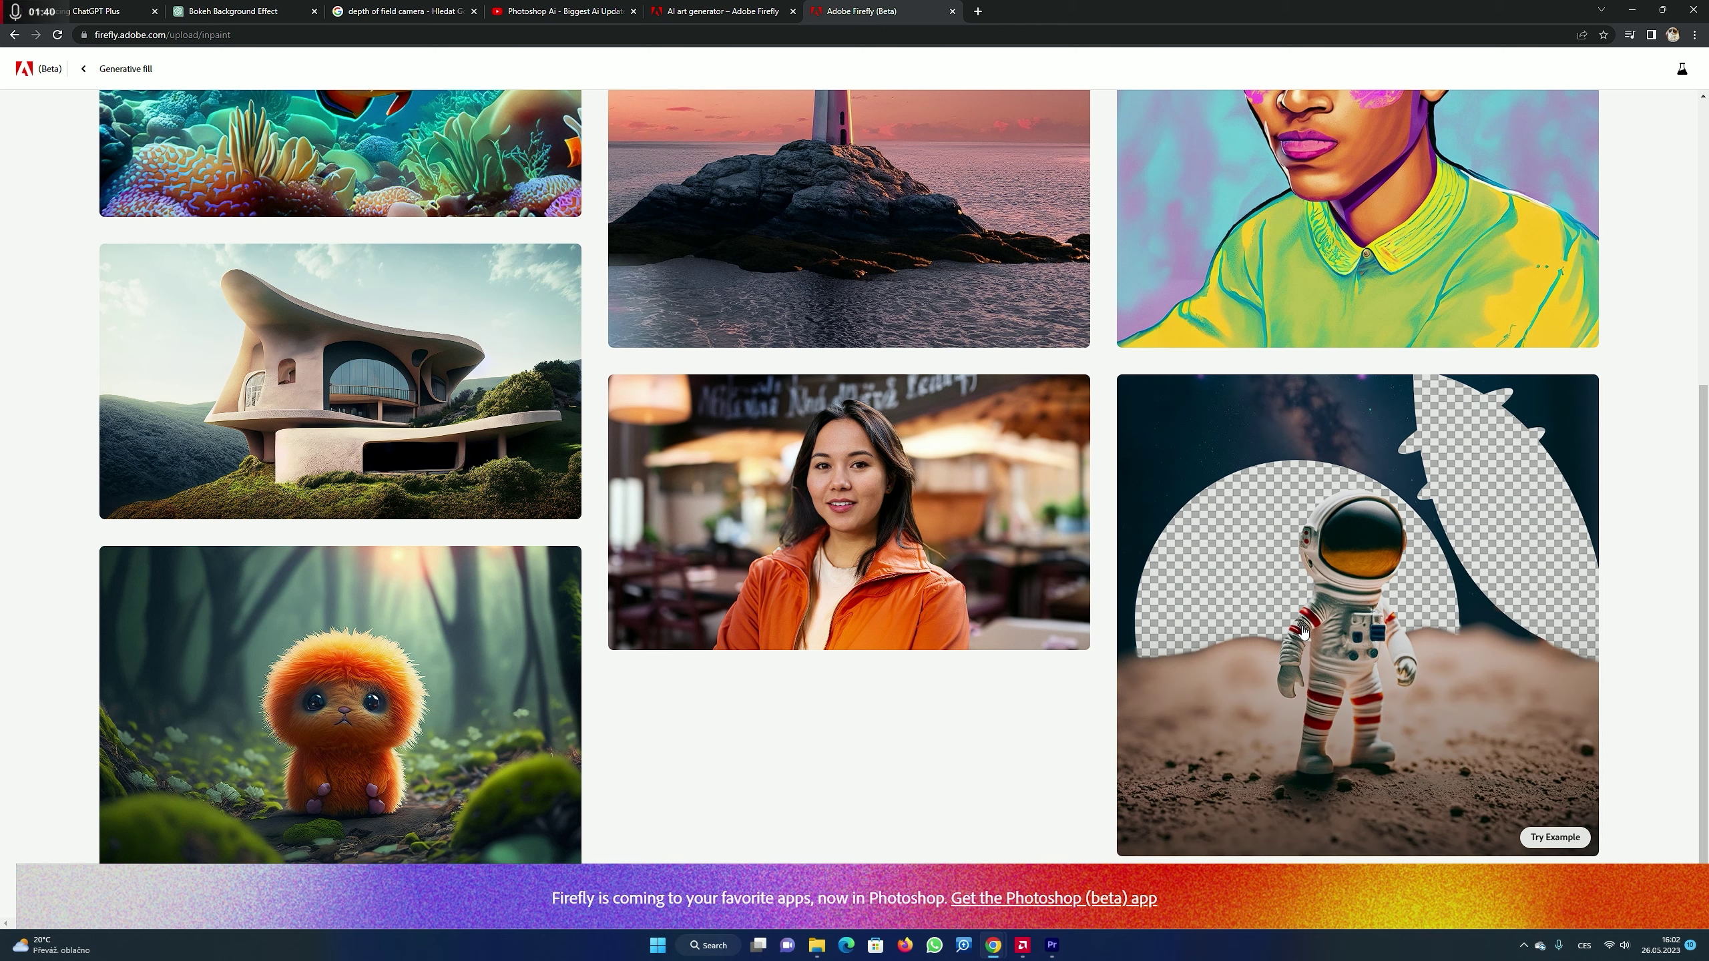
scroll(875, 591, up, 5)
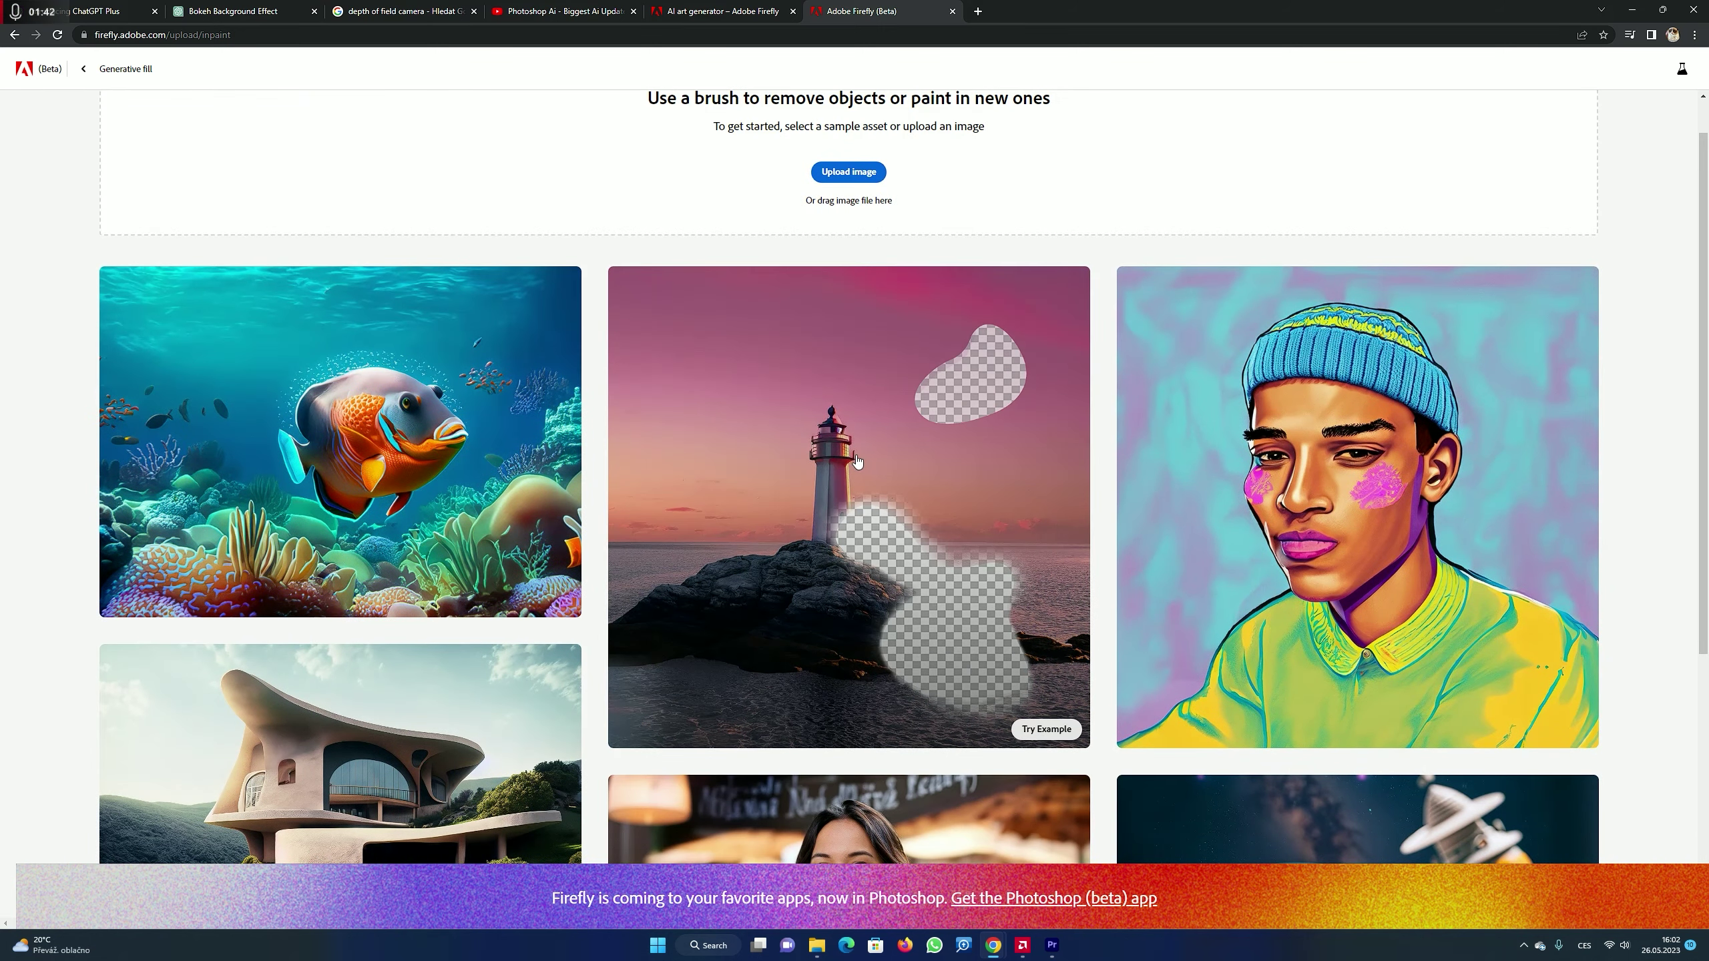
click(878, 591)
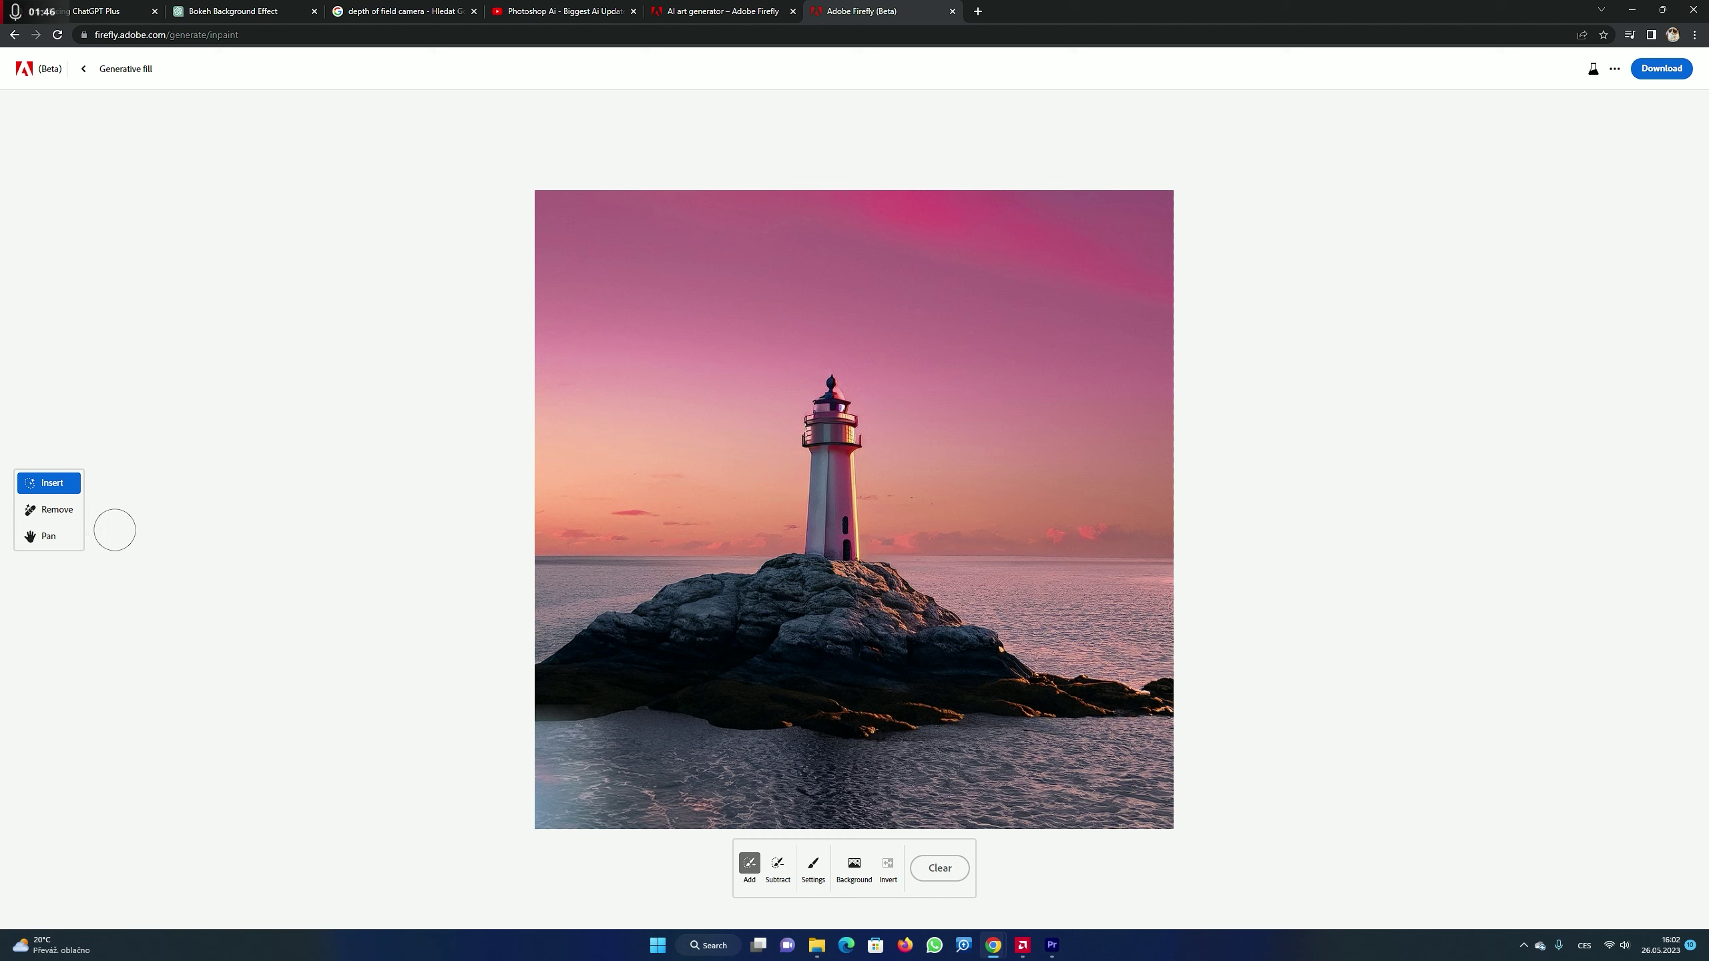
- Brush over the lighthouse in Remove mode, generate the result, then discard it
click(47, 510)
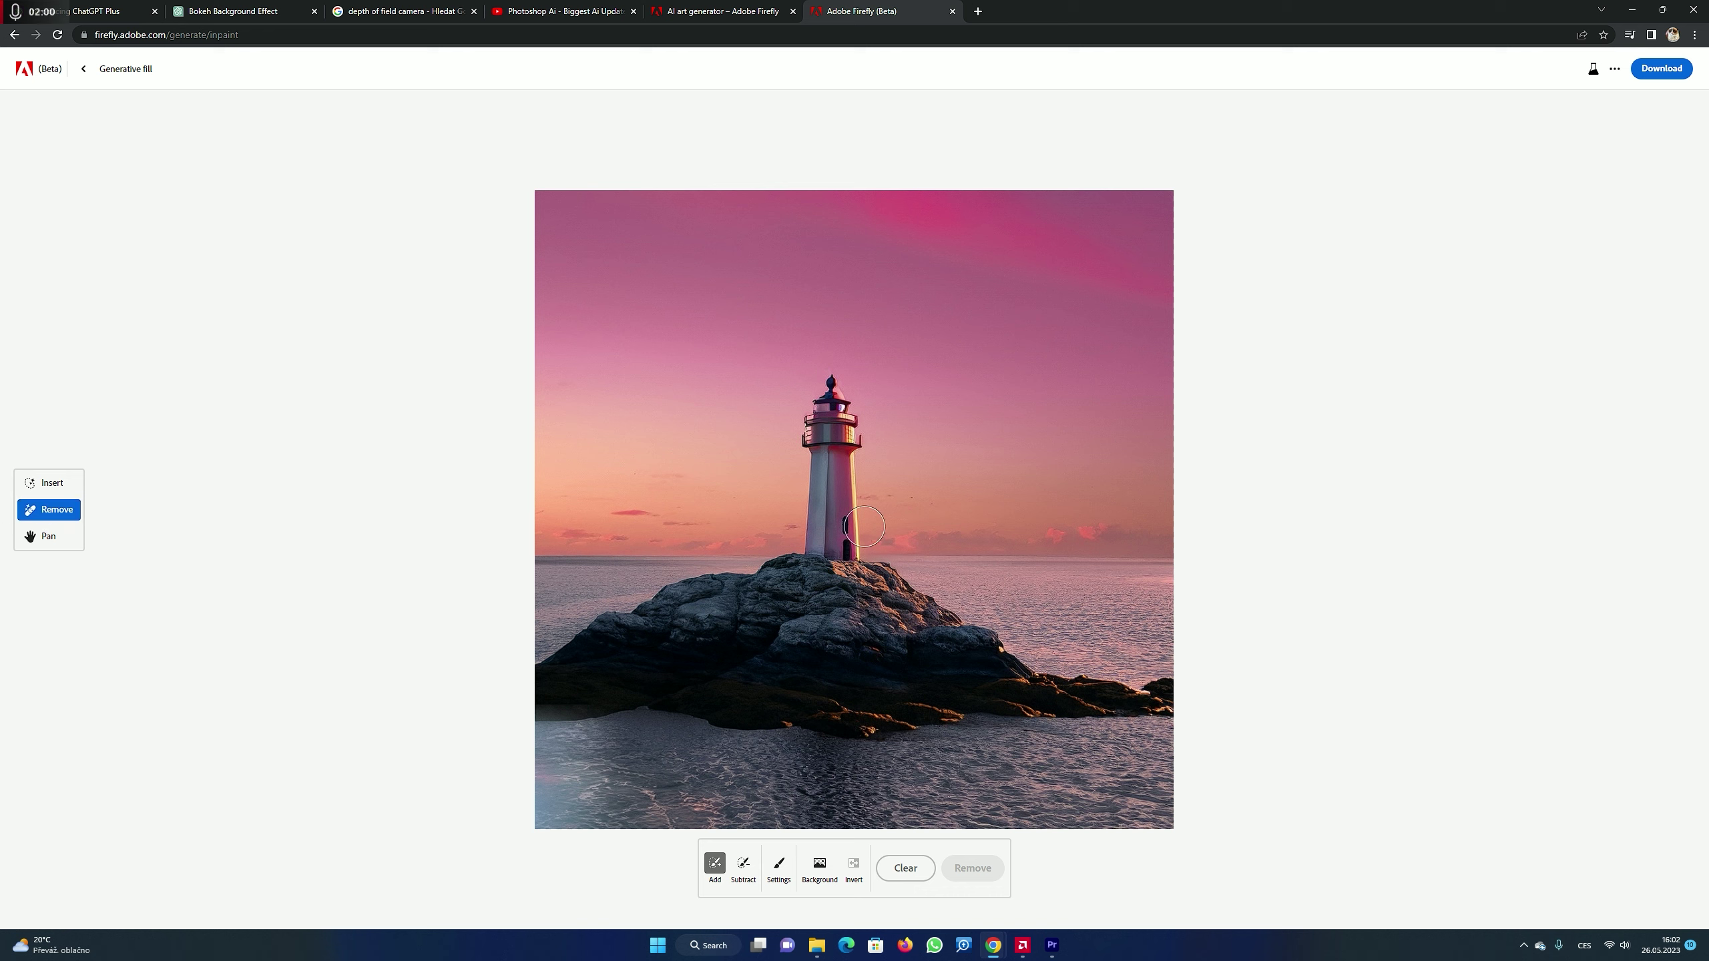
mouse_move(848, 370)
mouse_down()
mouse_move(853, 544)
mouse_move(835, 559)
mouse_move(817, 434)
mouse_move(837, 373)
mouse_up()
click(972, 868)
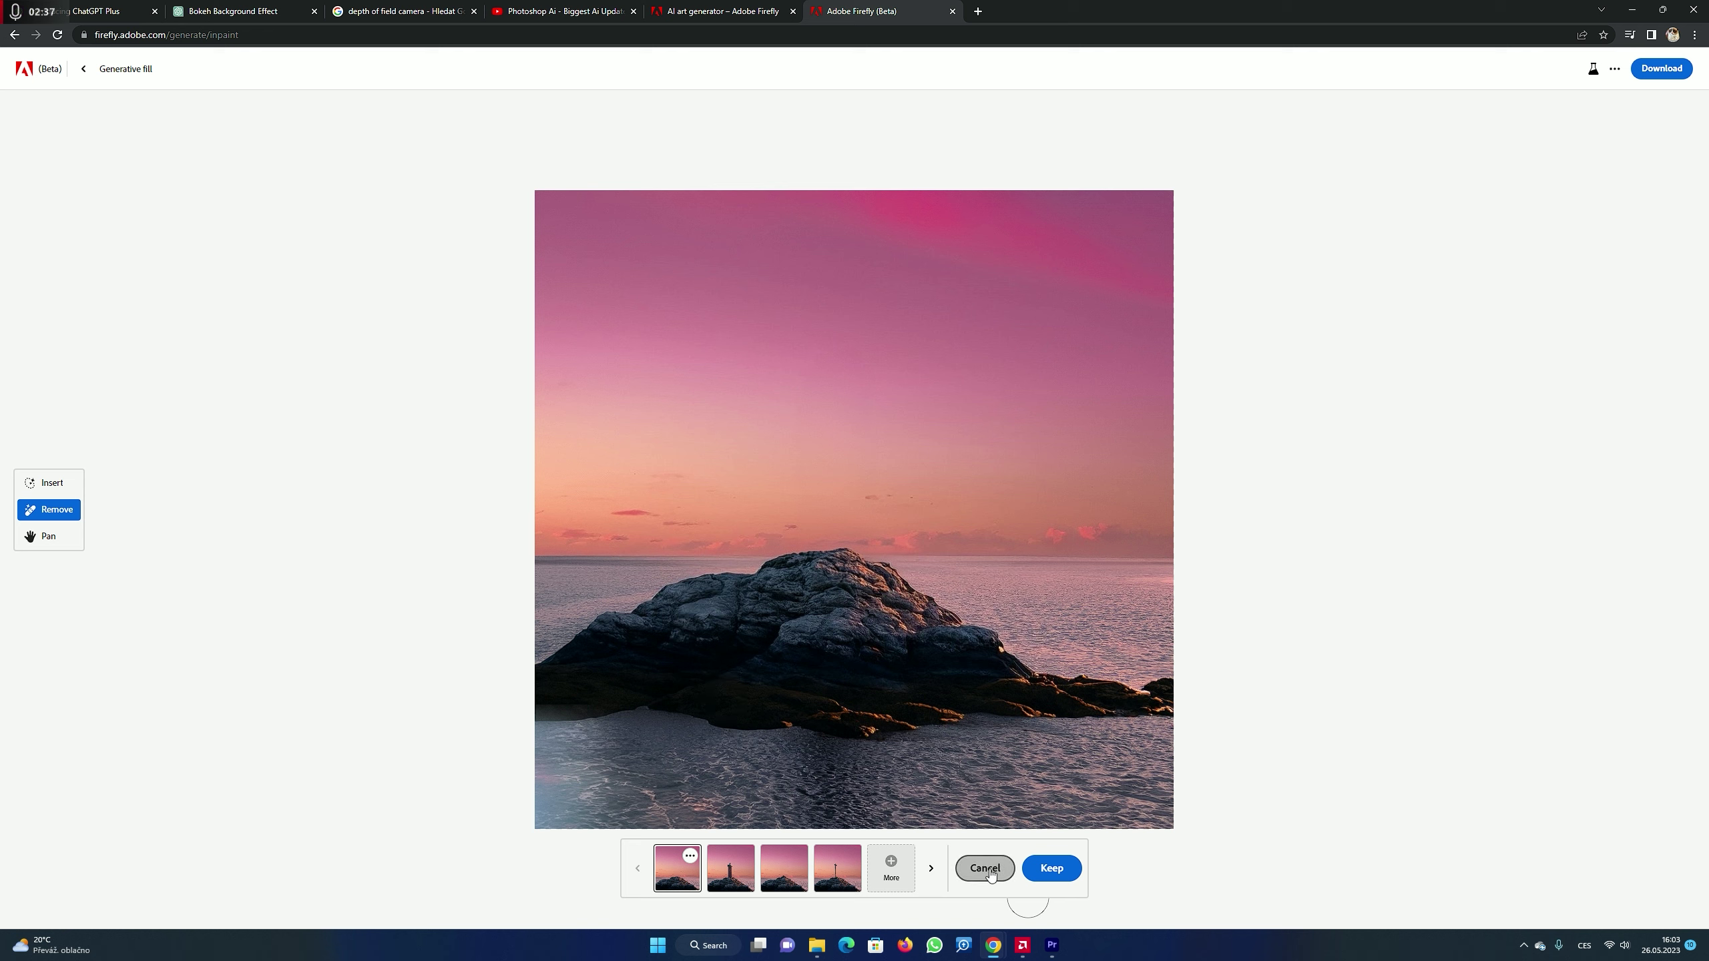
click(988, 870)
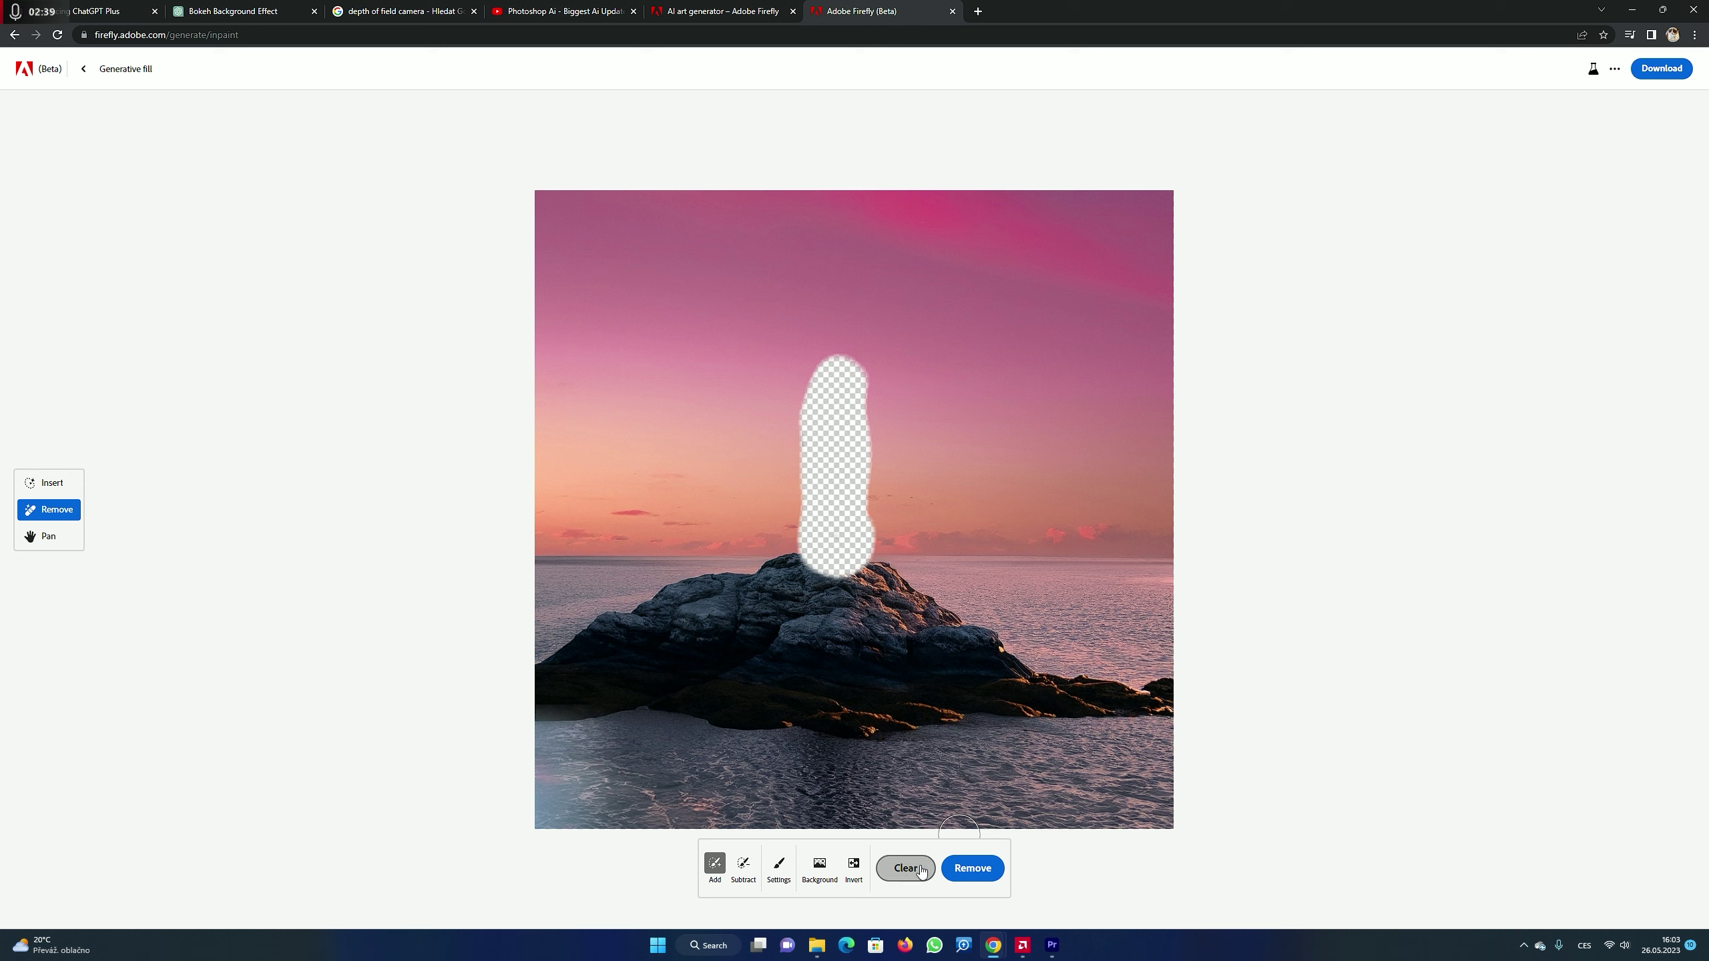
- Replace the masked lighthouse with a generated 'statue of liberty' and compare its variations
click(905, 871)
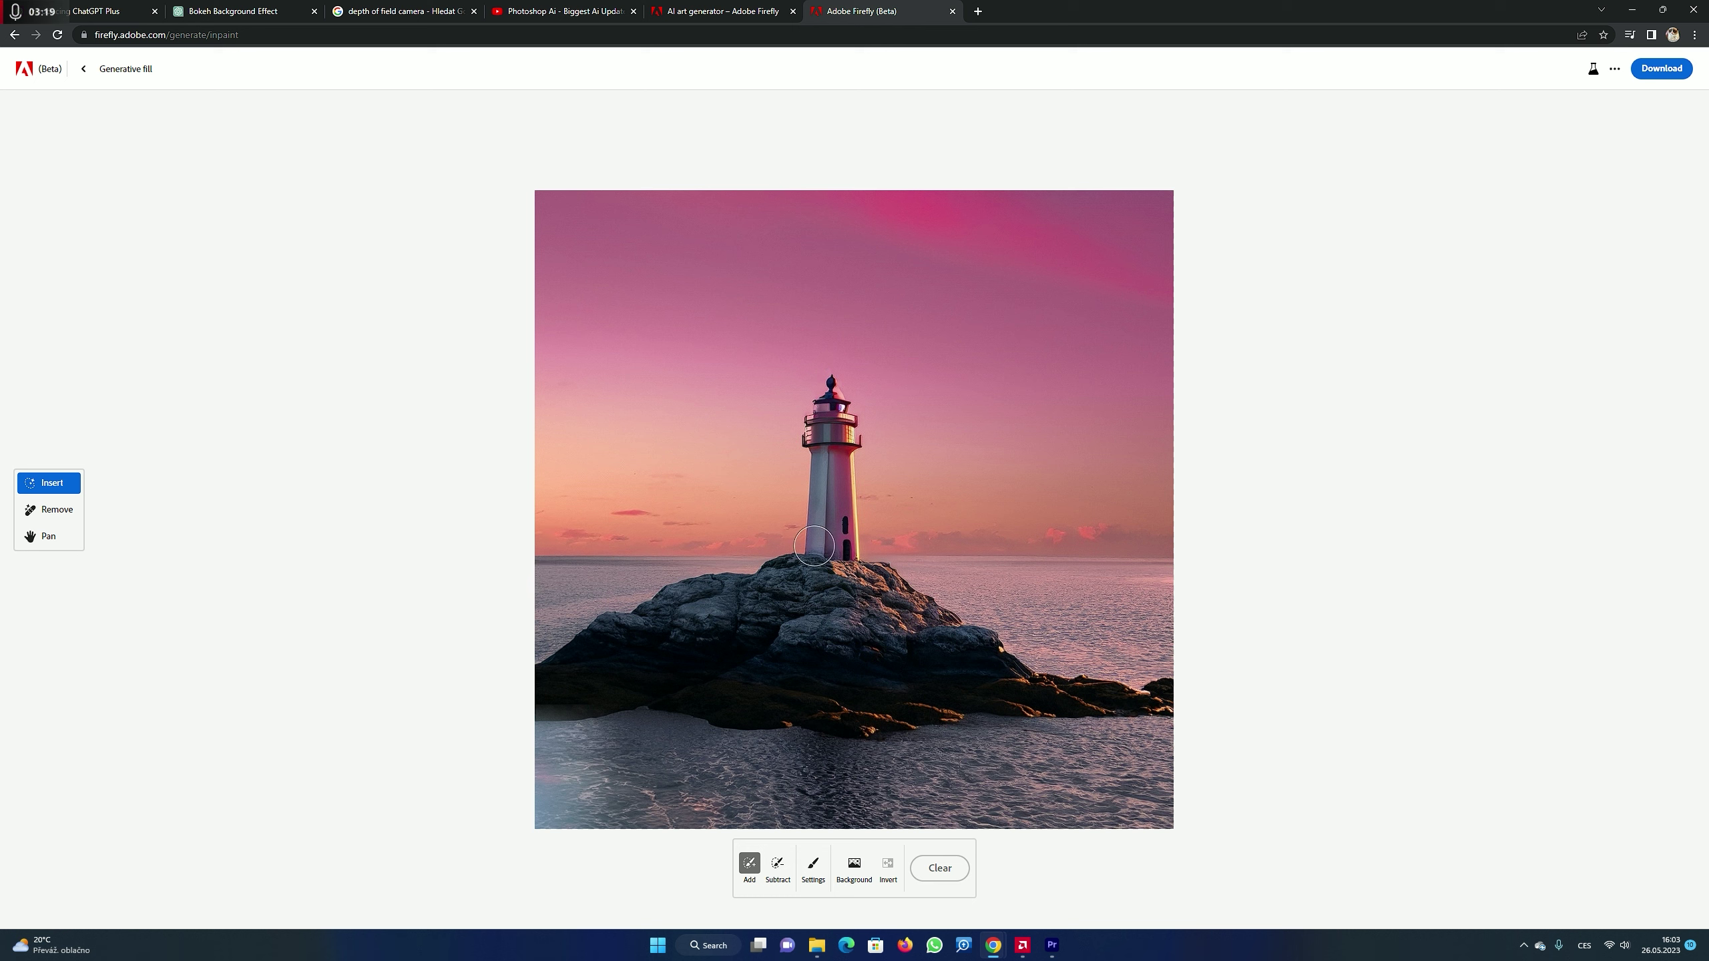
mouse_move(845, 344)
mouse_down()
mouse_move(851, 545)
mouse_move(844, 339)
mouse_move(818, 558)
mouse_move(809, 377)
mouse_move(839, 288)
mouse_move(845, 399)
mouse_up()
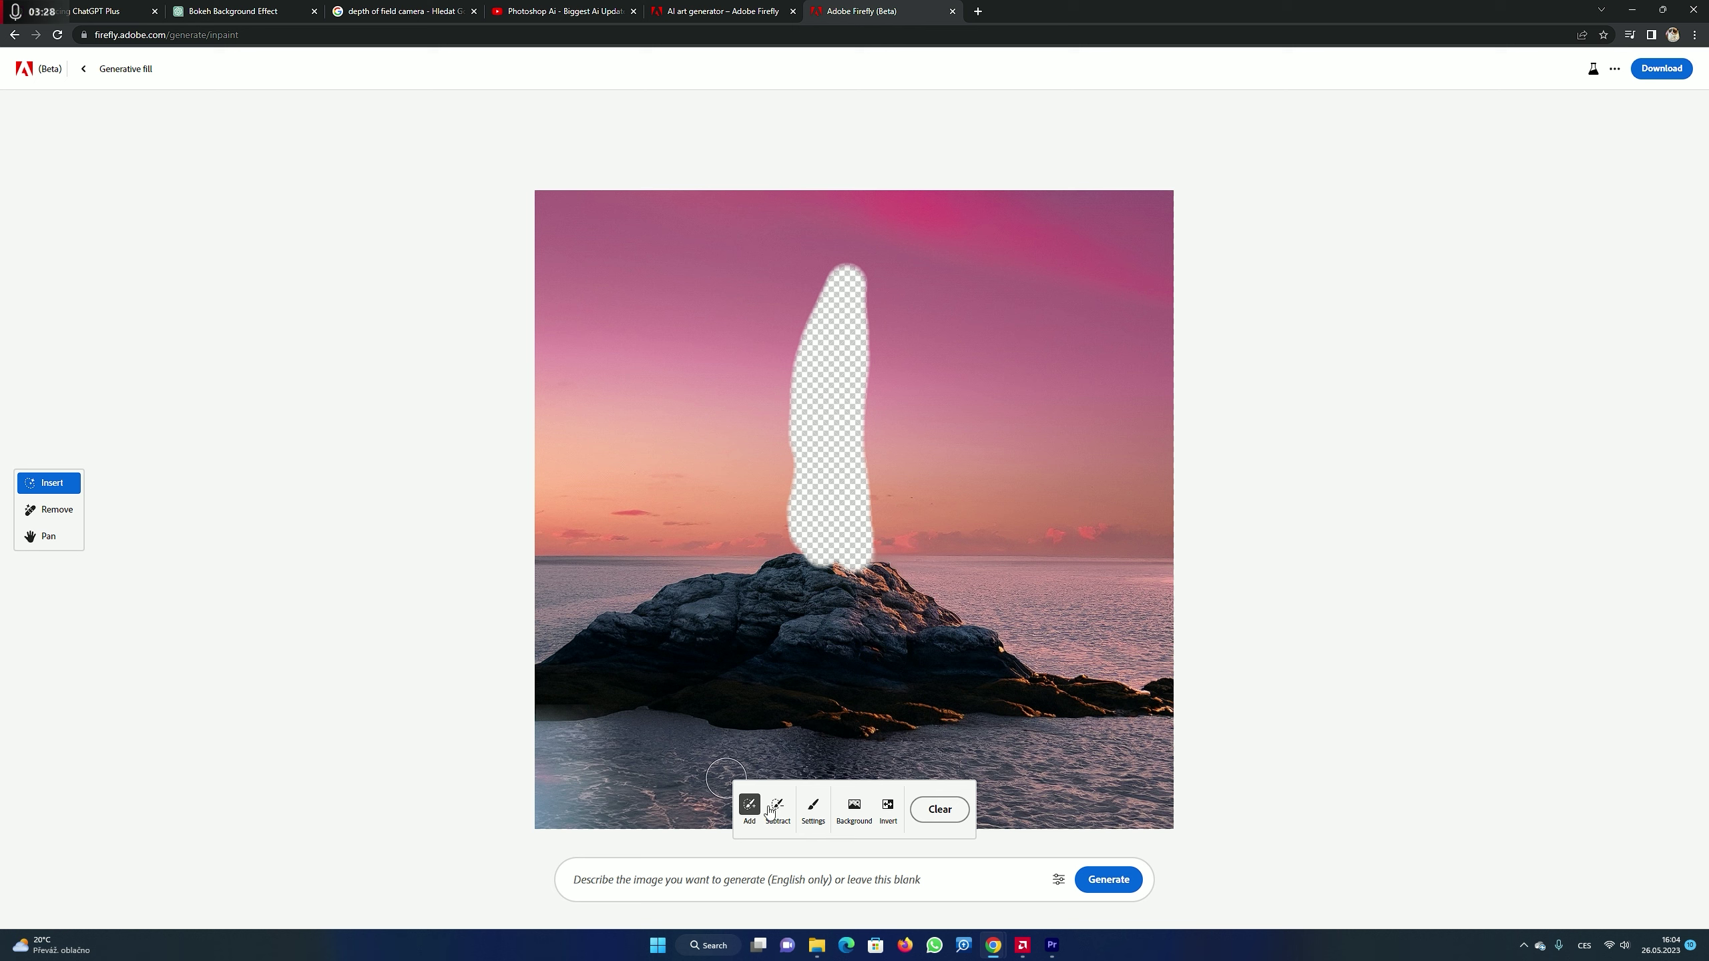
click(666, 880)
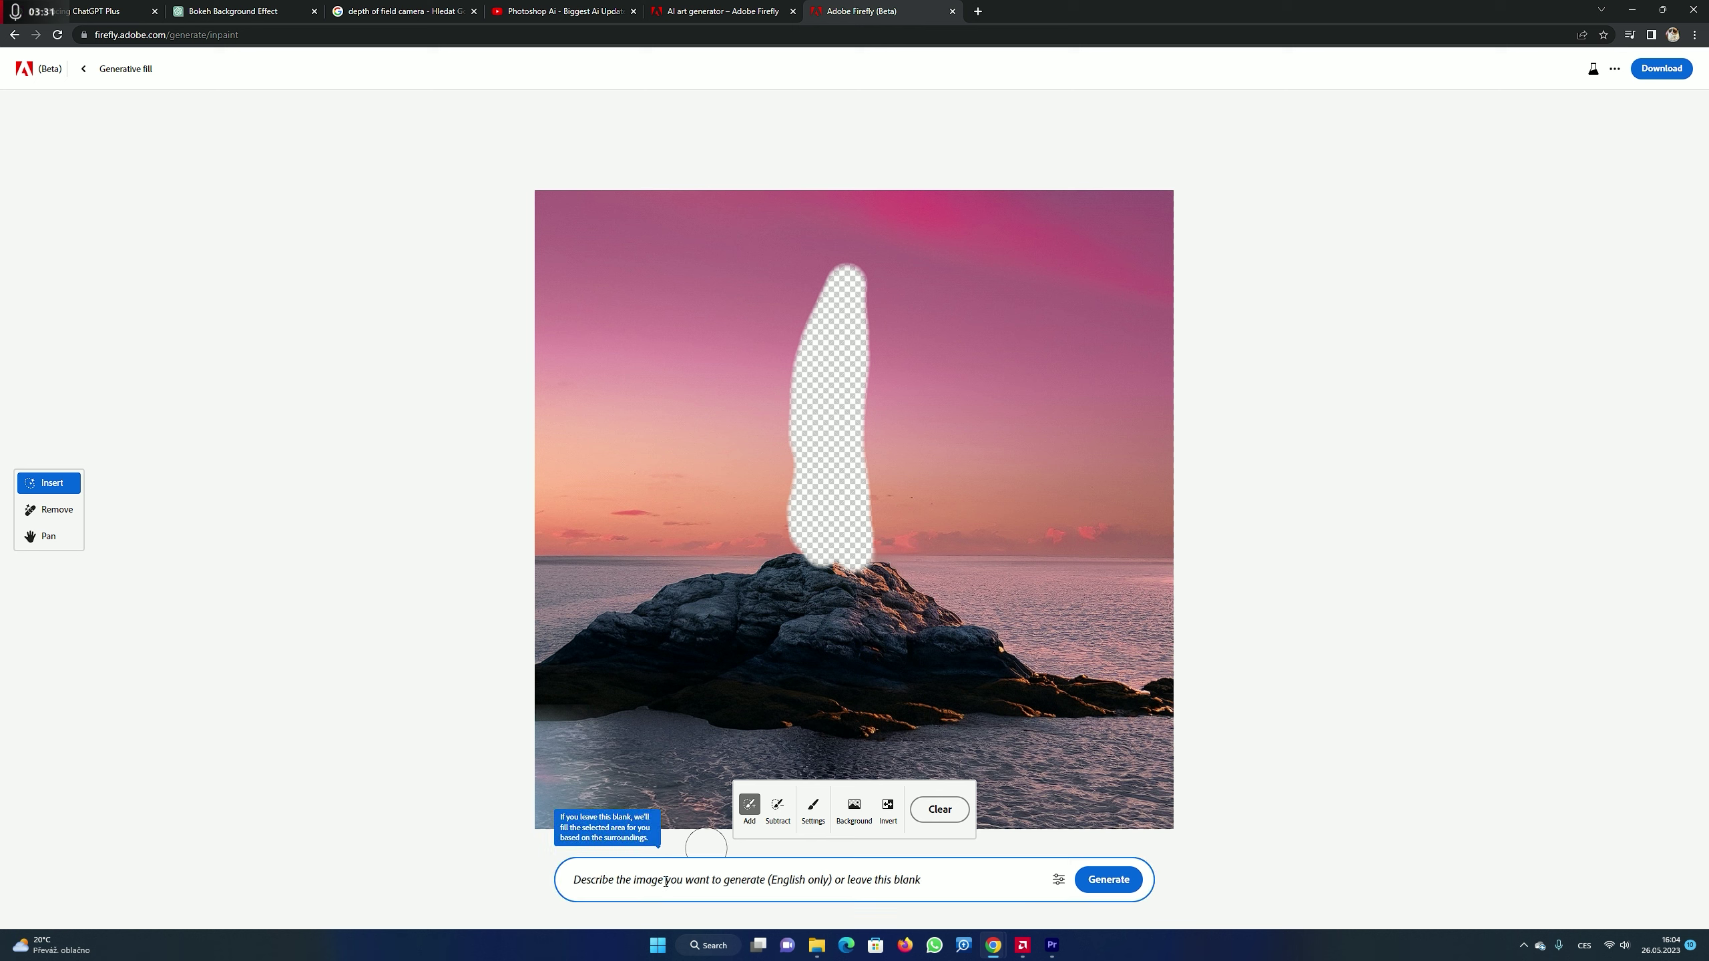
text(statue of liberty)
key(Return)
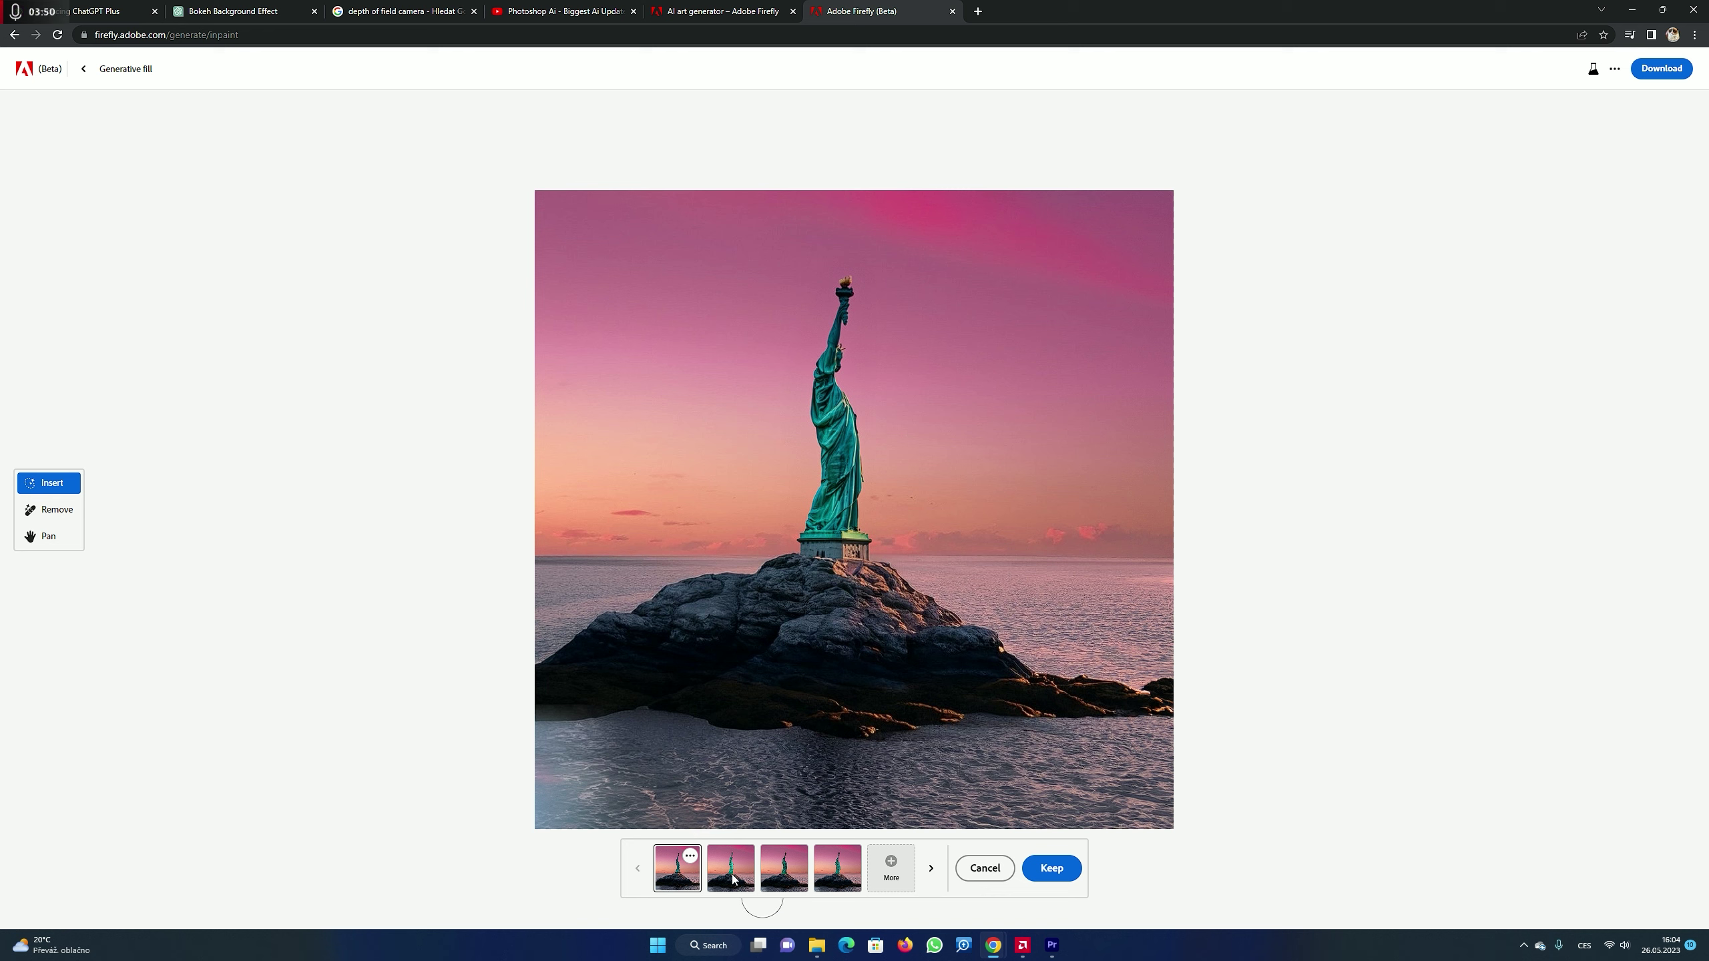
click(786, 887)
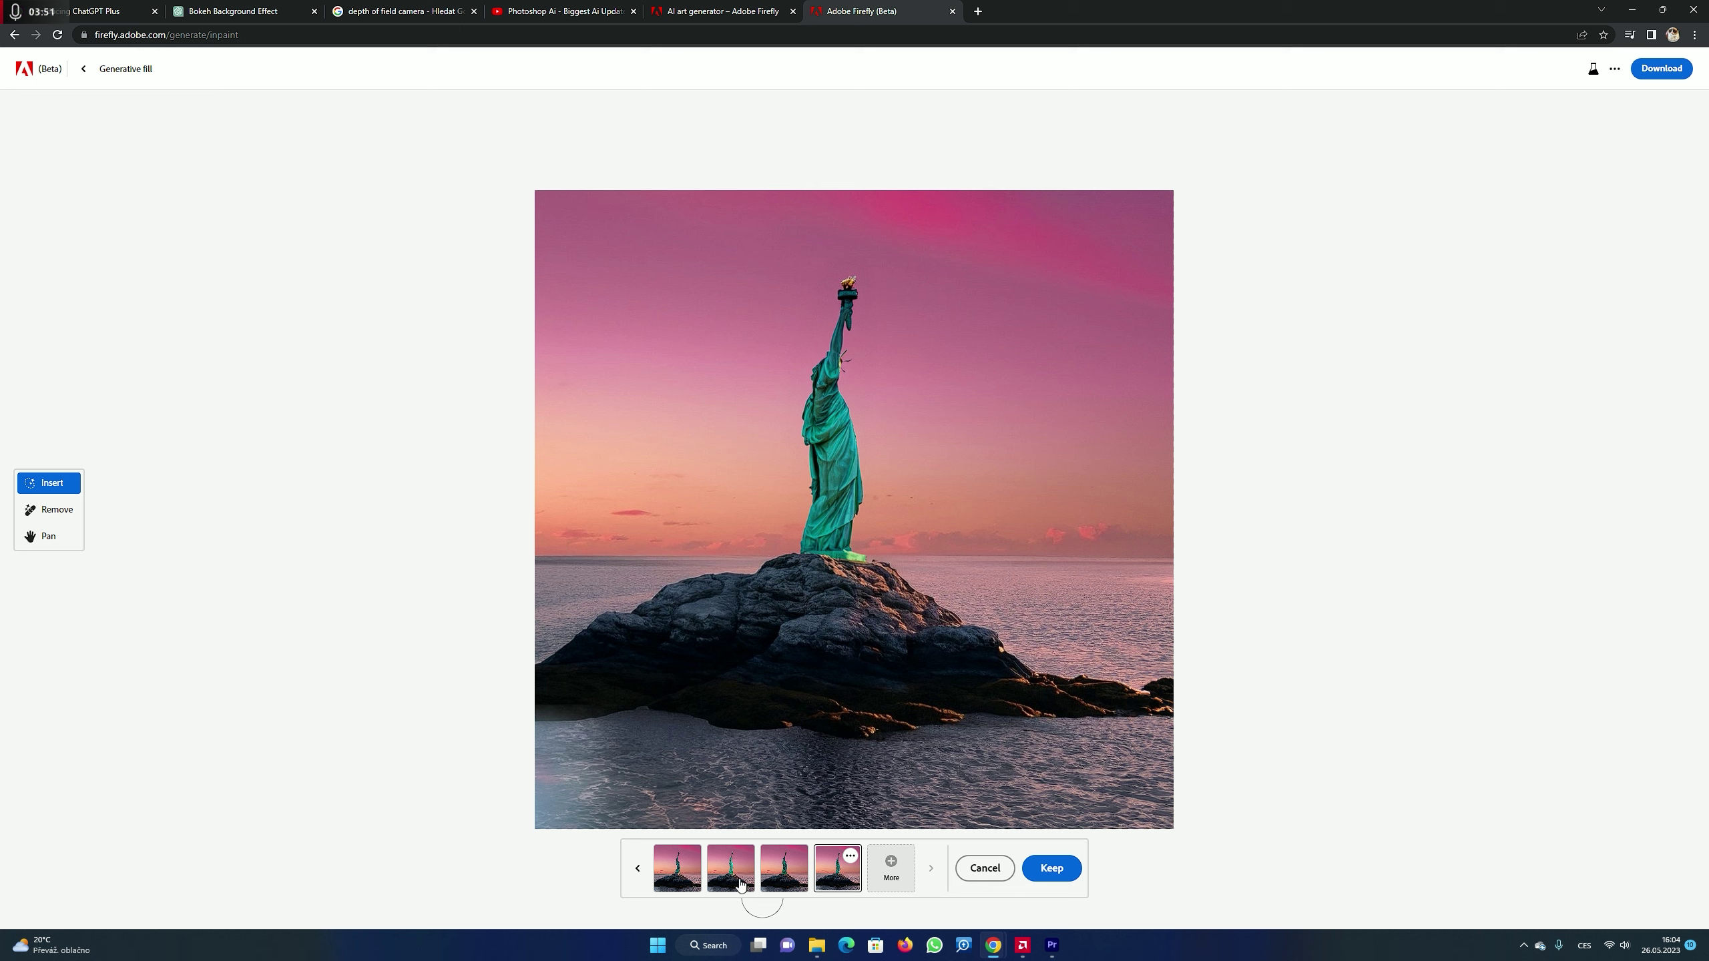
click(670, 878)
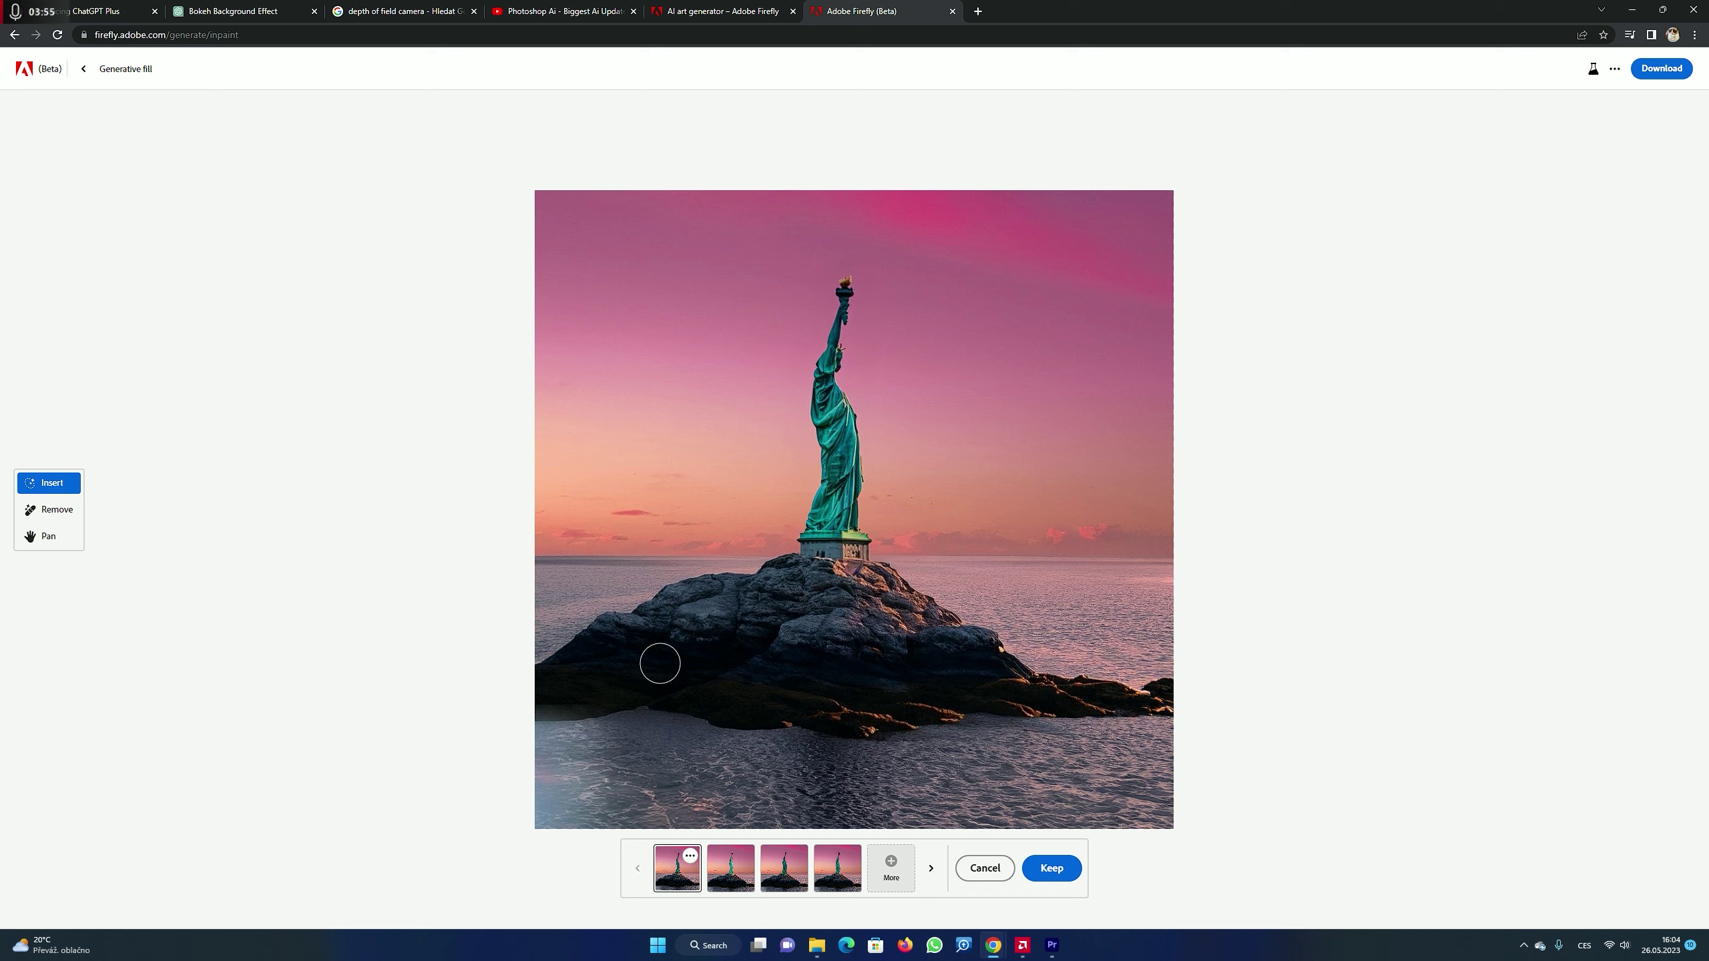
- Upload the river photo from Downloads into the editor and set it to Remove mode
click(86, 69)
click(831, 229)
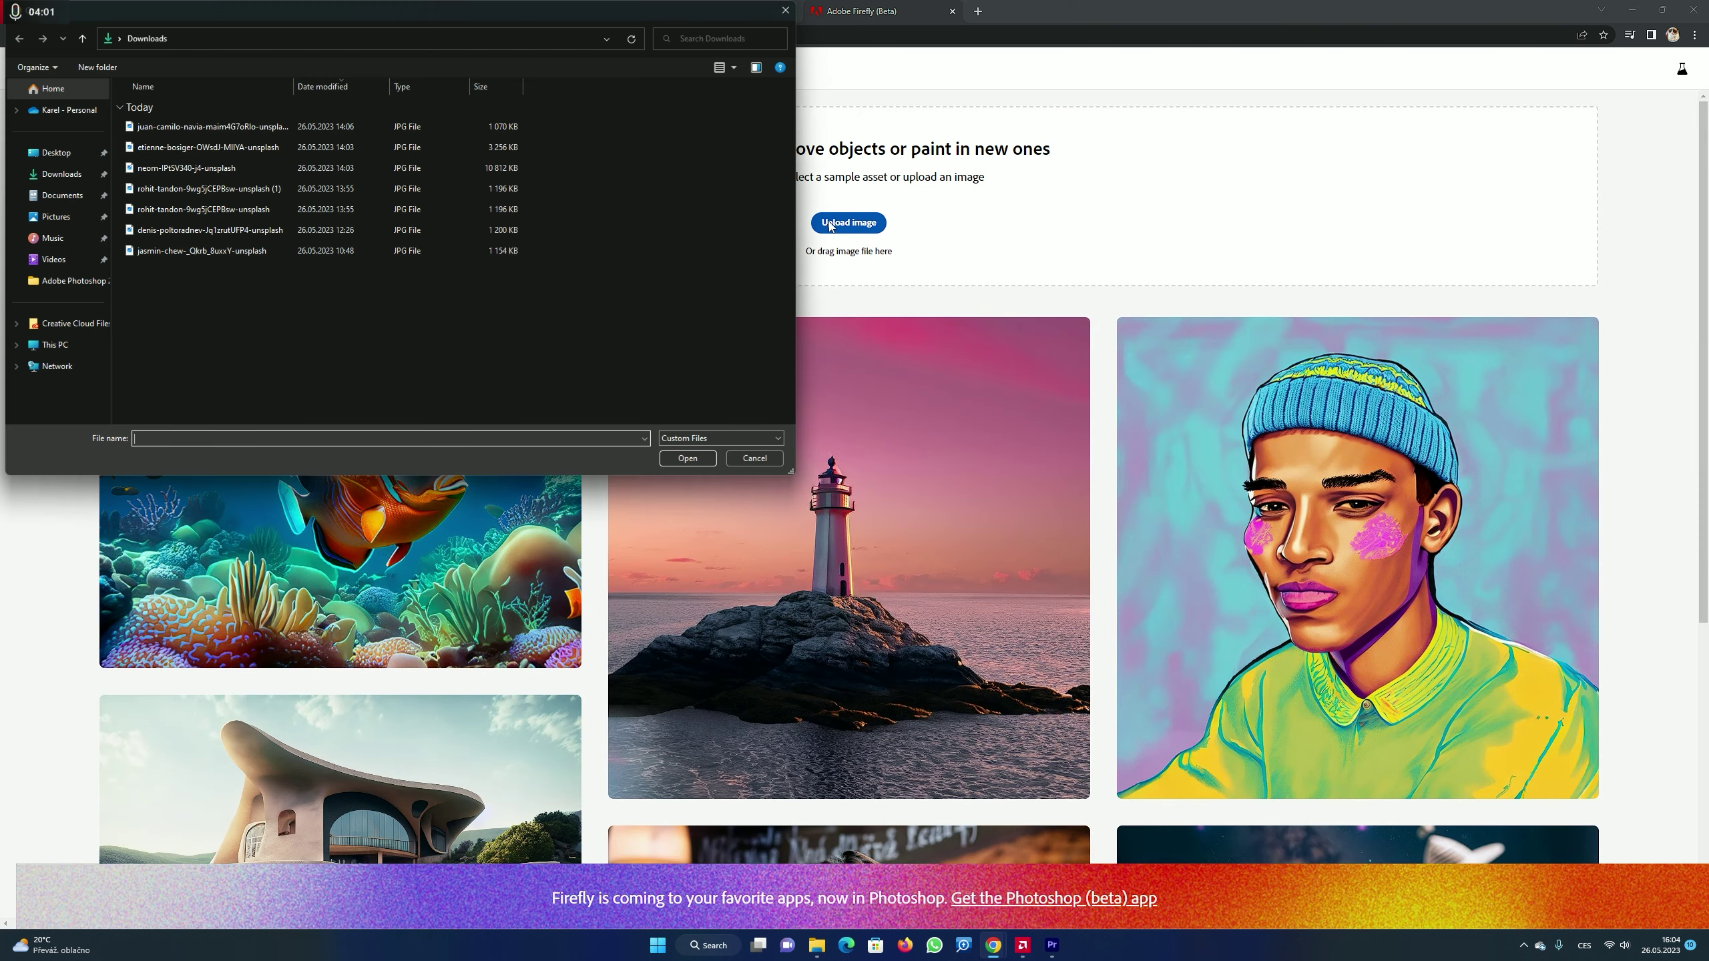
click(194, 253)
click(688, 459)
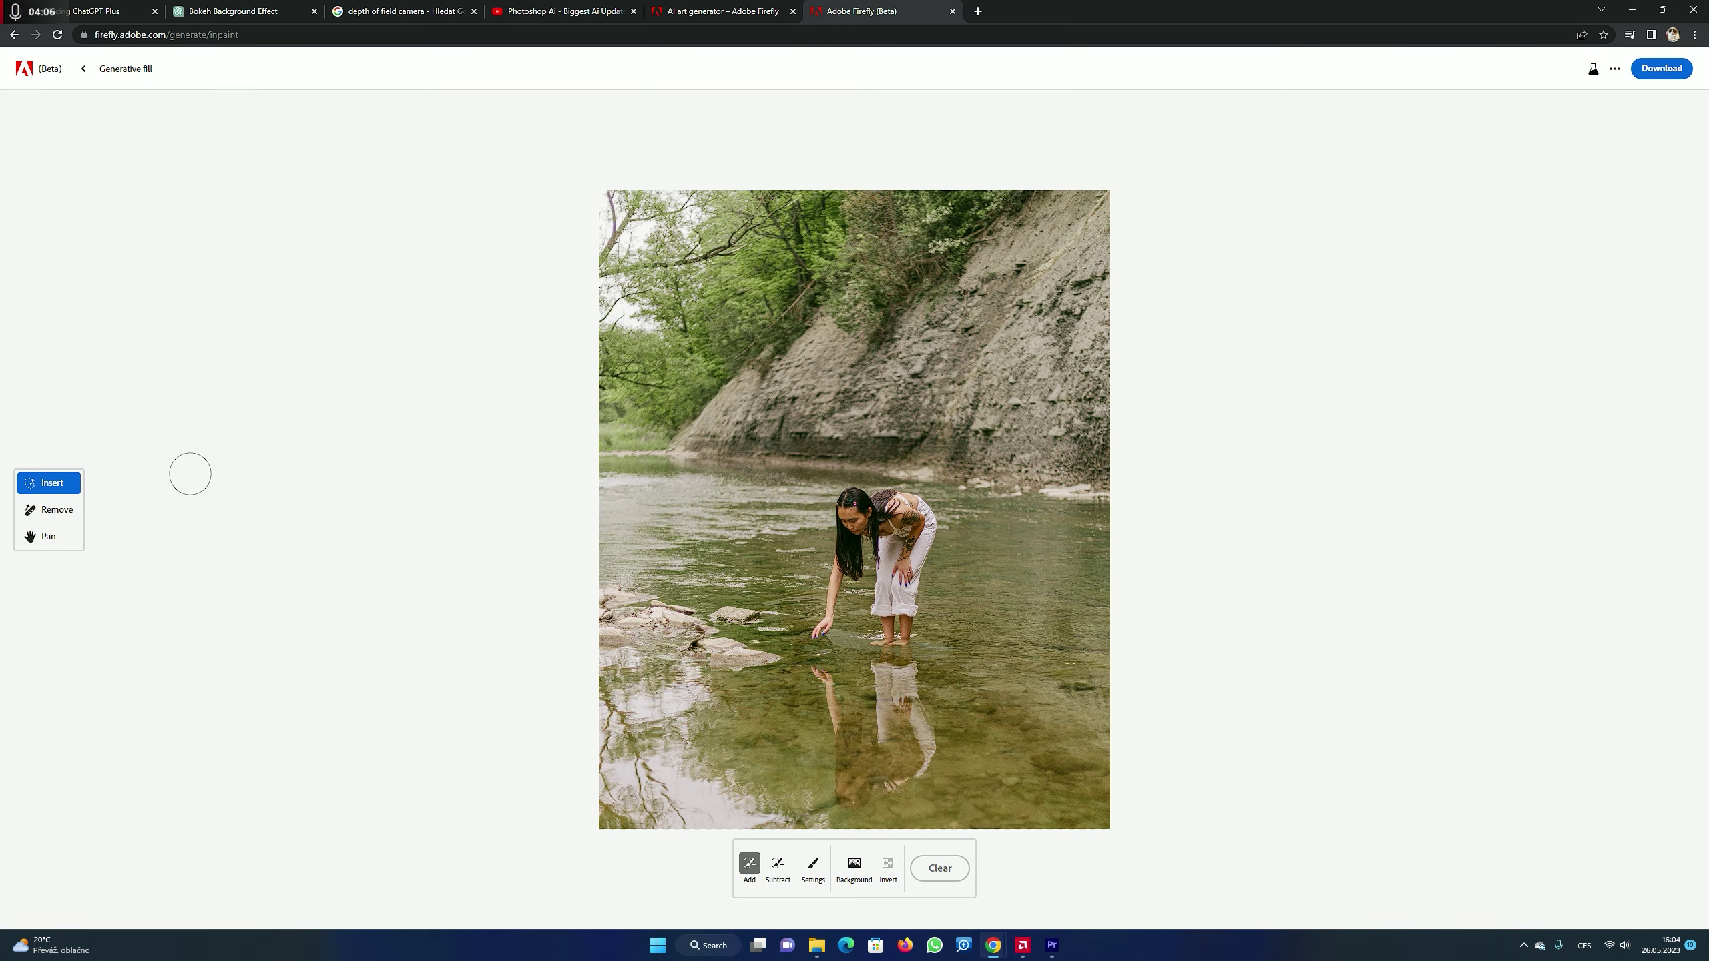
click(60, 510)
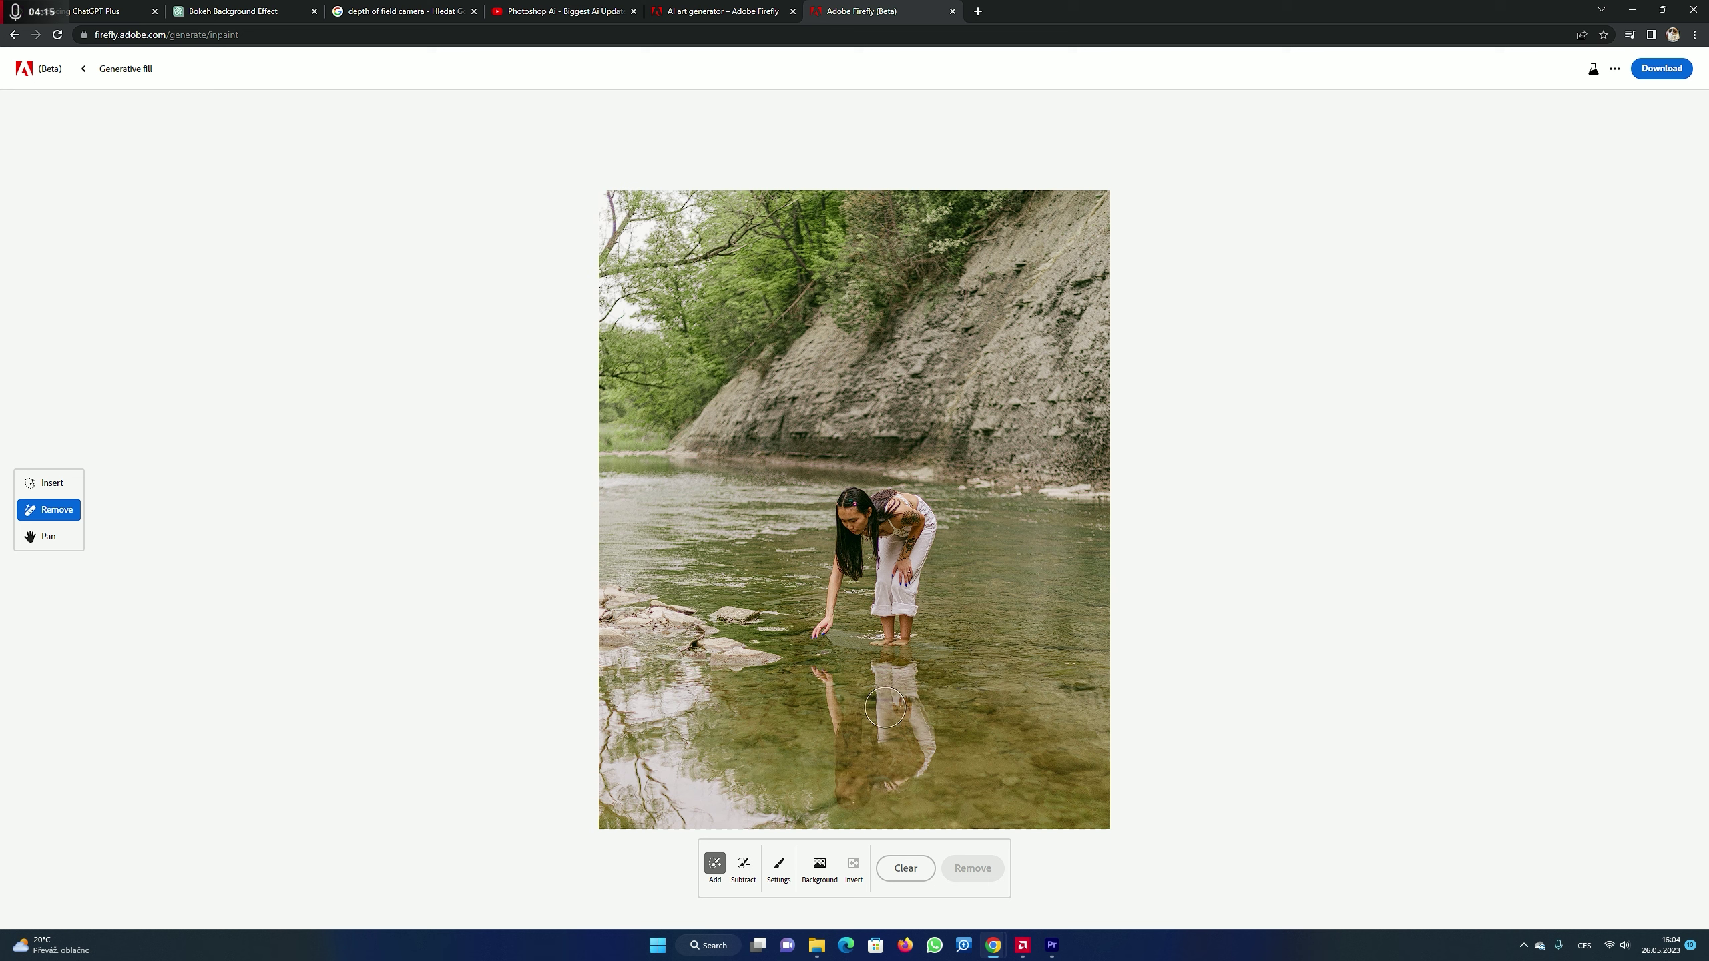
- Mask the woman and her reflection, remove them, and save the edit when switching to Insert
mouse_move(800, 641)
mouse_down()
mouse_move(850, 526)
mouse_move(878, 501)
mouse_move(919, 505)
mouse_move(920, 614)
mouse_move(902, 639)
mouse_move(886, 573)
mouse_up()
mouse_move(906, 540)
mouse_down()
mouse_move(863, 566)
mouse_move(897, 746)
mouse_move(904, 647)
mouse_move(928, 767)
mouse_move(863, 799)
mouse_move(864, 674)
mouse_move(825, 698)
mouse_move(818, 678)
mouse_move(833, 803)
mouse_up()
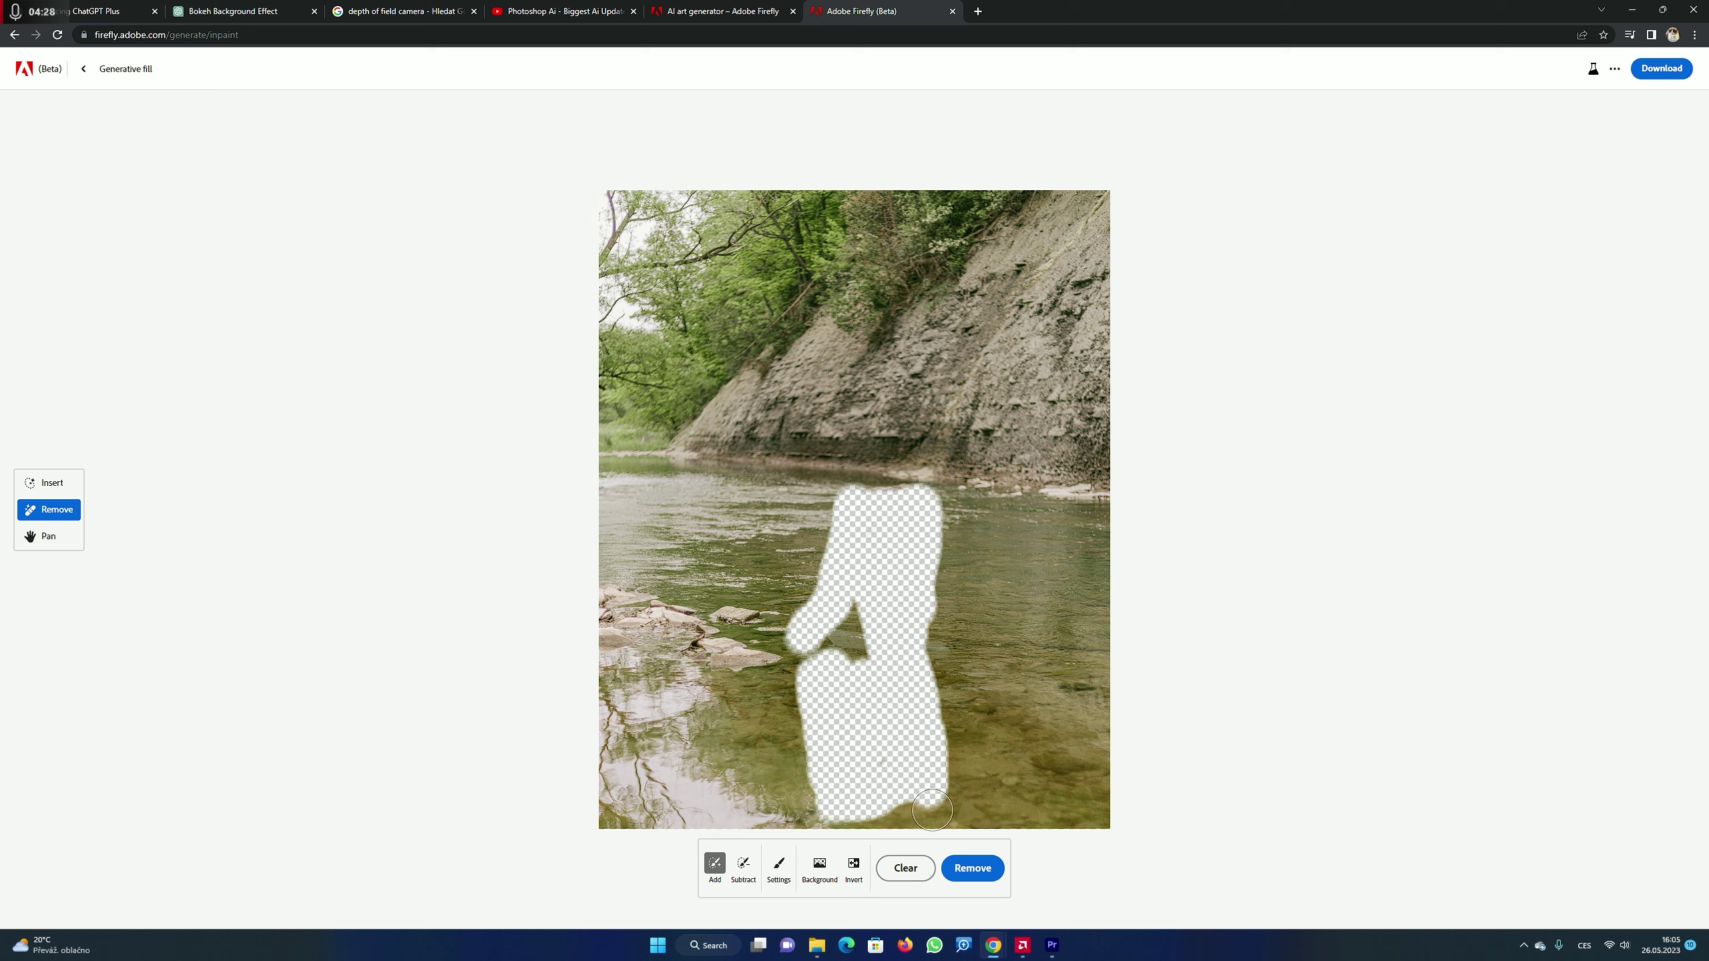
click(983, 870)
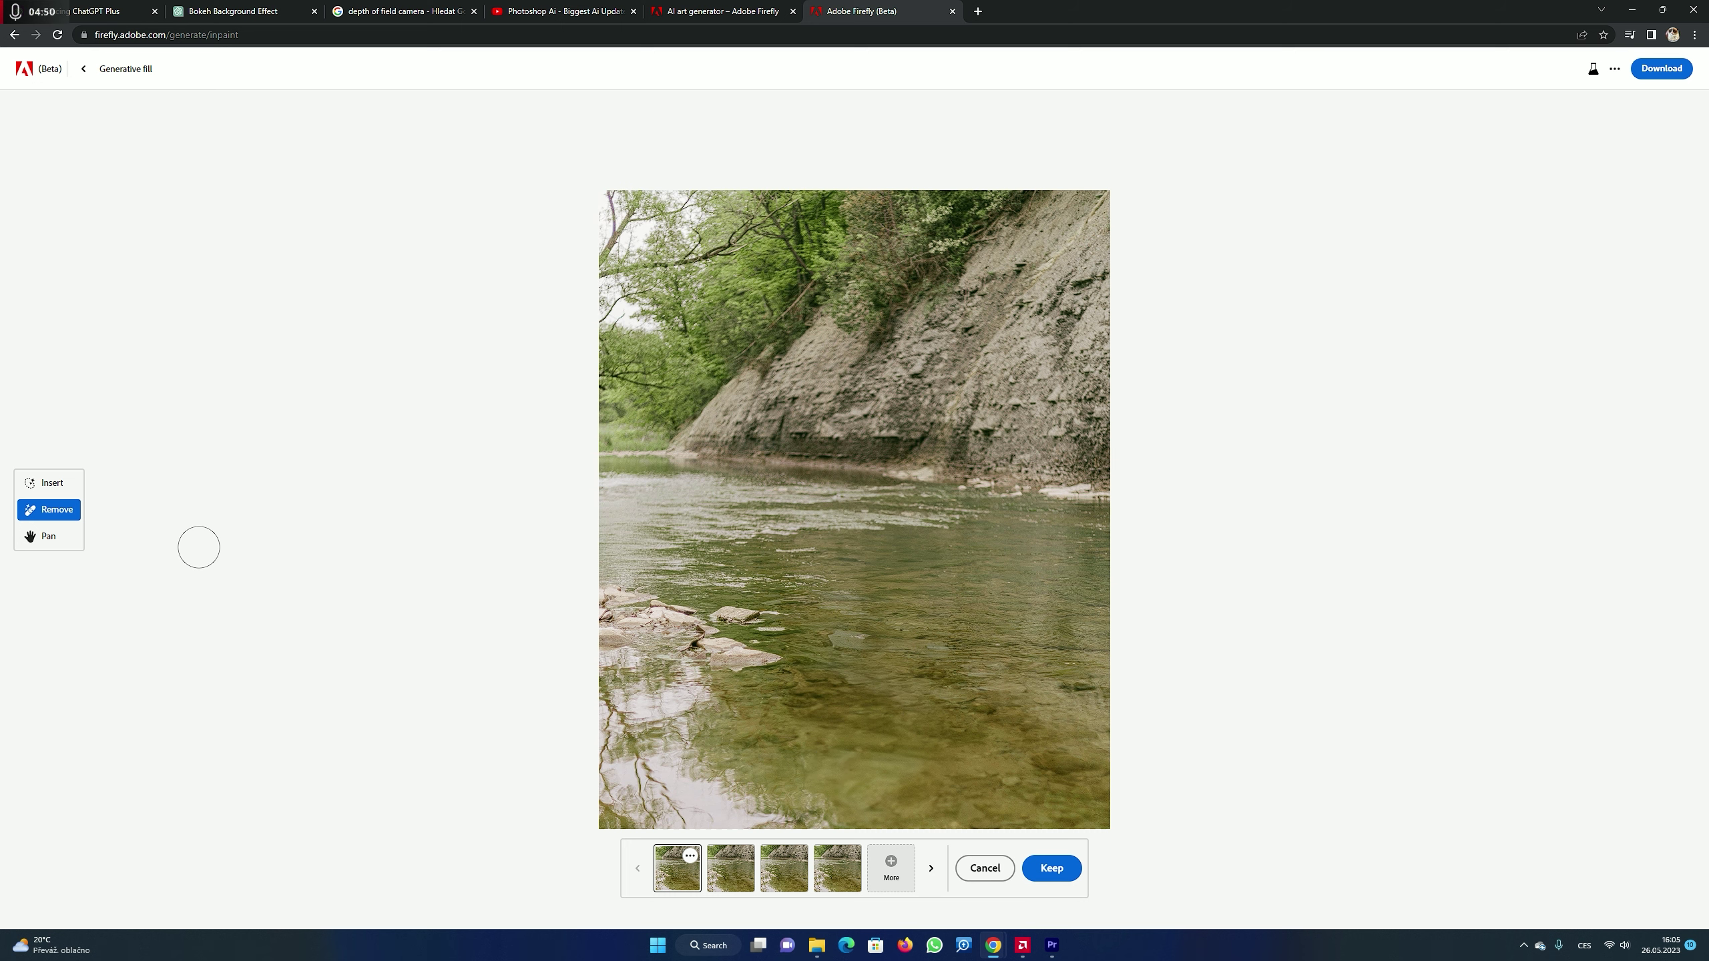
click(27, 484)
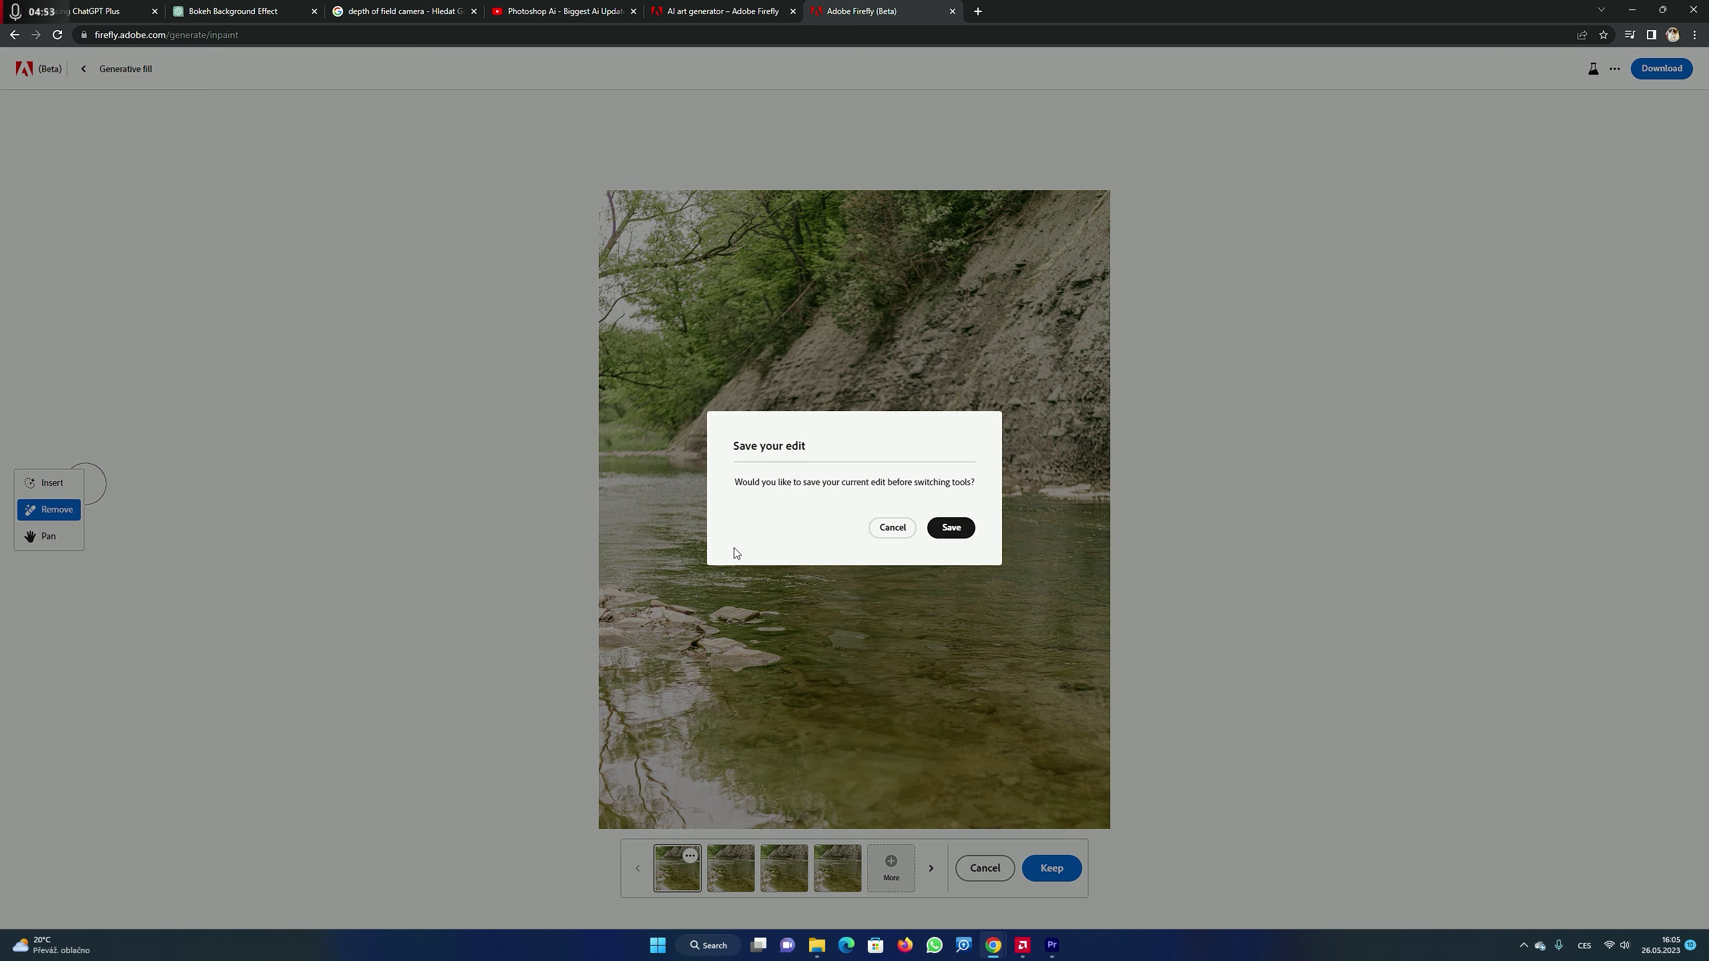
click(944, 532)
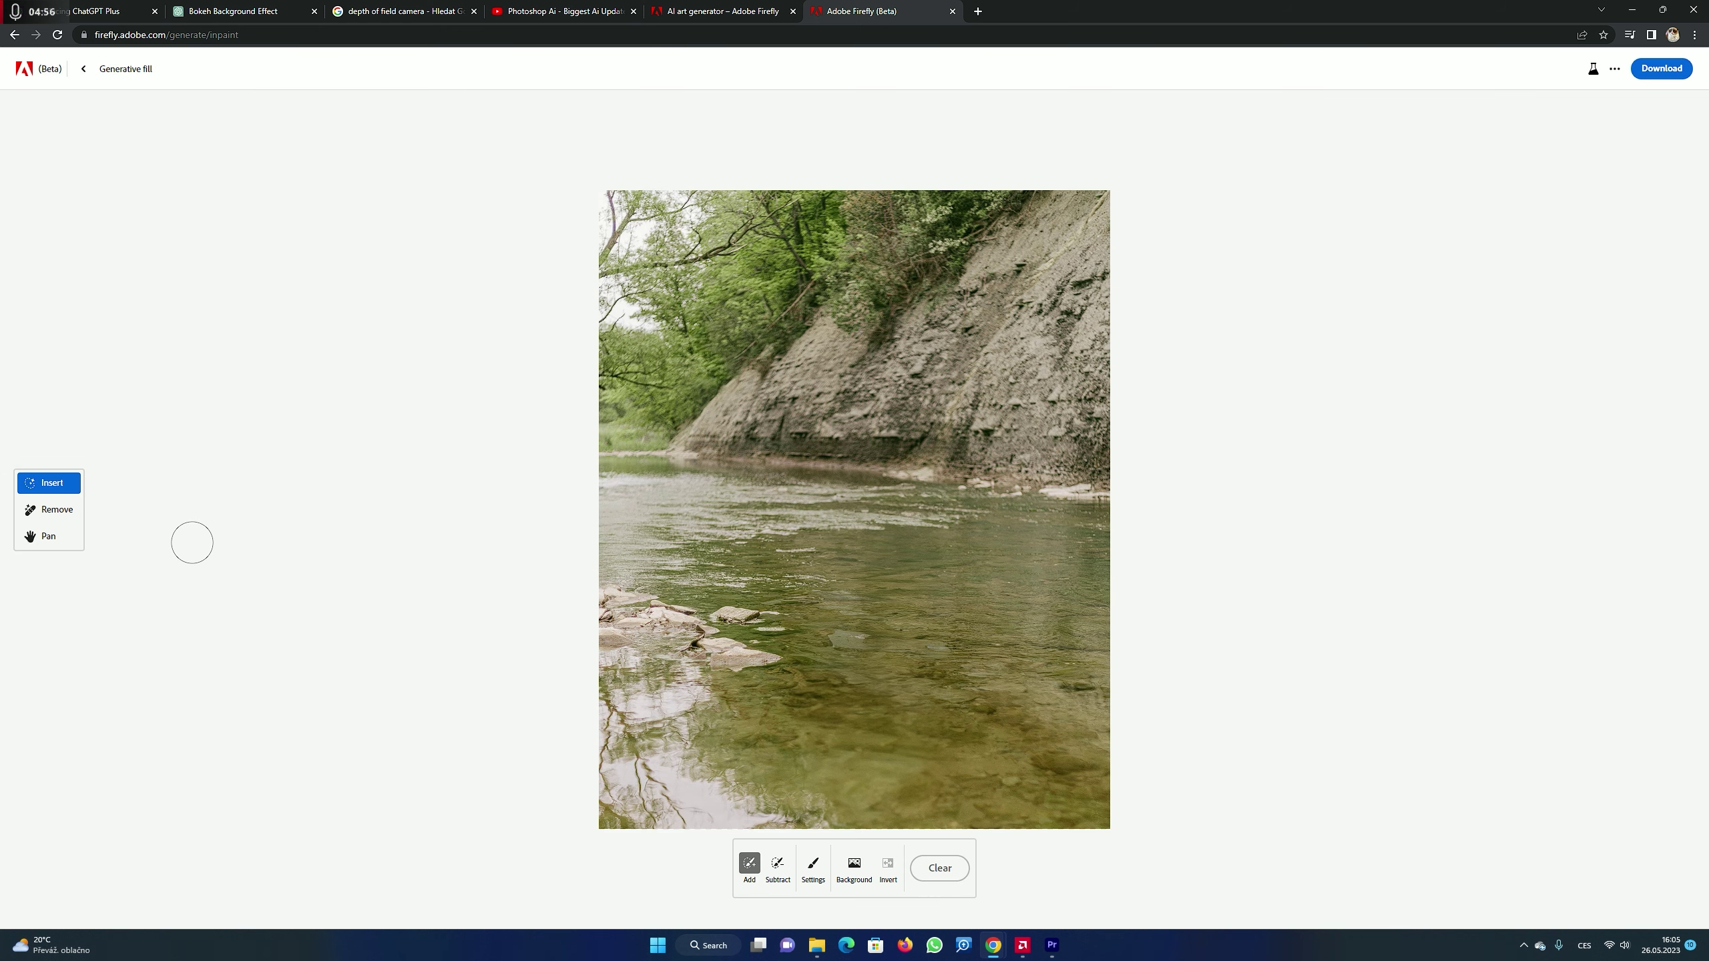
- Mask a river patch, generate a boat there, and preview variations up to the green one
mouse_move(689, 485)
mouse_down()
mouse_move(817, 501)
mouse_move(828, 541)
mouse_move(683, 532)
mouse_move(668, 499)
mouse_move(693, 492)
mouse_up()
click(749, 886)
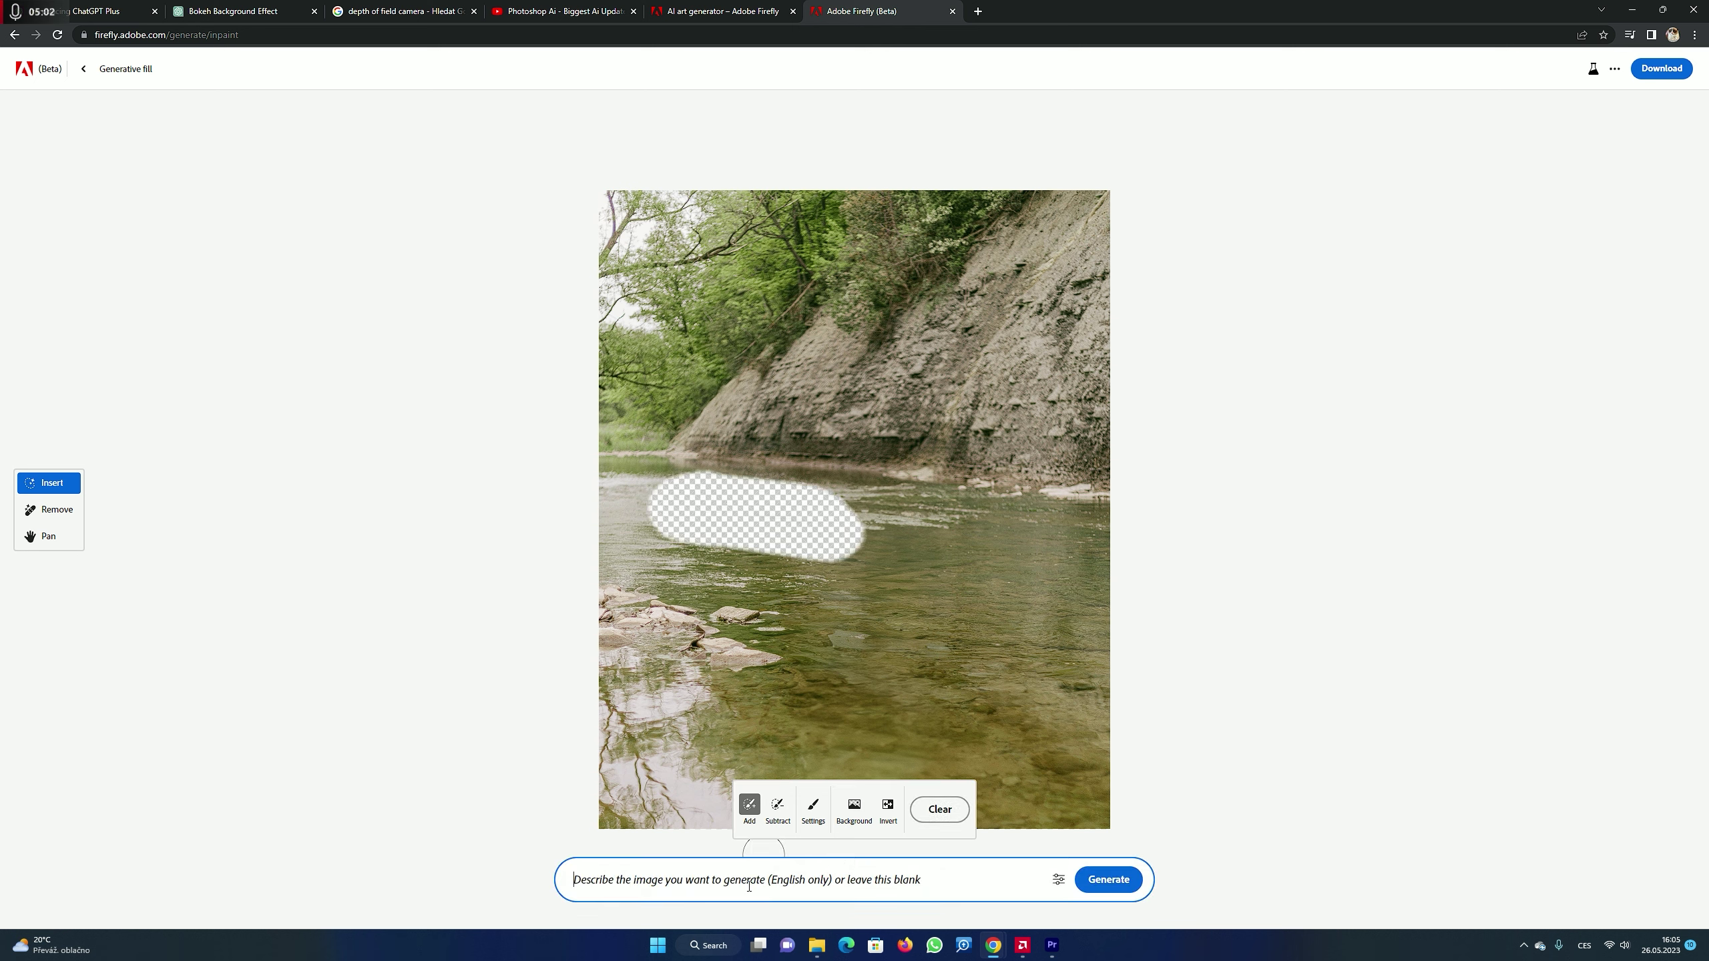
text(wooden boa)
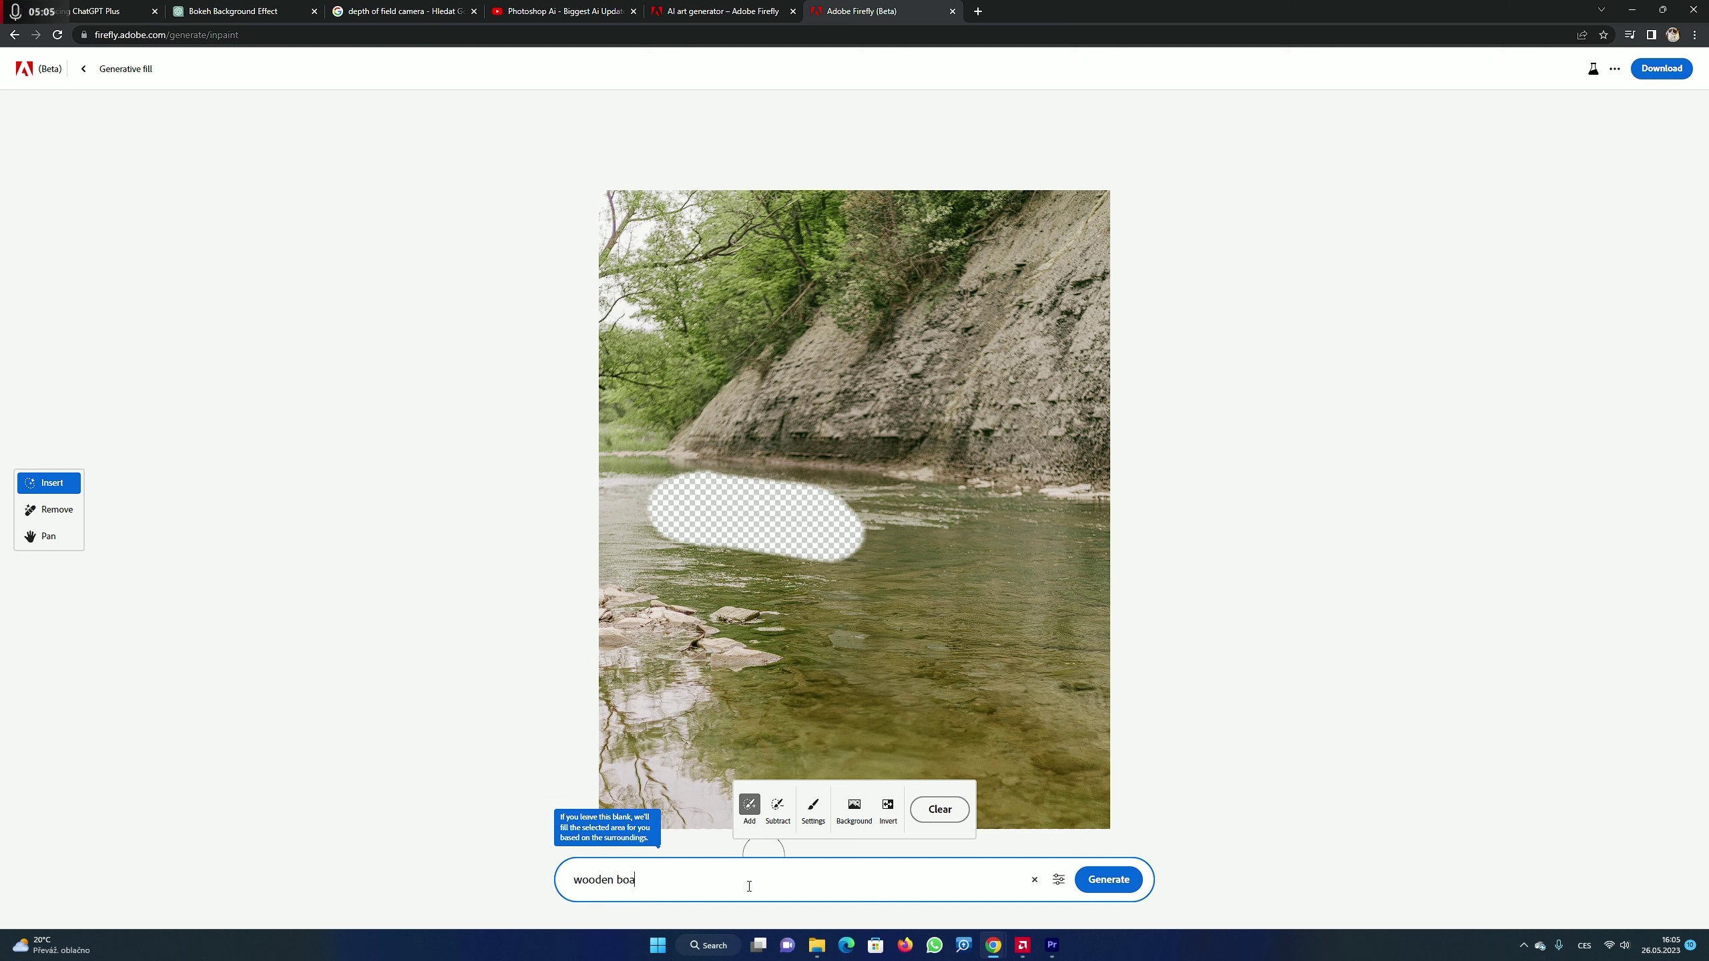
key(Return)
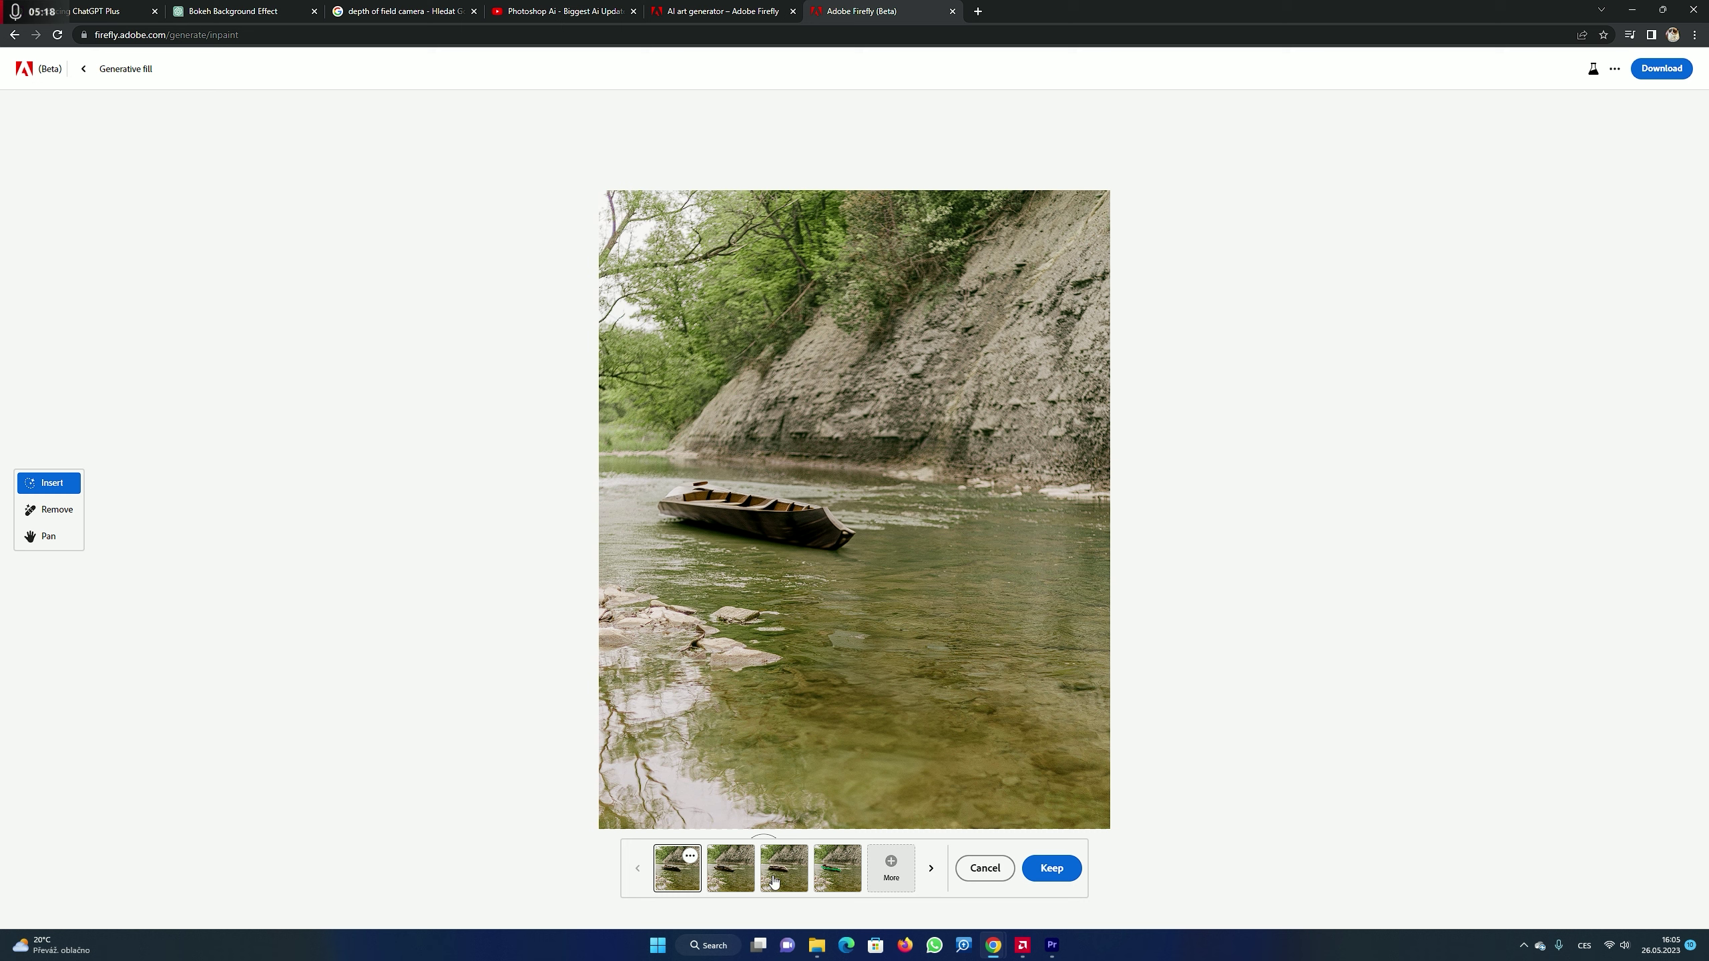
click(737, 873)
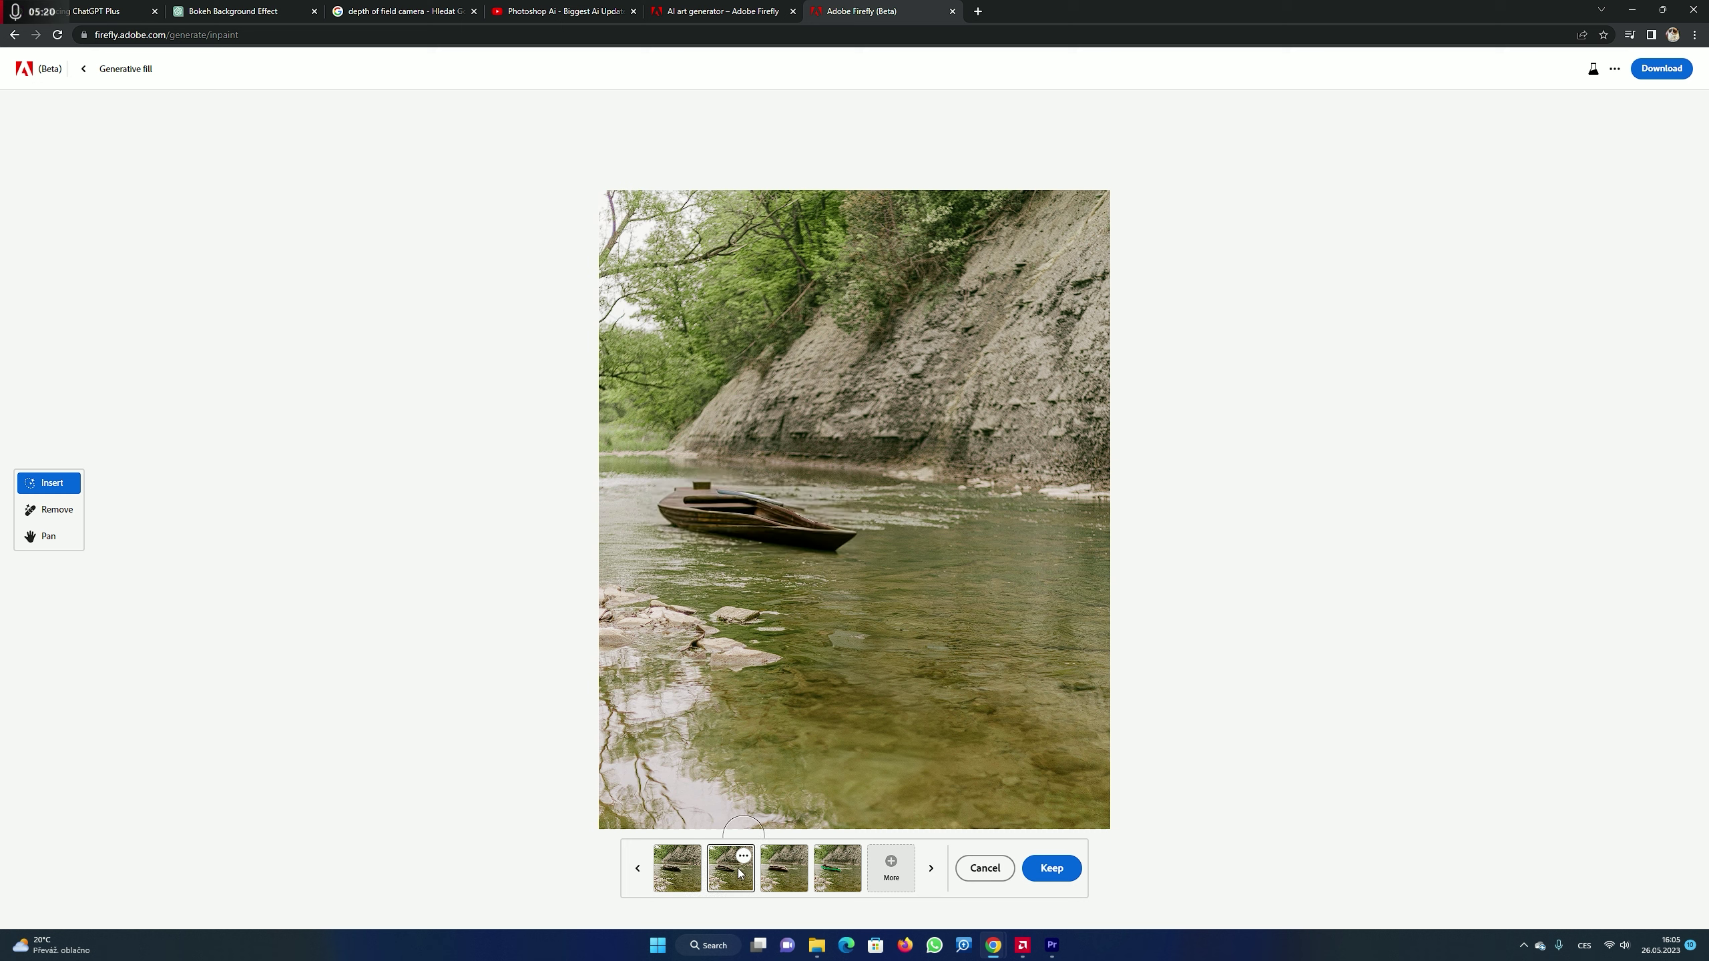
click(794, 889)
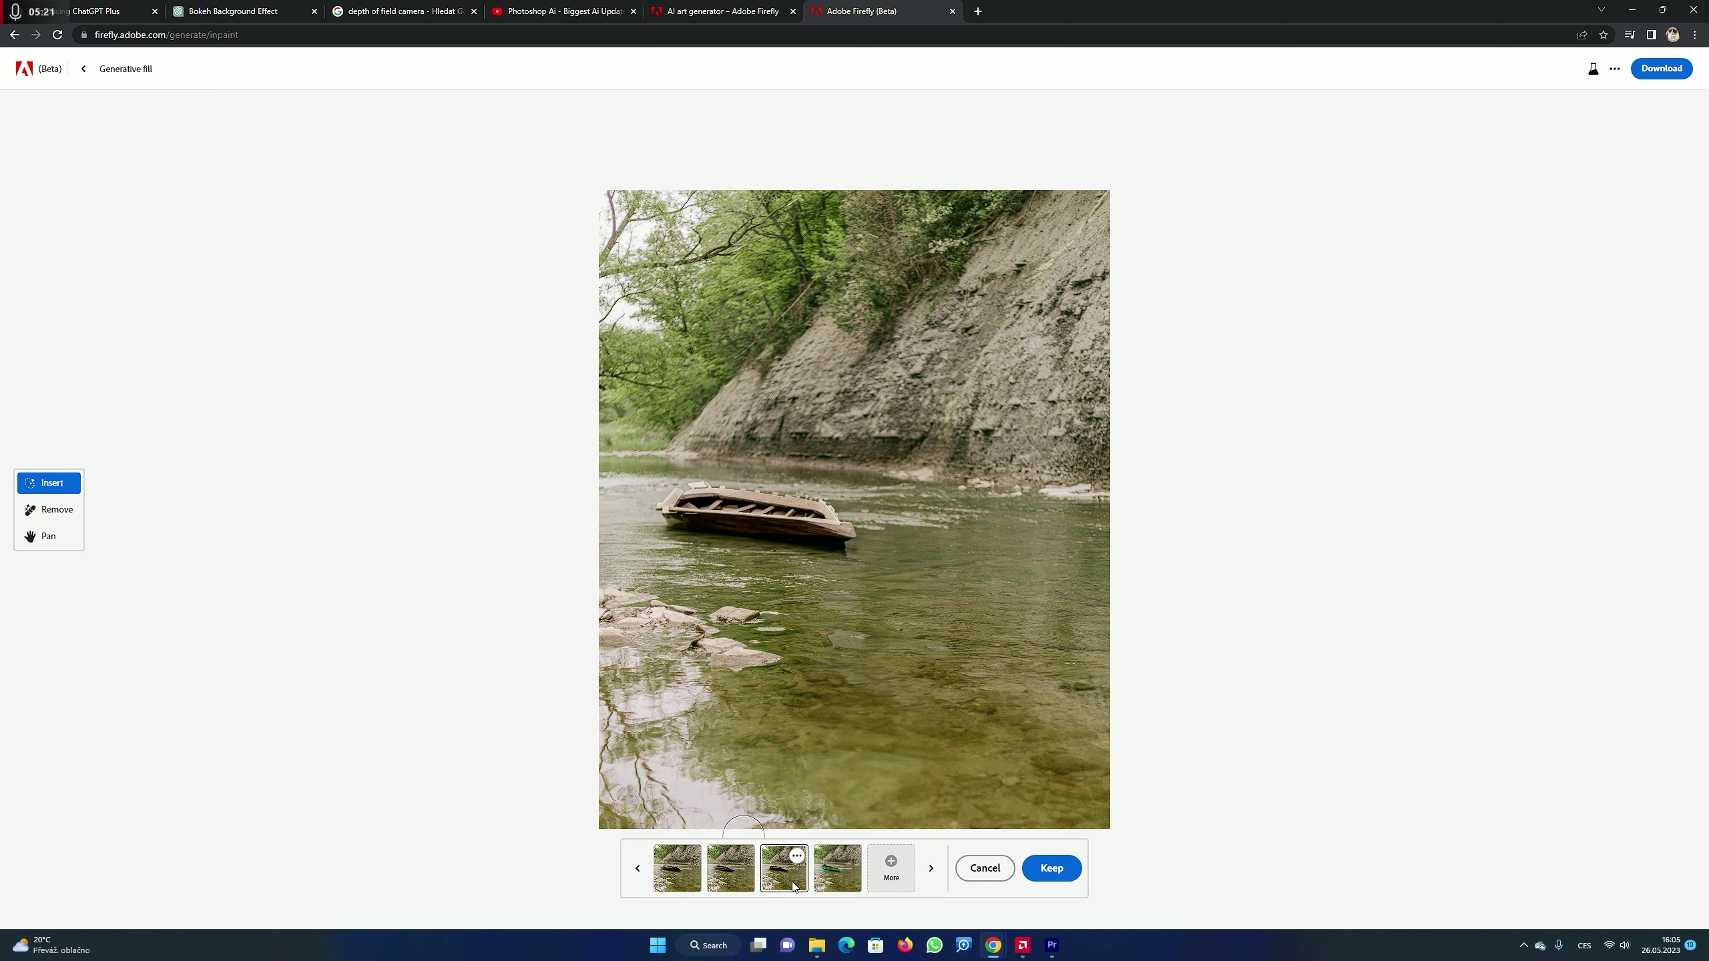
click(841, 889)
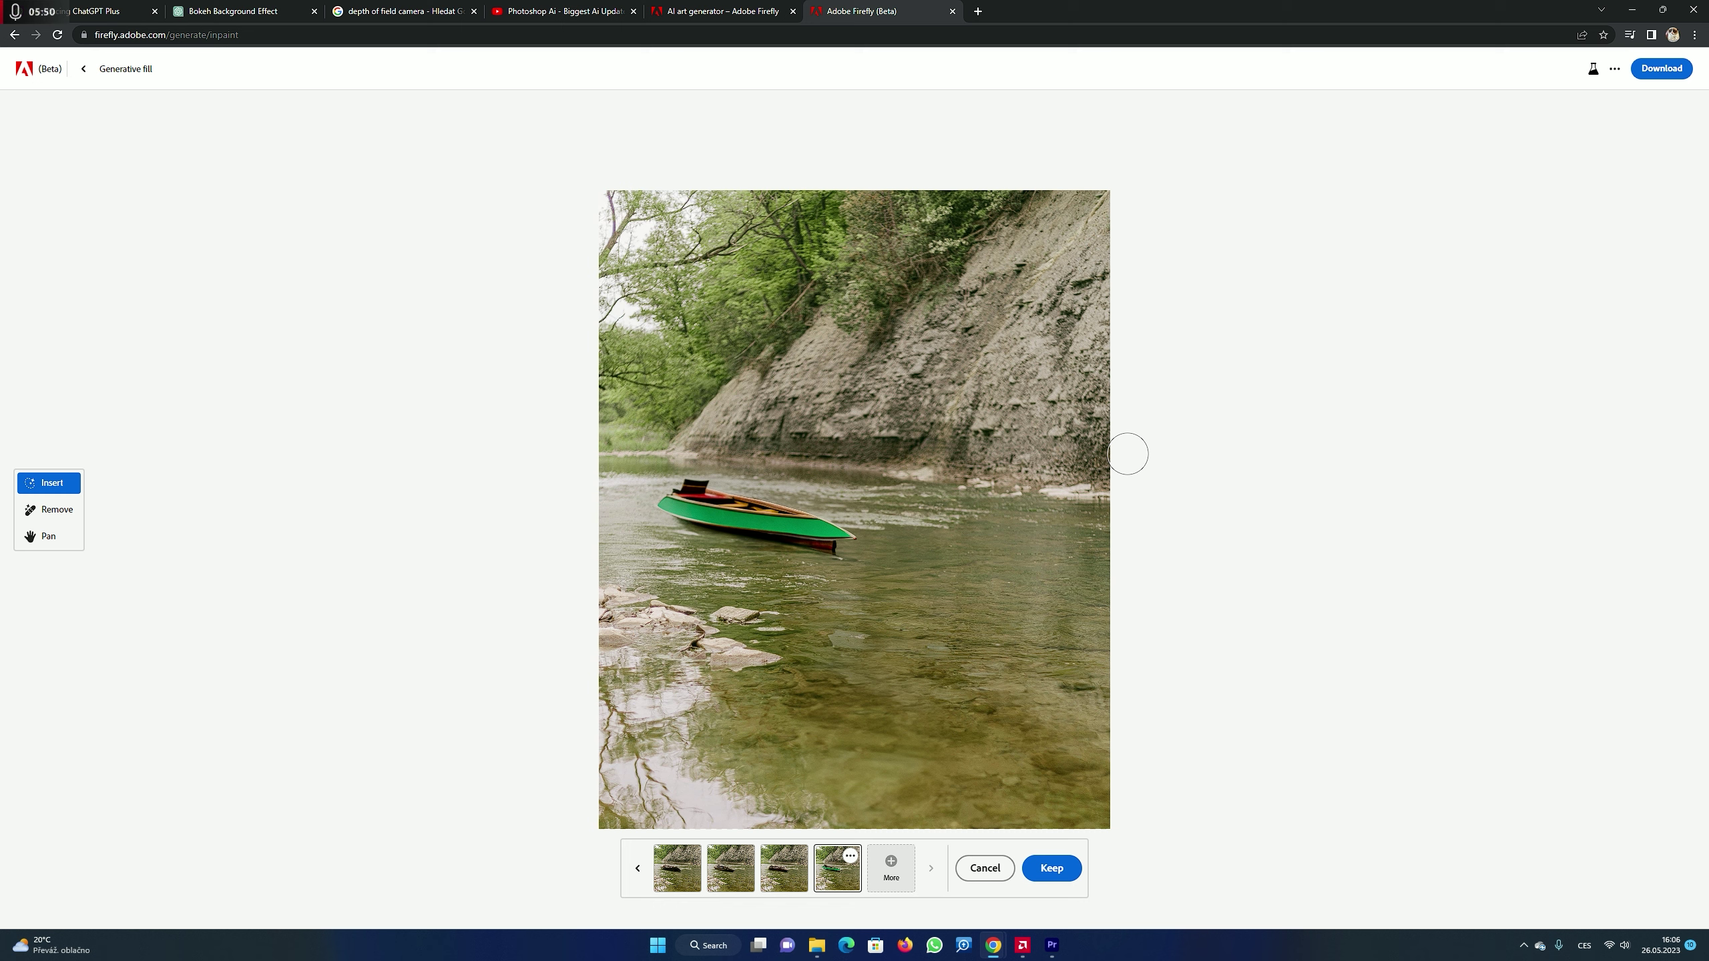
- Launch Creative Cloud from Windows search, maximize it, and show the Beta apps page
click(707, 950)
text(cloud)
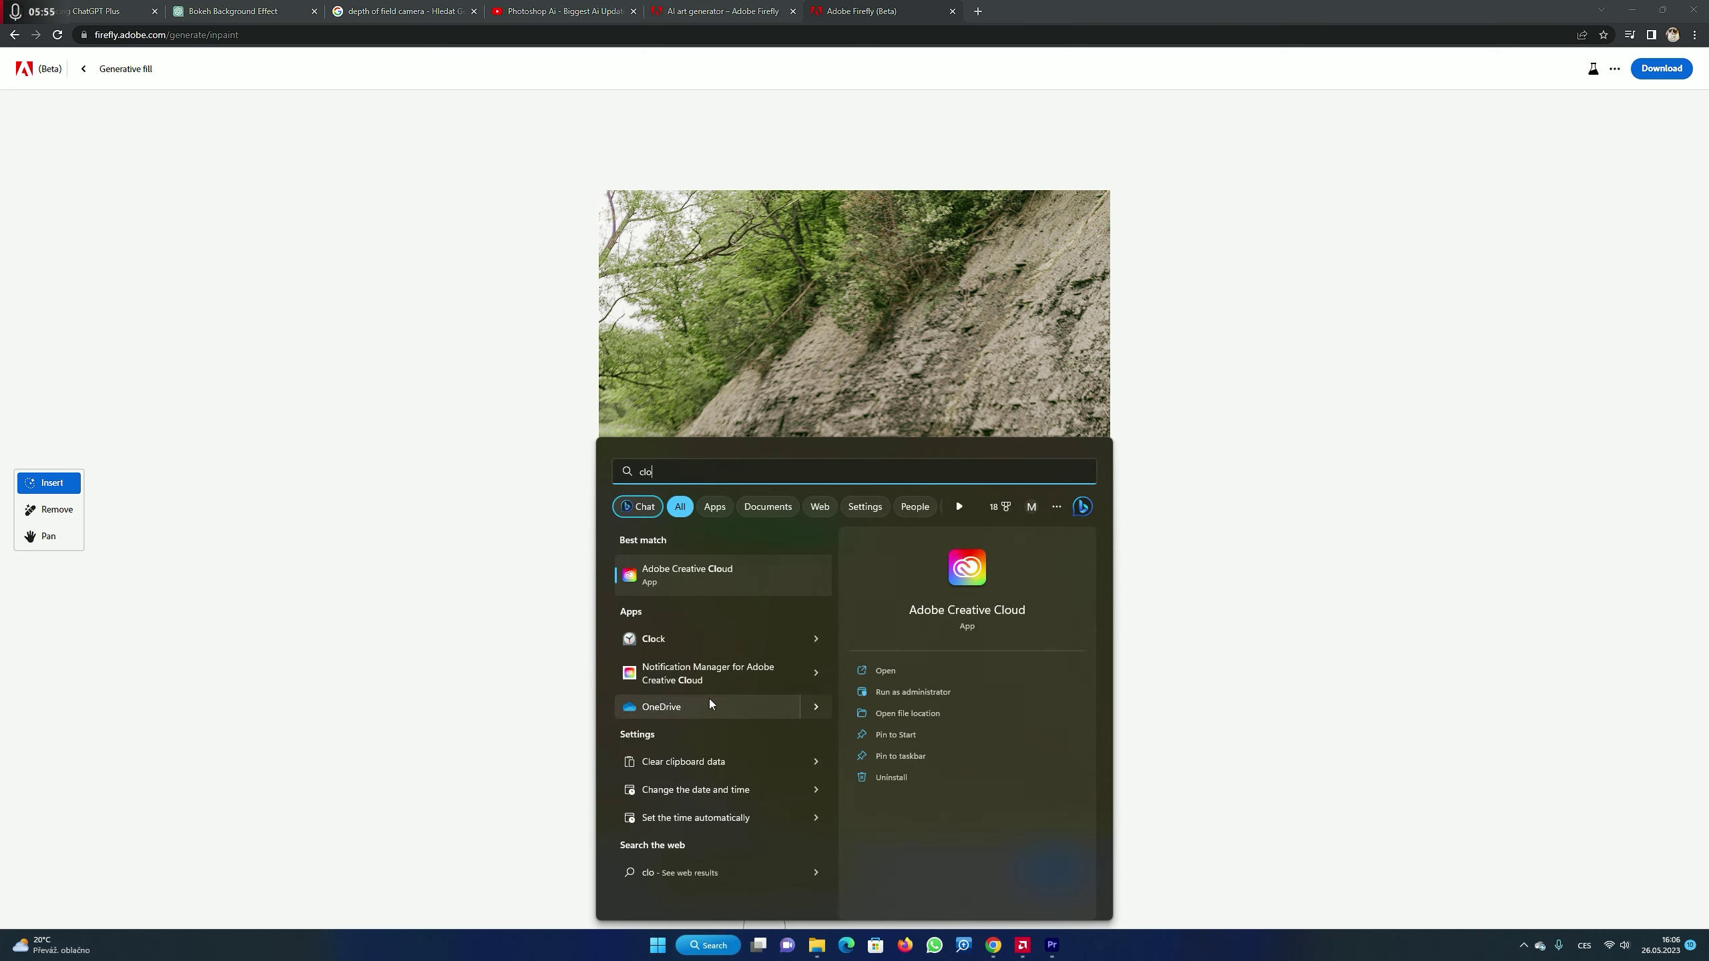
click(715, 577)
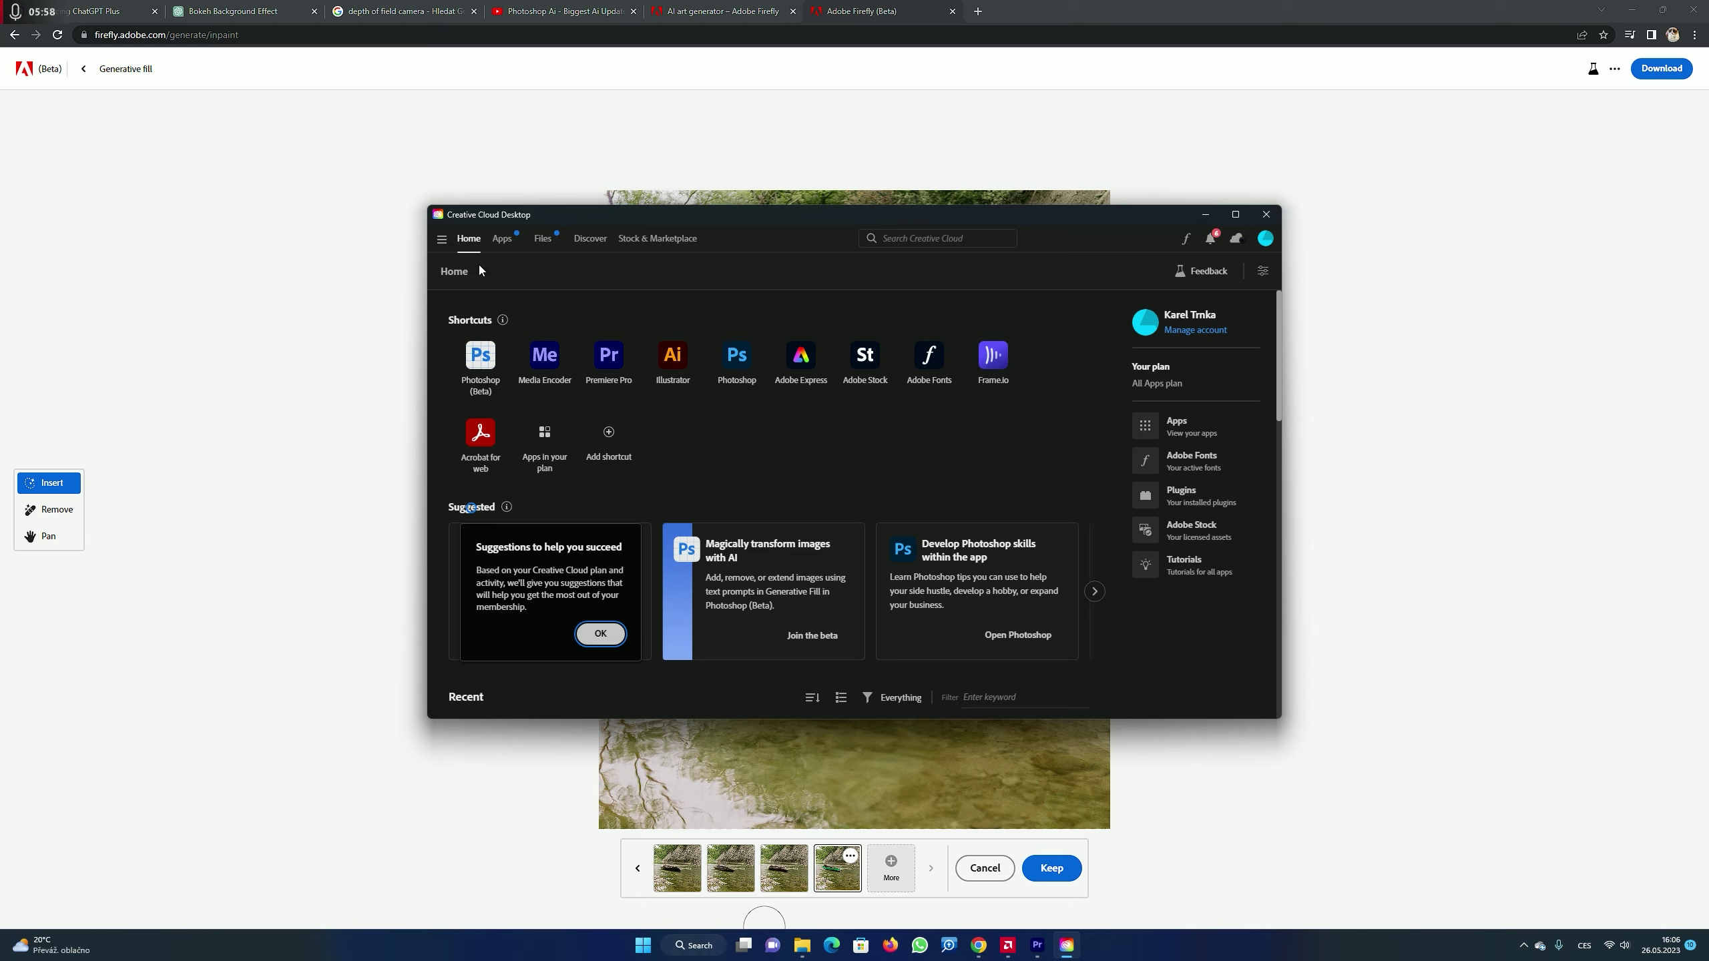
click(502, 239)
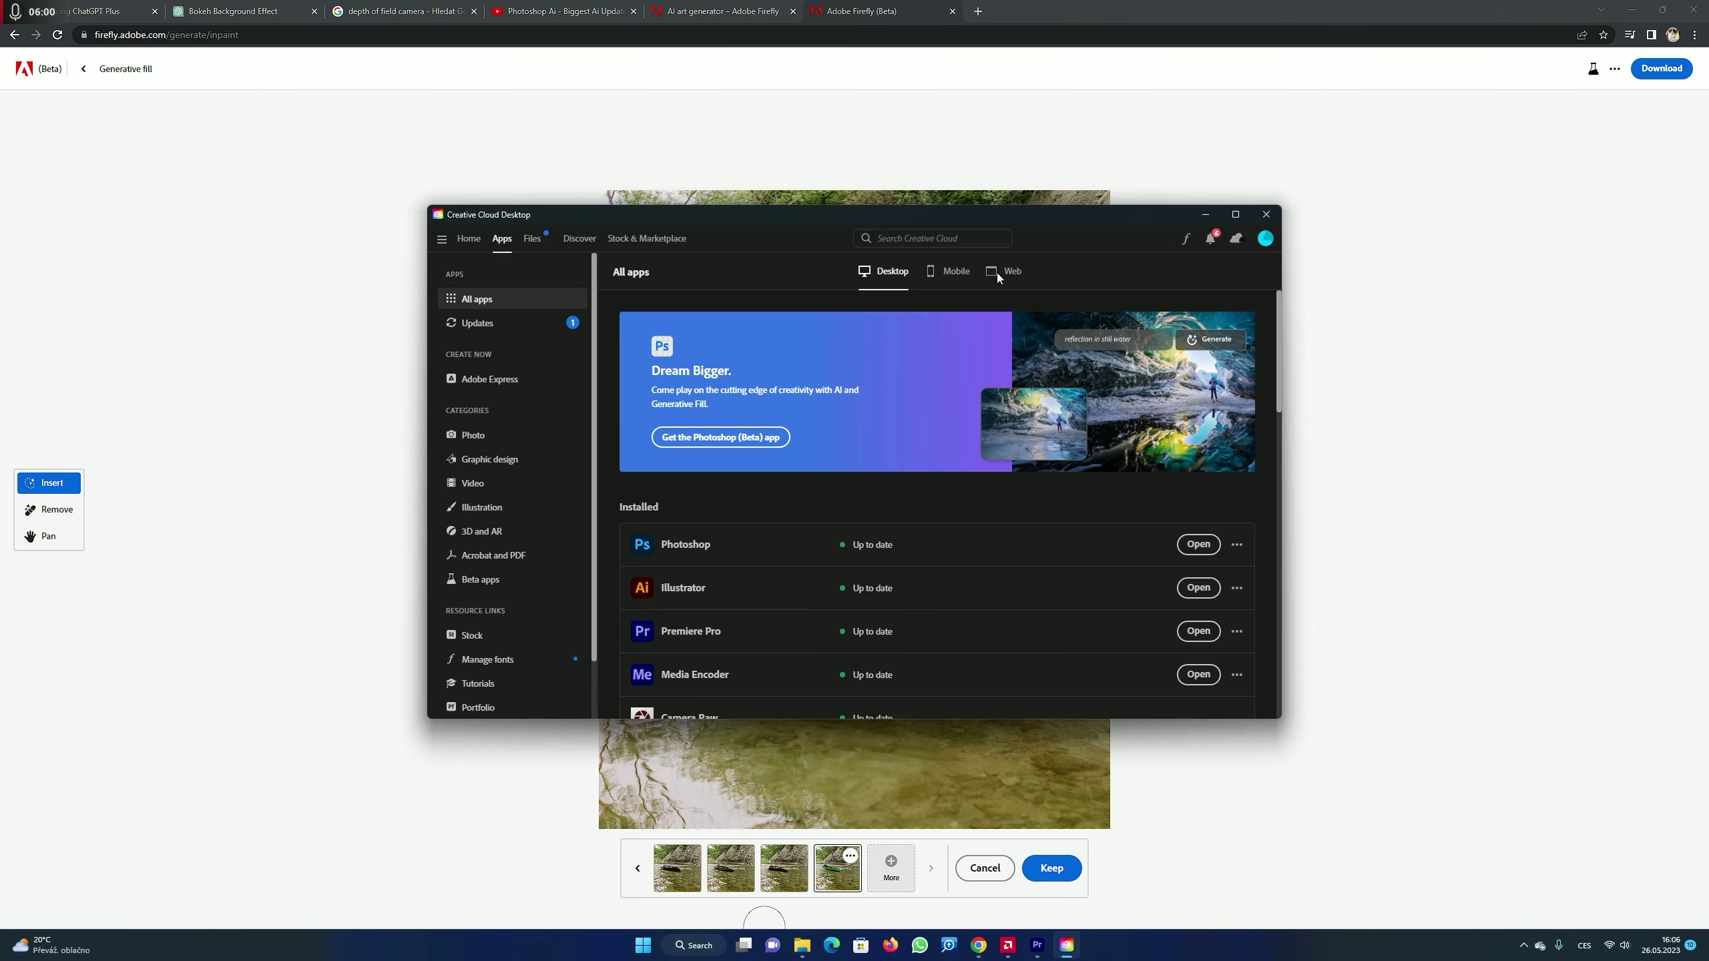
click(1235, 215)
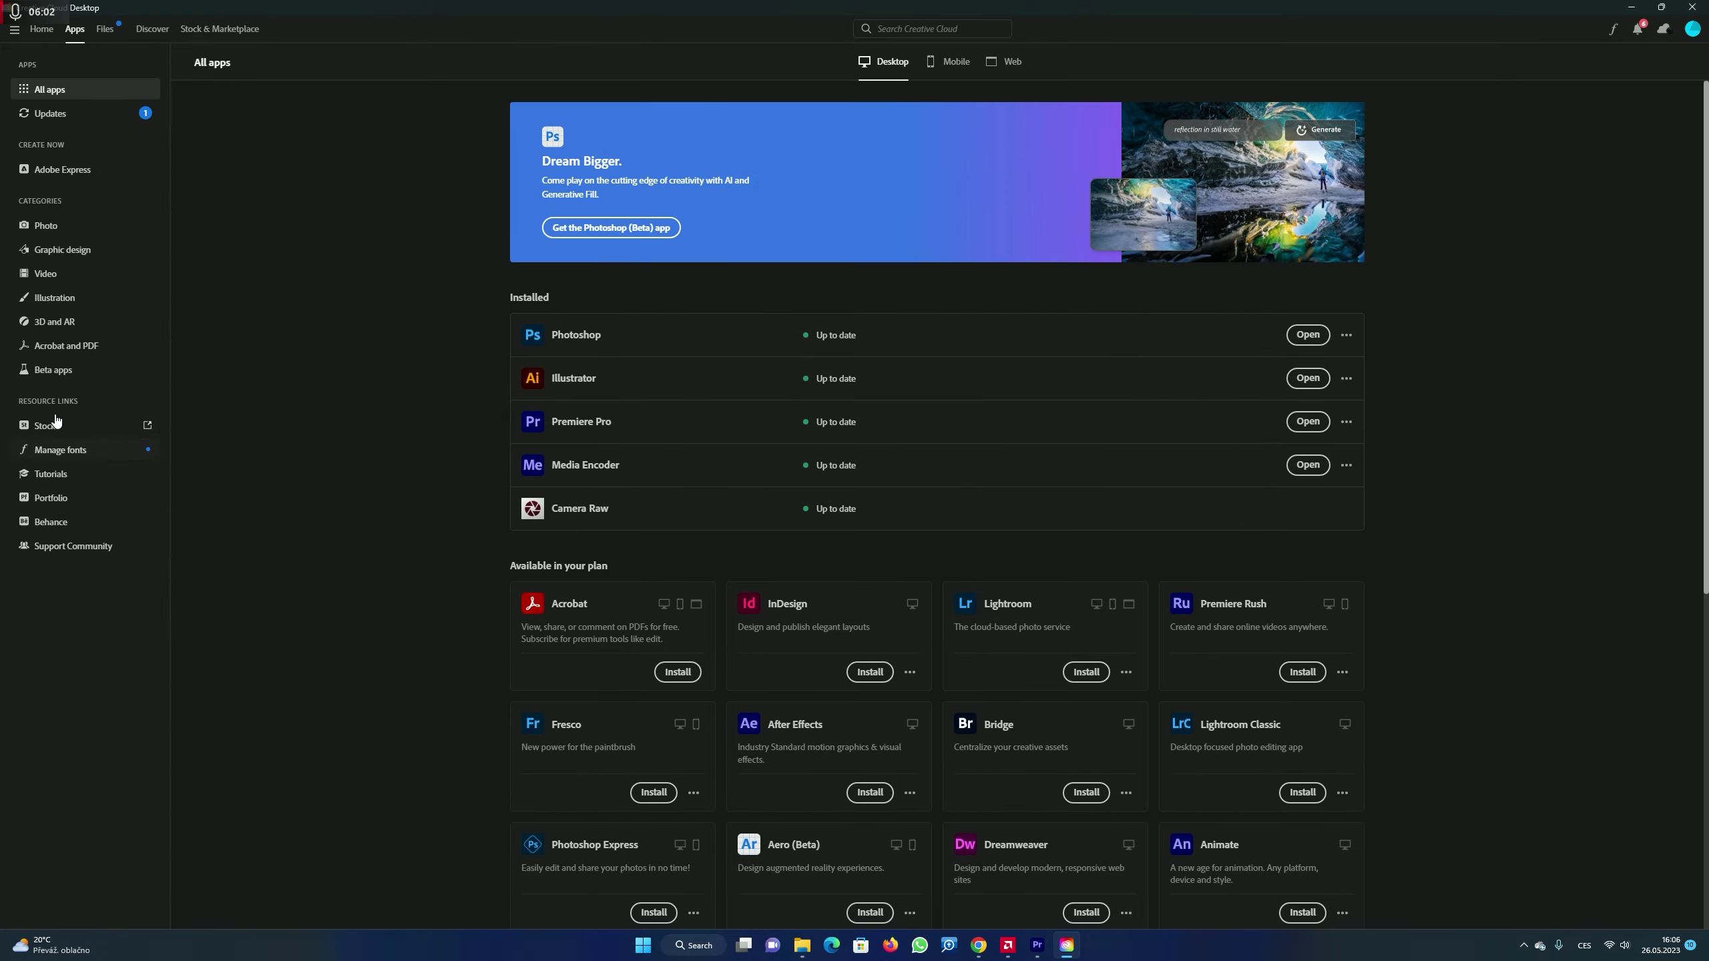
click(60, 378)
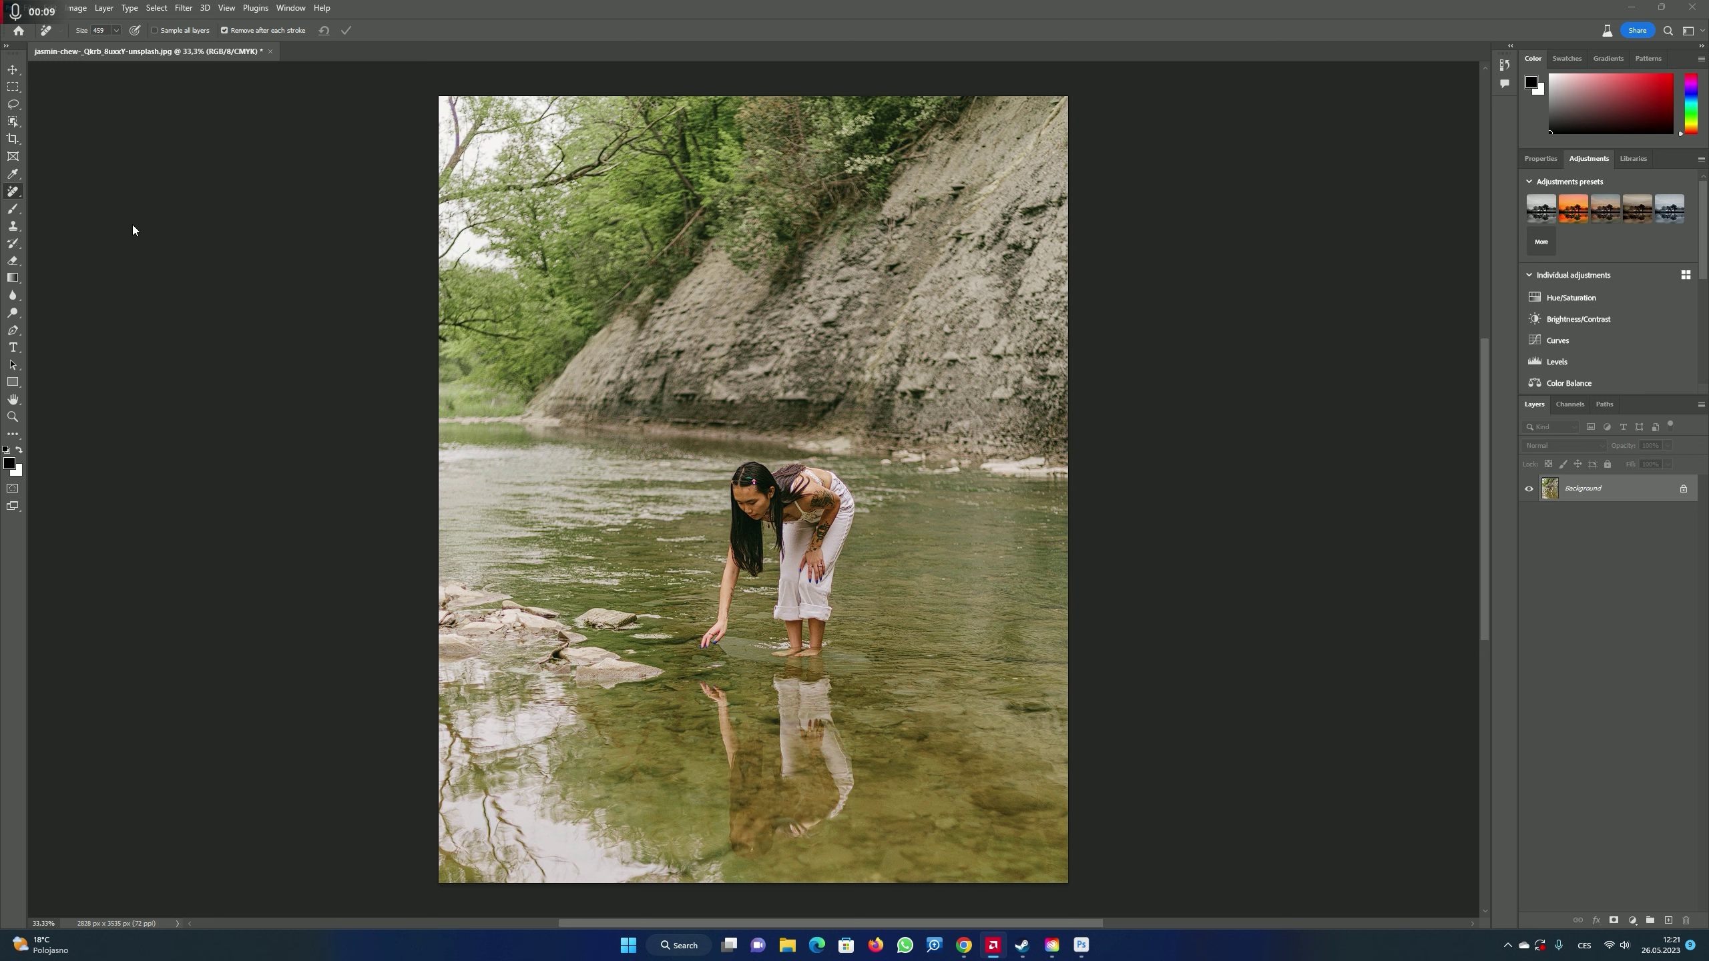
- Open the healing tools flyout in Photoshop (Beta)
right_click(15, 194)
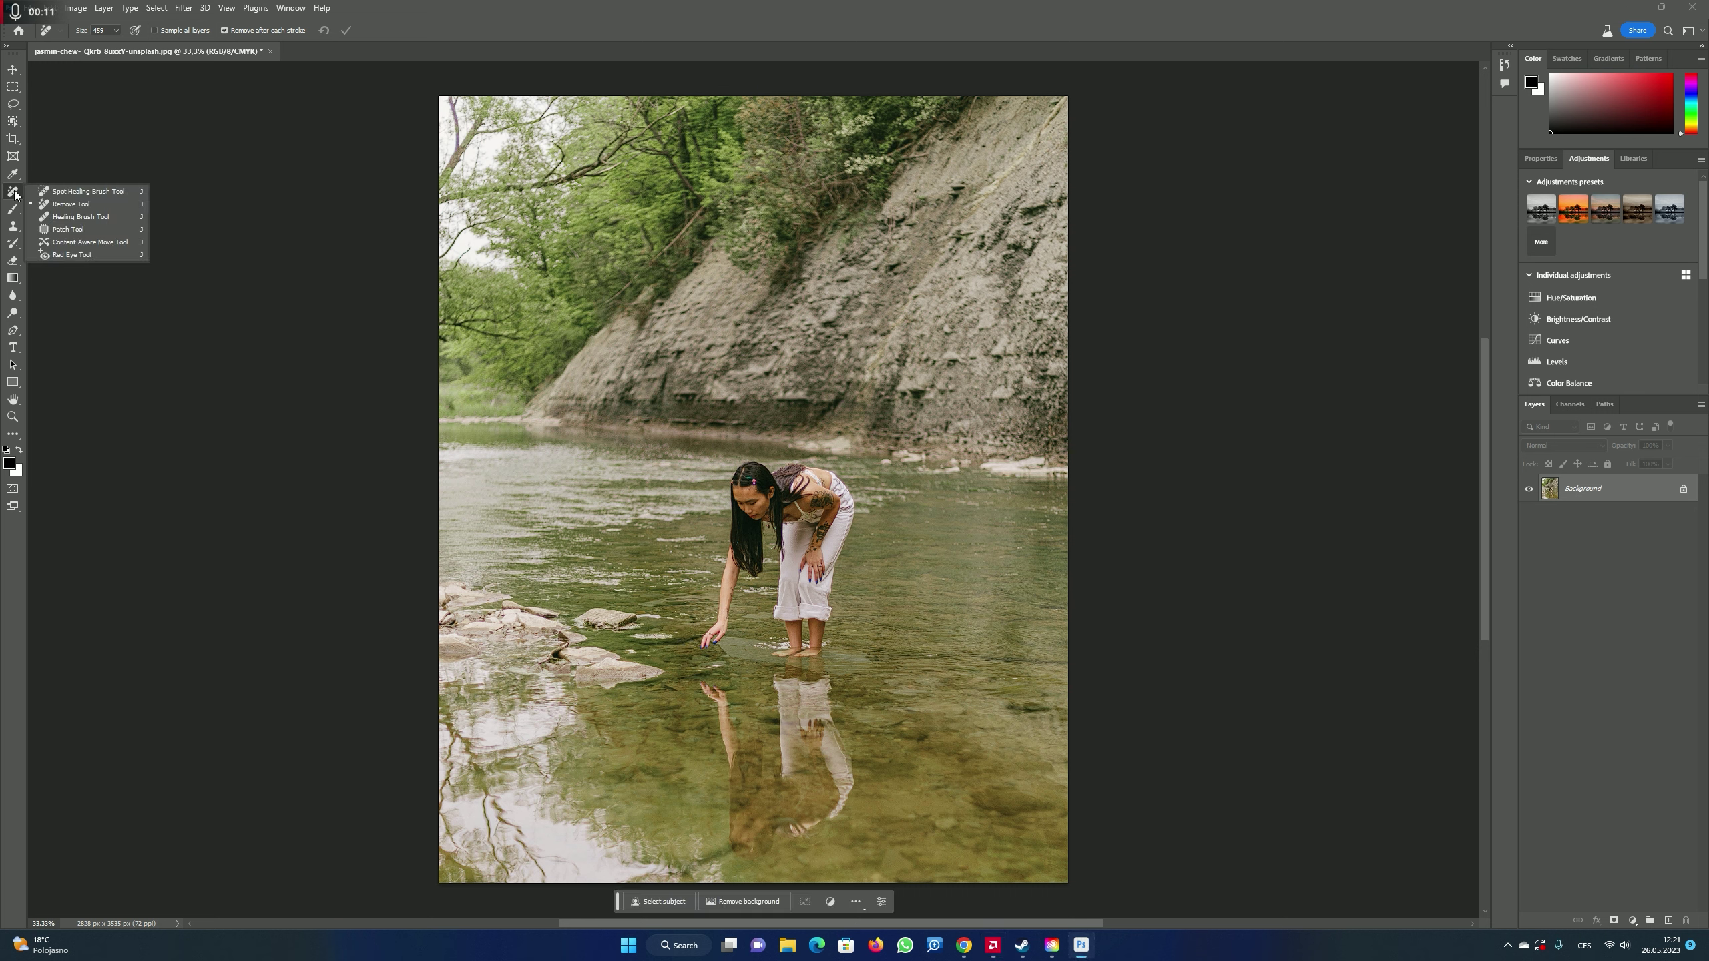
- Paint over the woman with the Remove Tool to erase her from the river
click(65, 203)
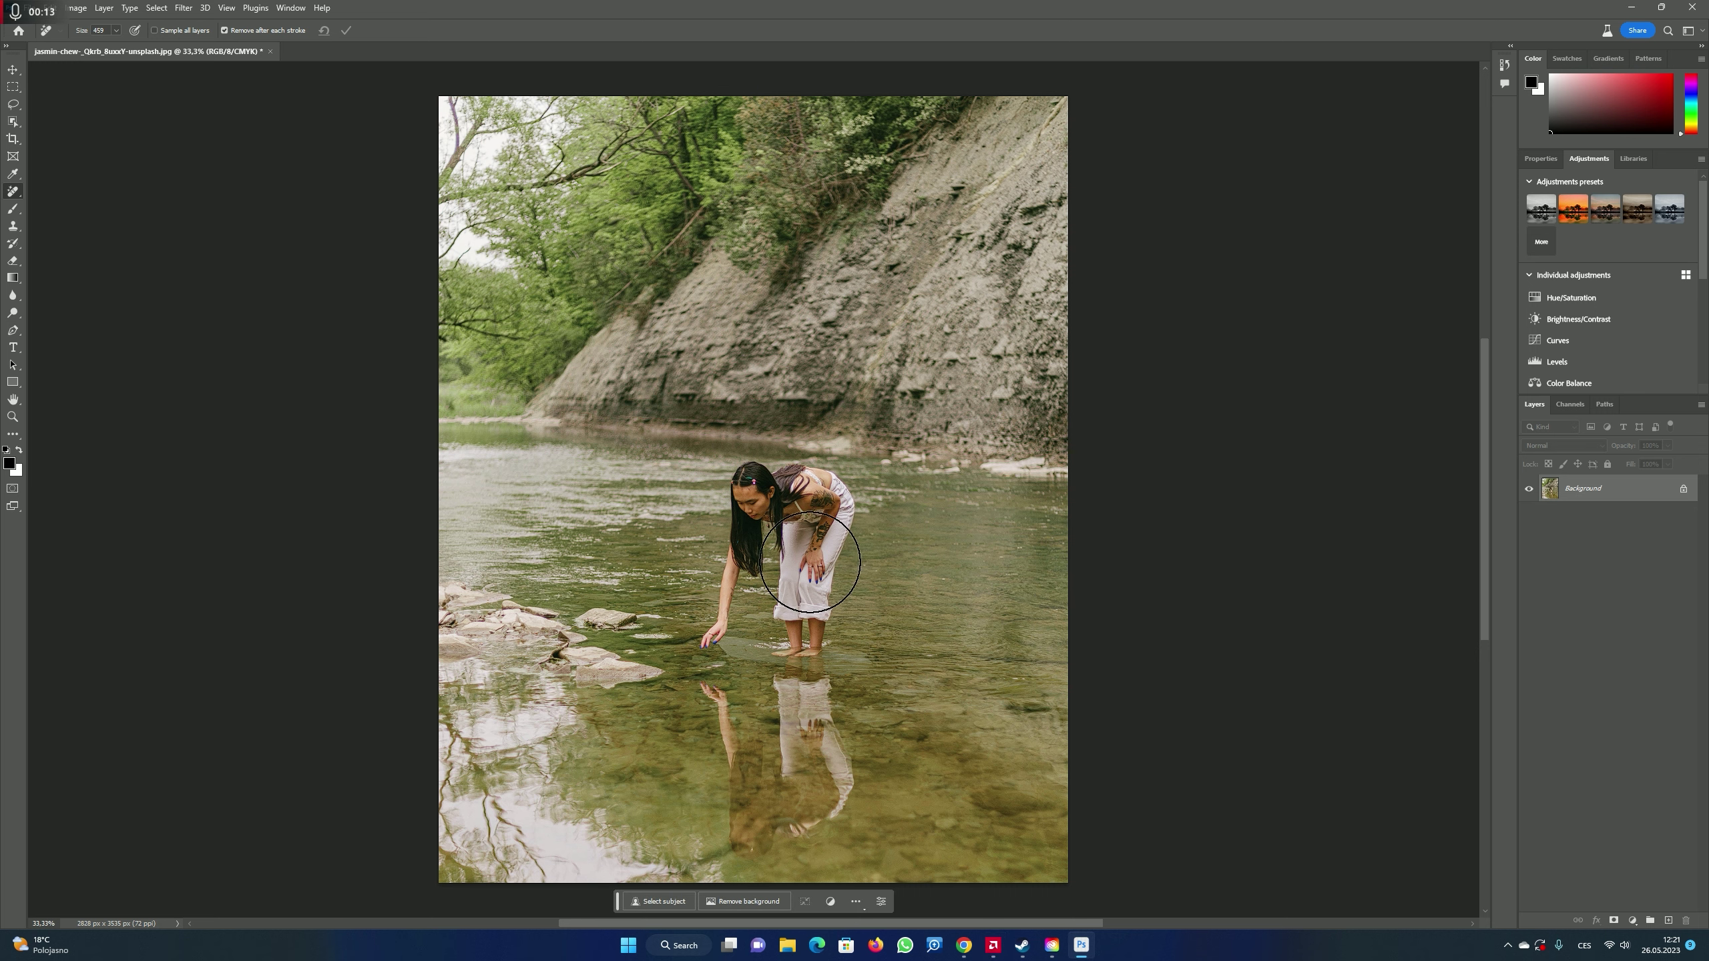
mouse_move(722, 631)
mouse_down()
mouse_move(766, 482)
mouse_move(818, 521)
mouse_move(827, 553)
mouse_move(800, 688)
mouse_move(831, 789)
mouse_move(757, 820)
mouse_move(724, 698)
mouse_up()
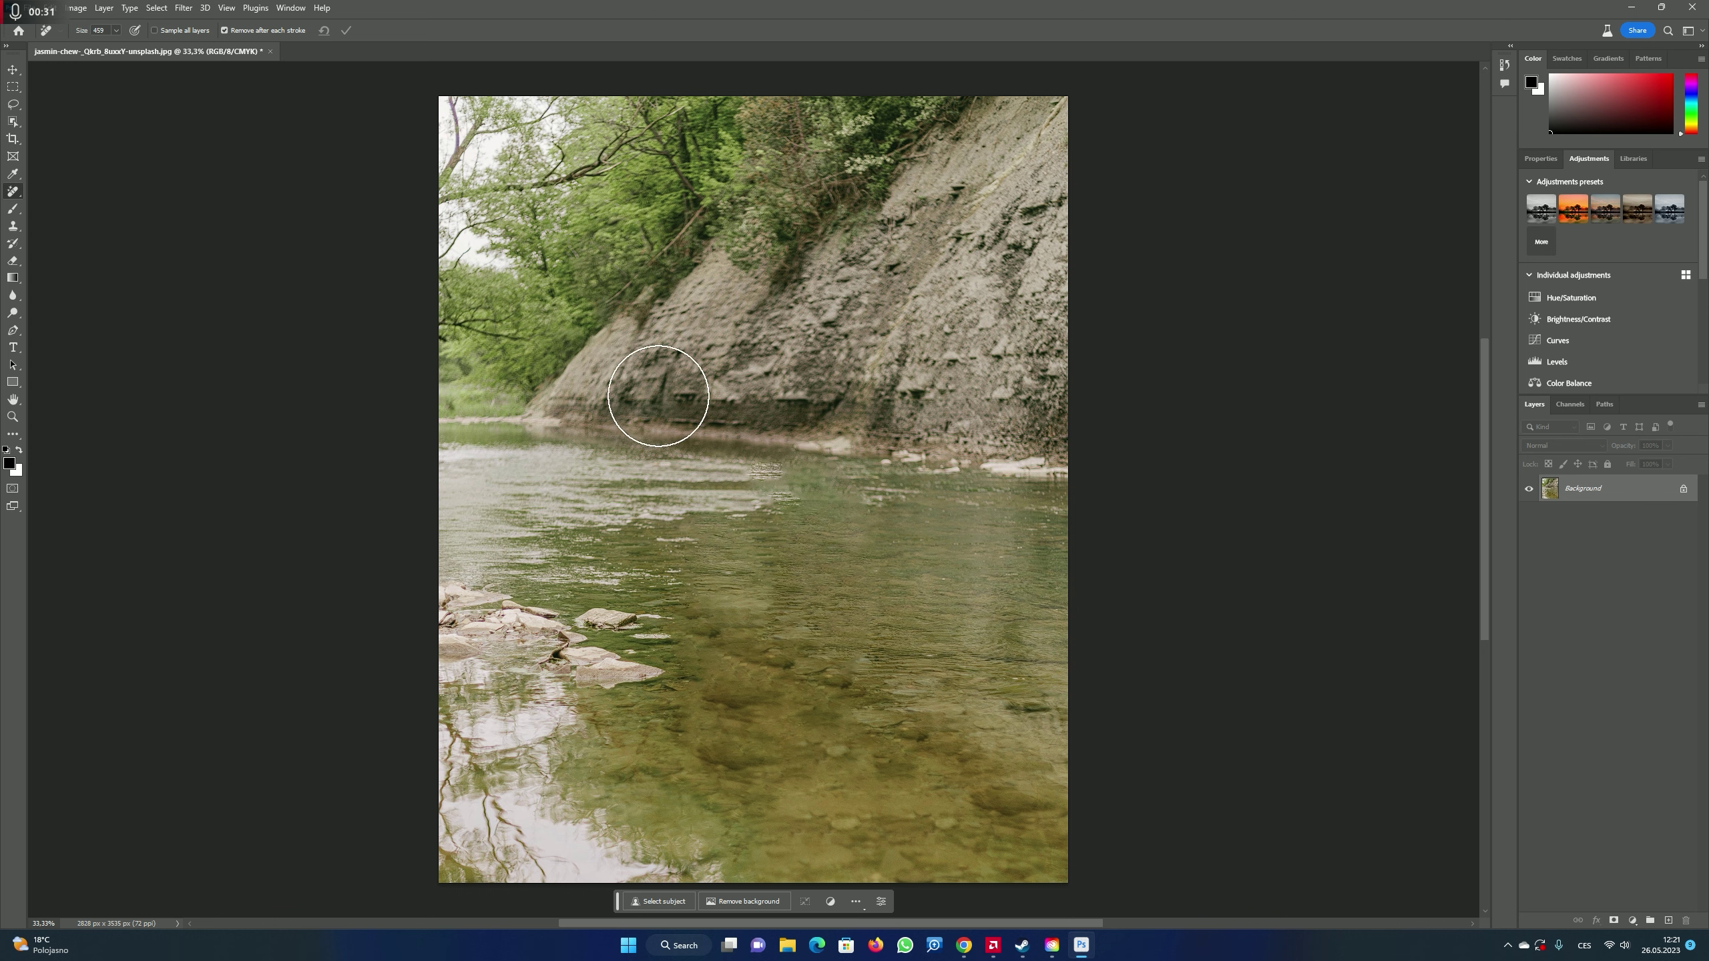
click(17, 105)
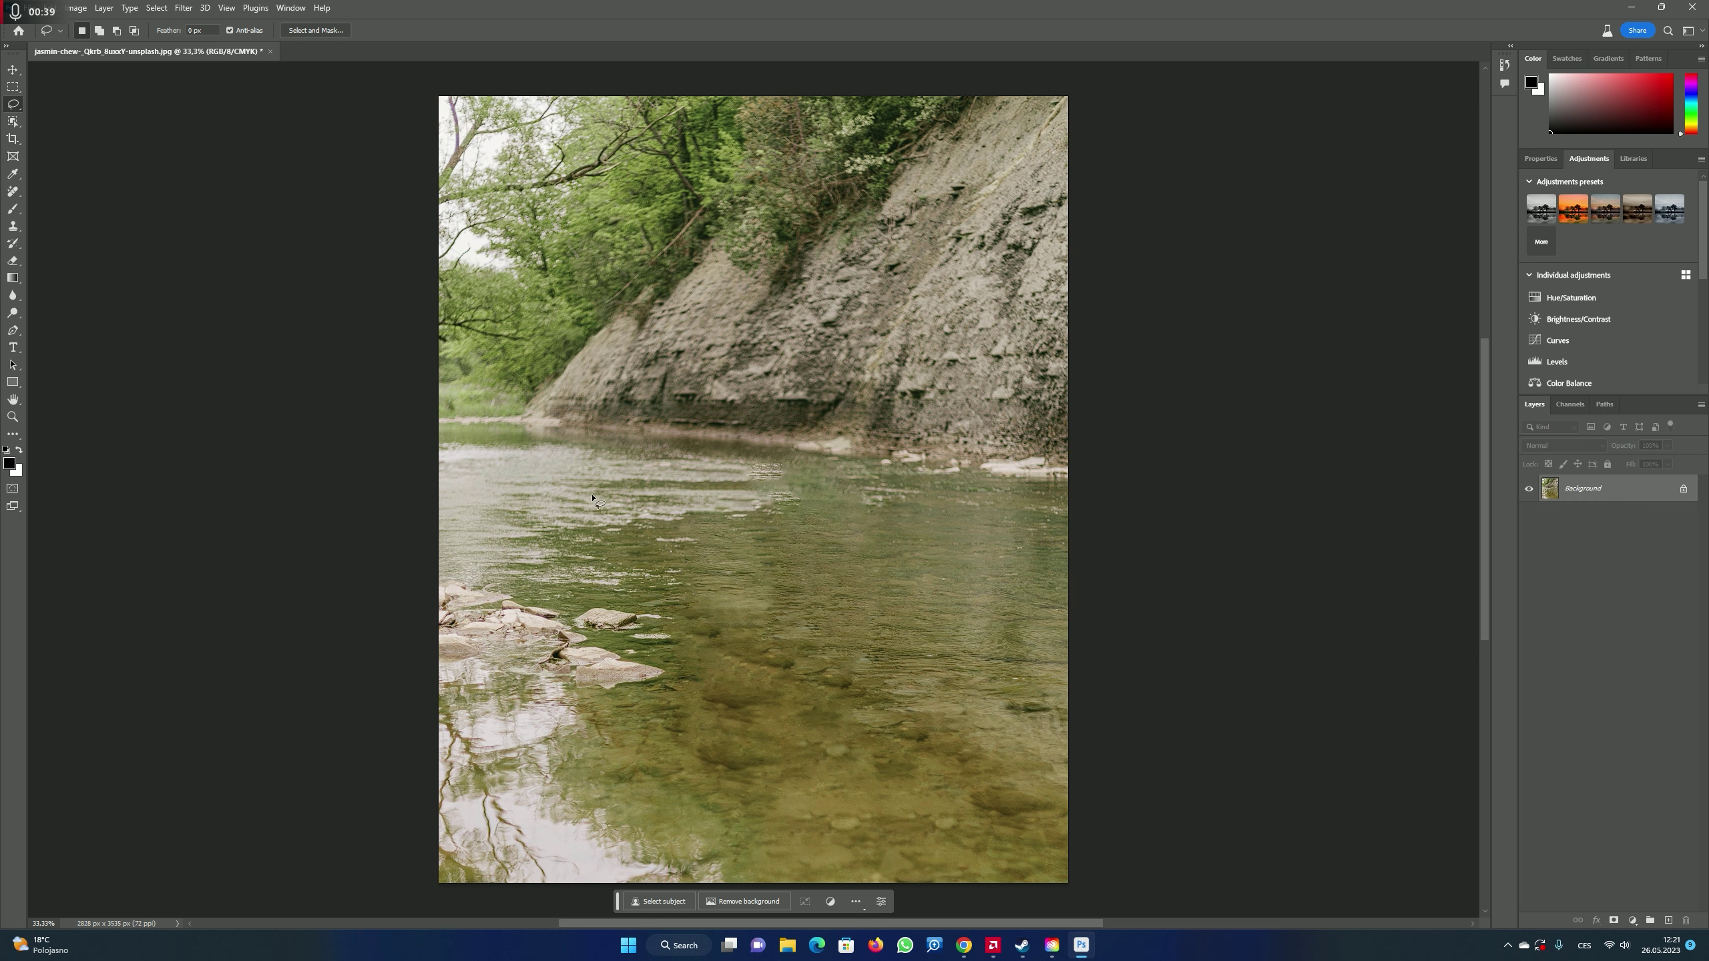
- Lasso a patch of water and Generative Fill it with 'wooden boat'
mouse_move(593, 498)
mouse_down()
mouse_move(876, 529)
mouse_move(916, 554)
mouse_move(941, 609)
mouse_move(926, 651)
mouse_move(860, 680)
mouse_move(756, 664)
mouse_move(535, 509)
mouse_move(532, 481)
mouse_move(633, 484)
mouse_up()
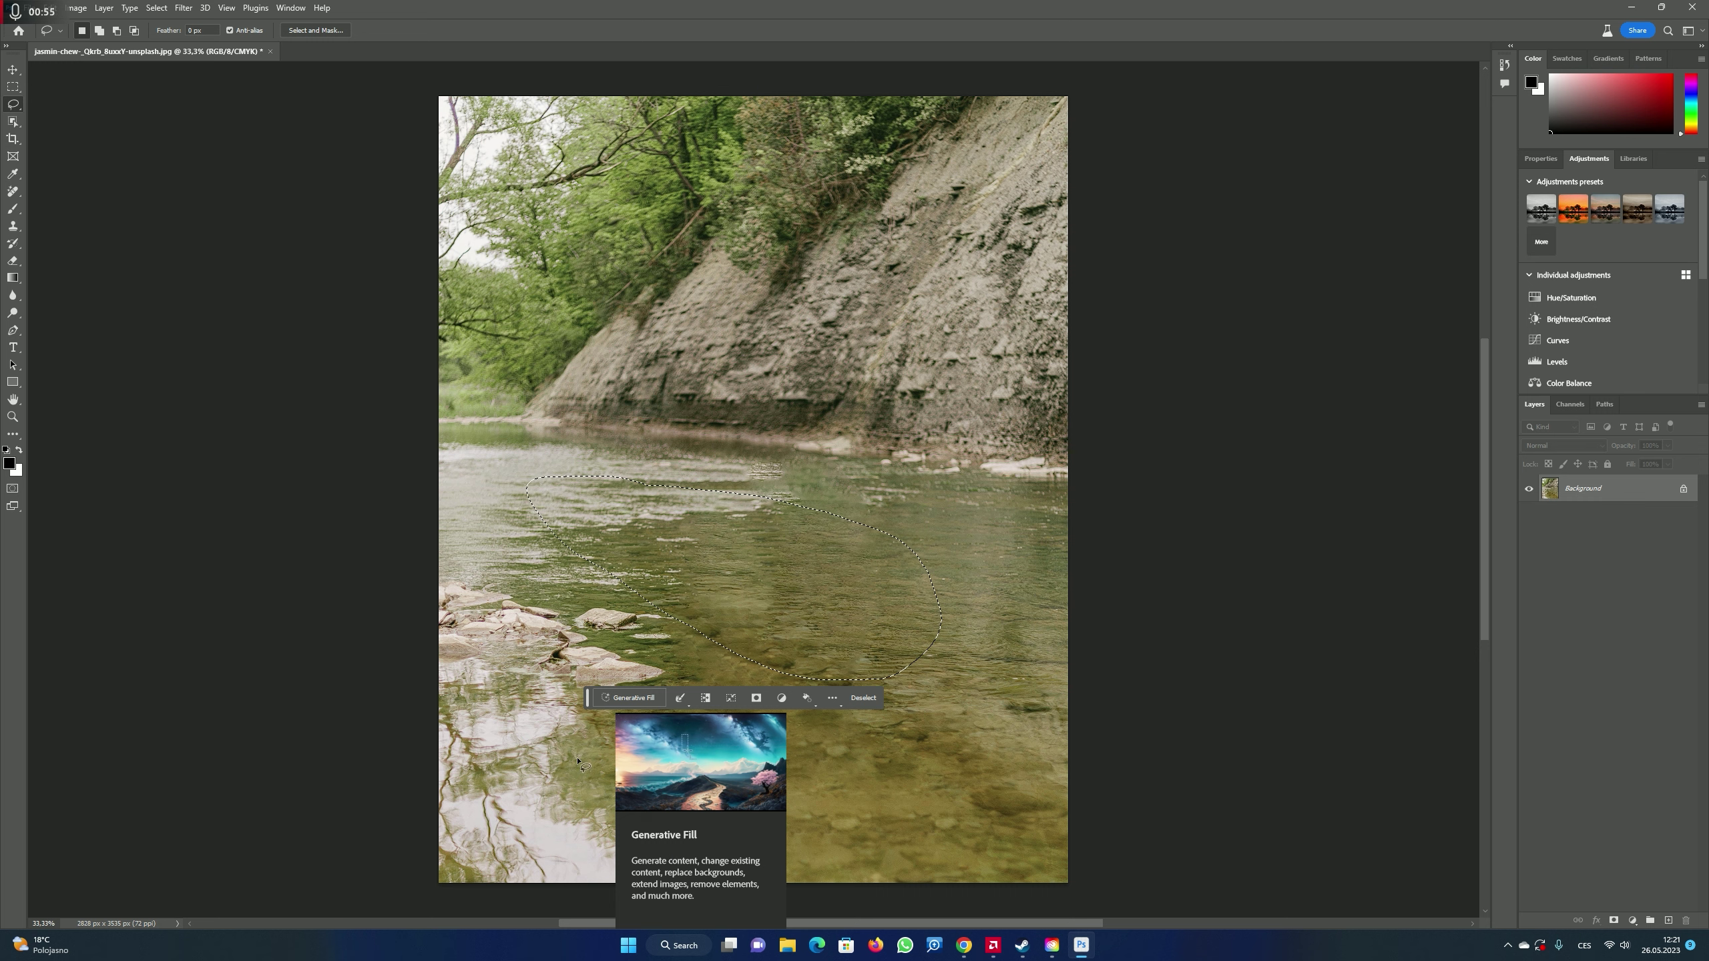
click(626, 698)
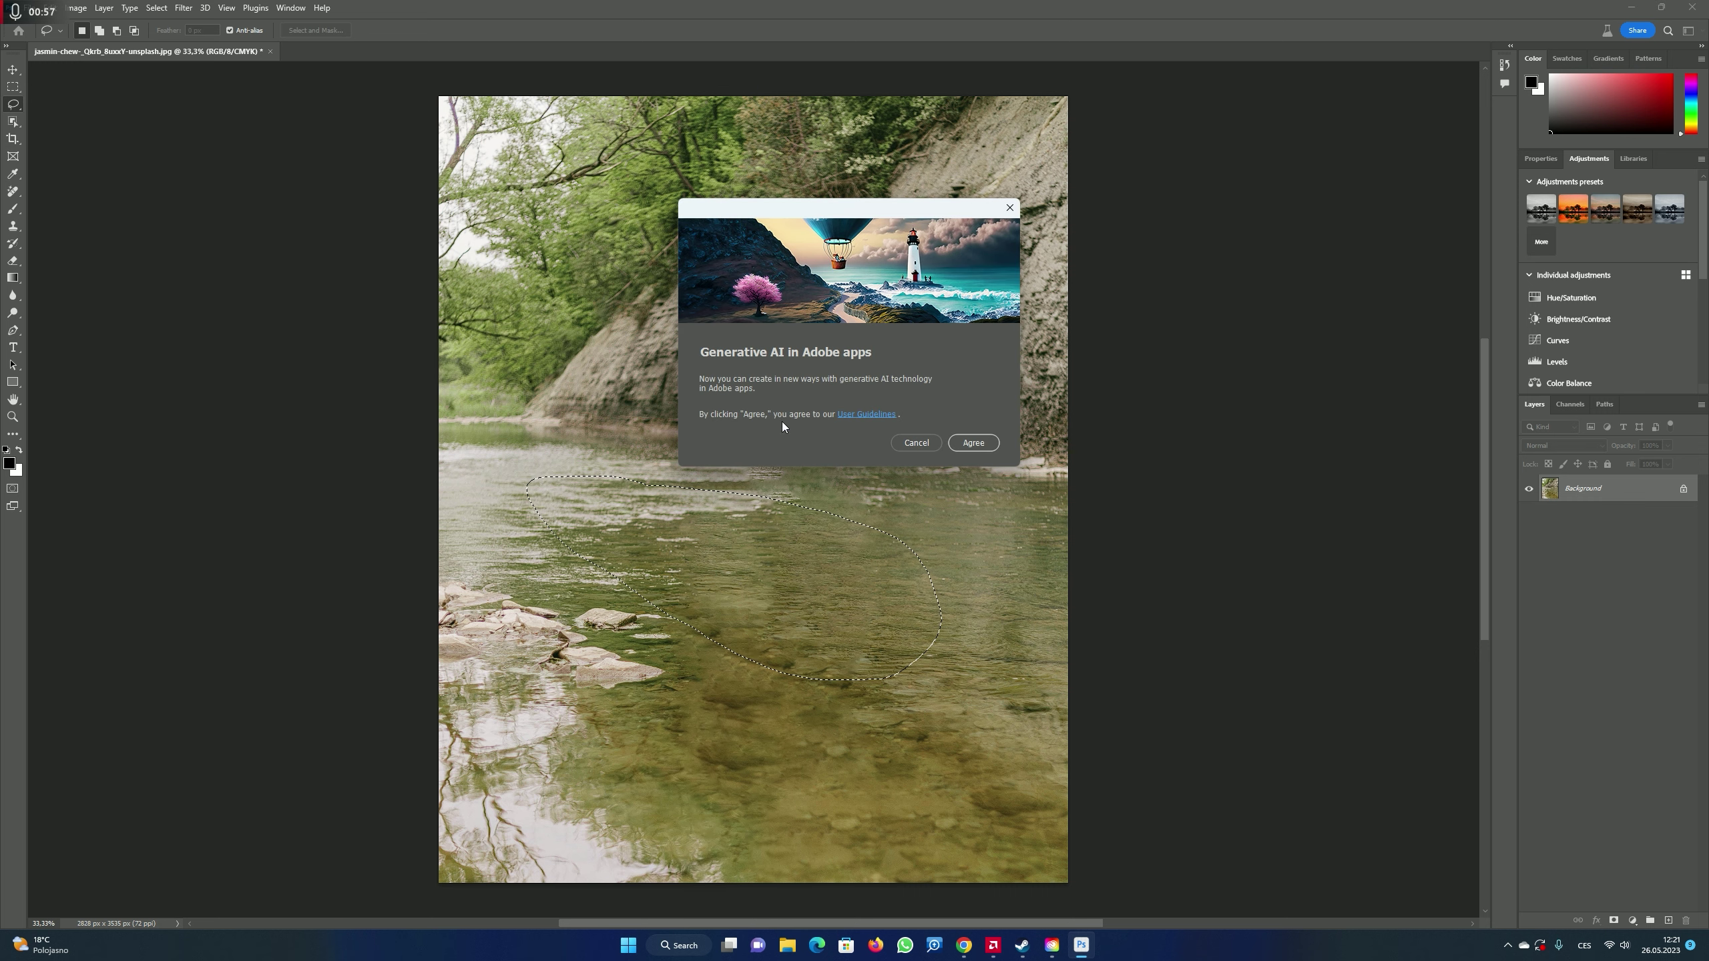
click(974, 444)
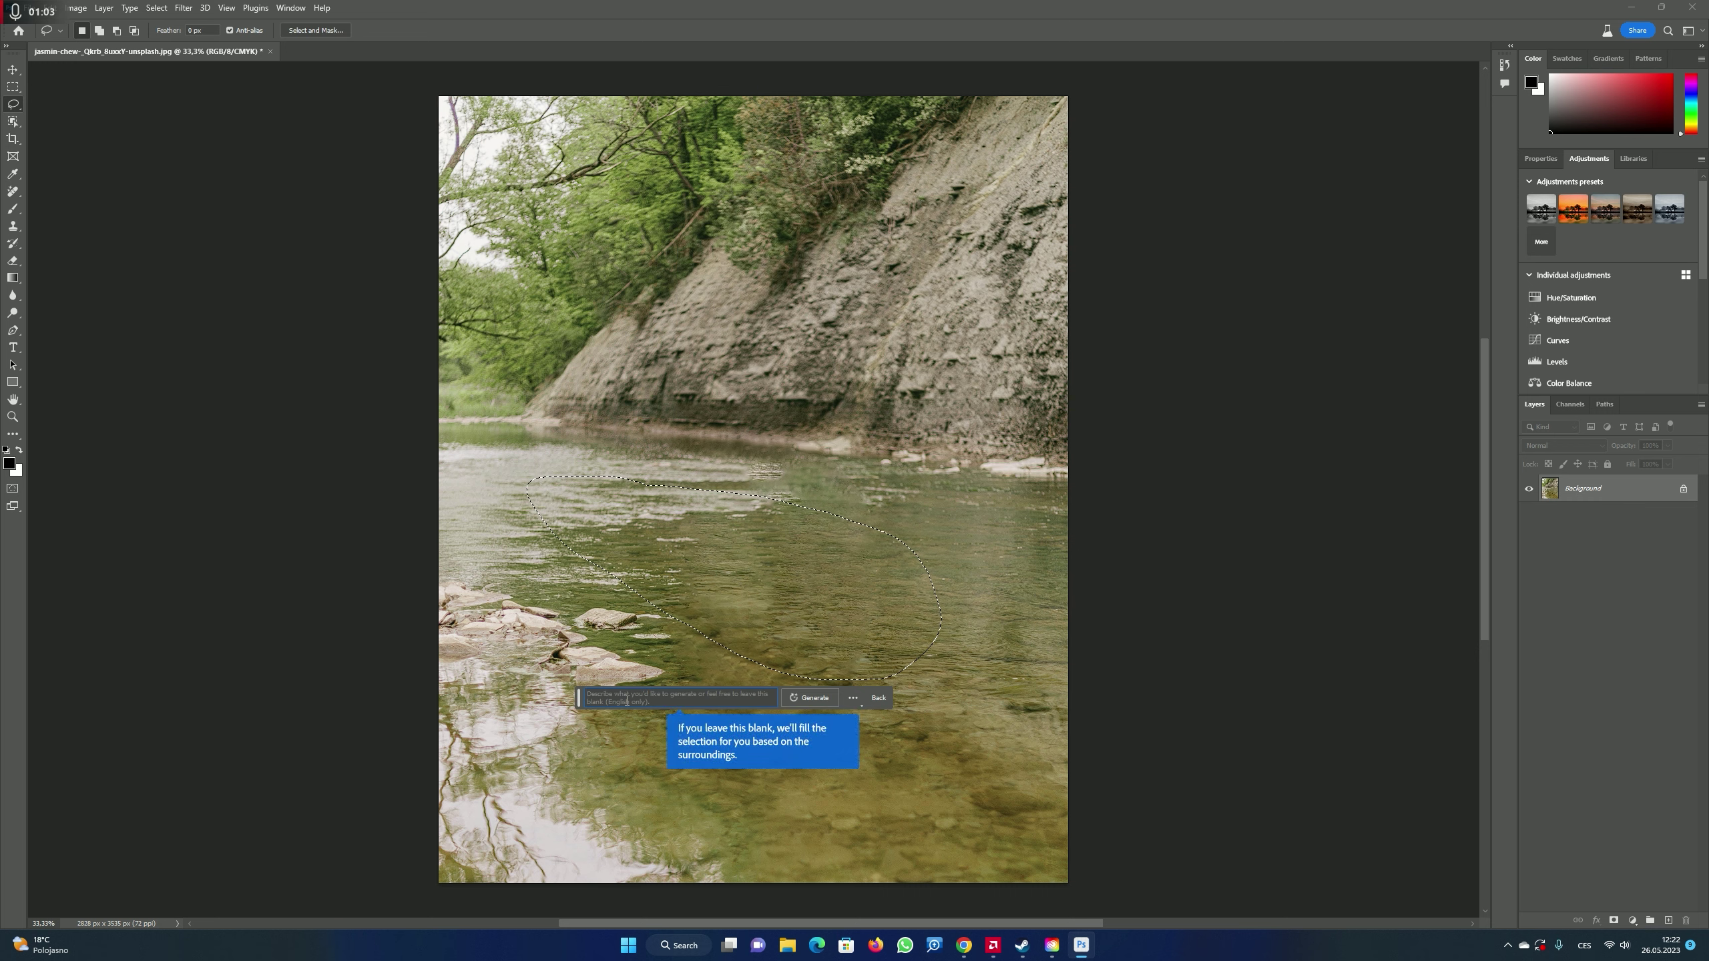
text(wooden boat)
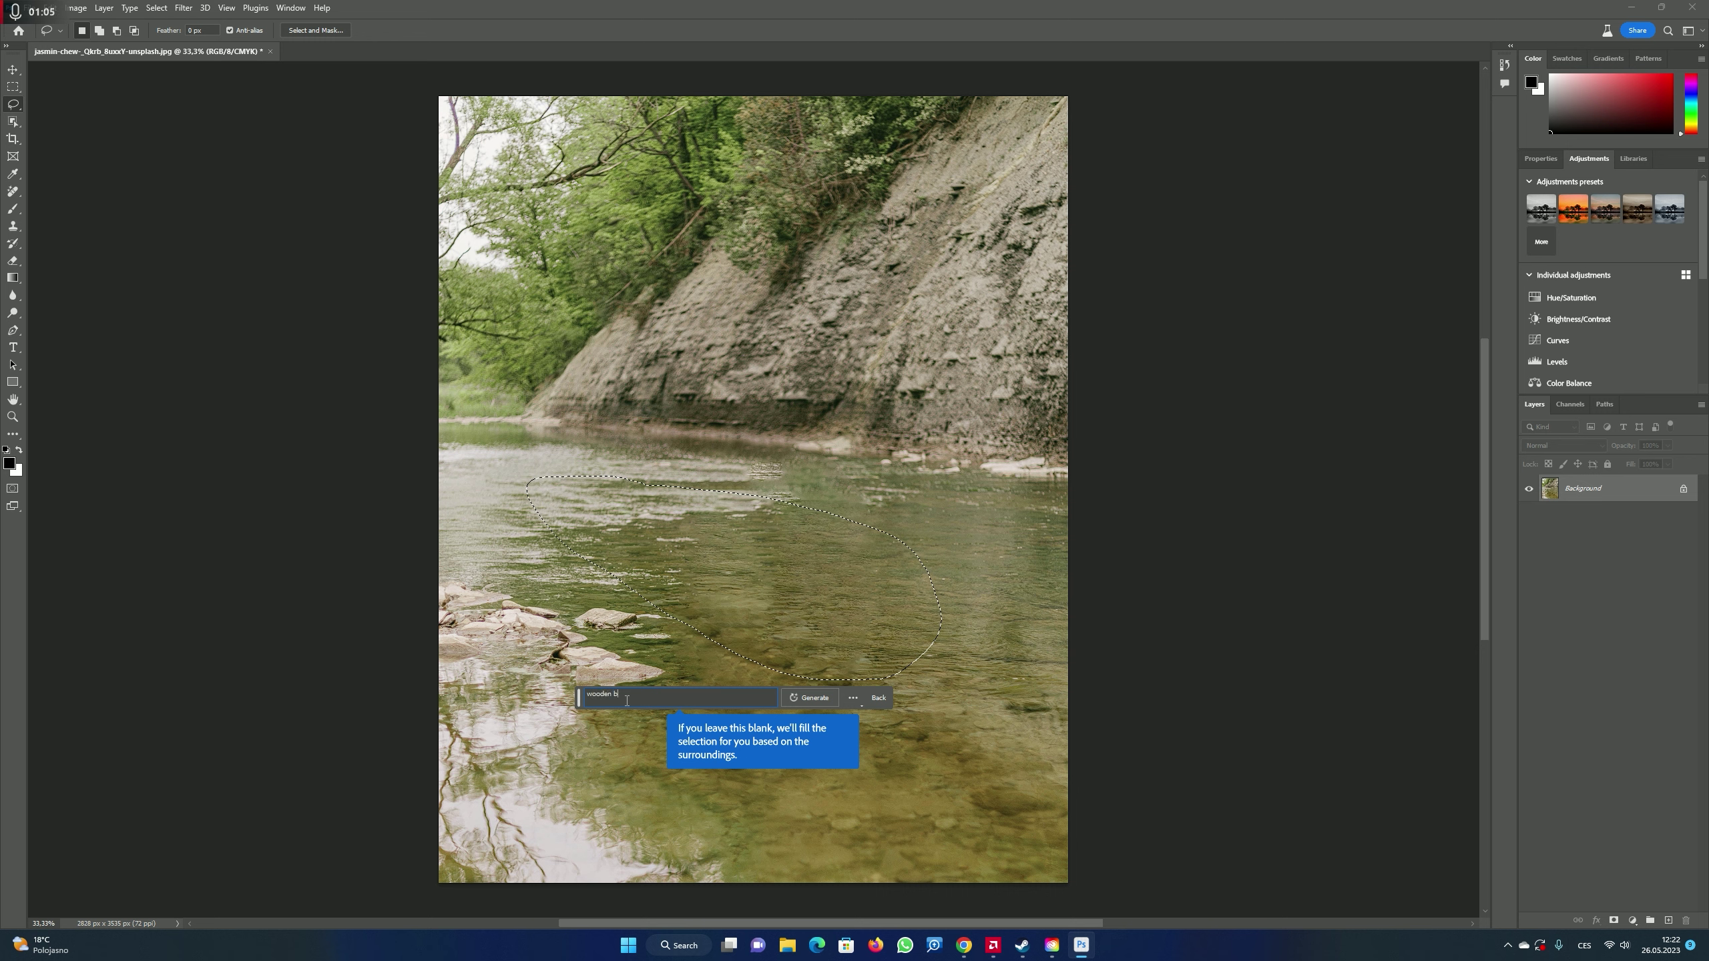
click(804, 700)
click(804, 700)
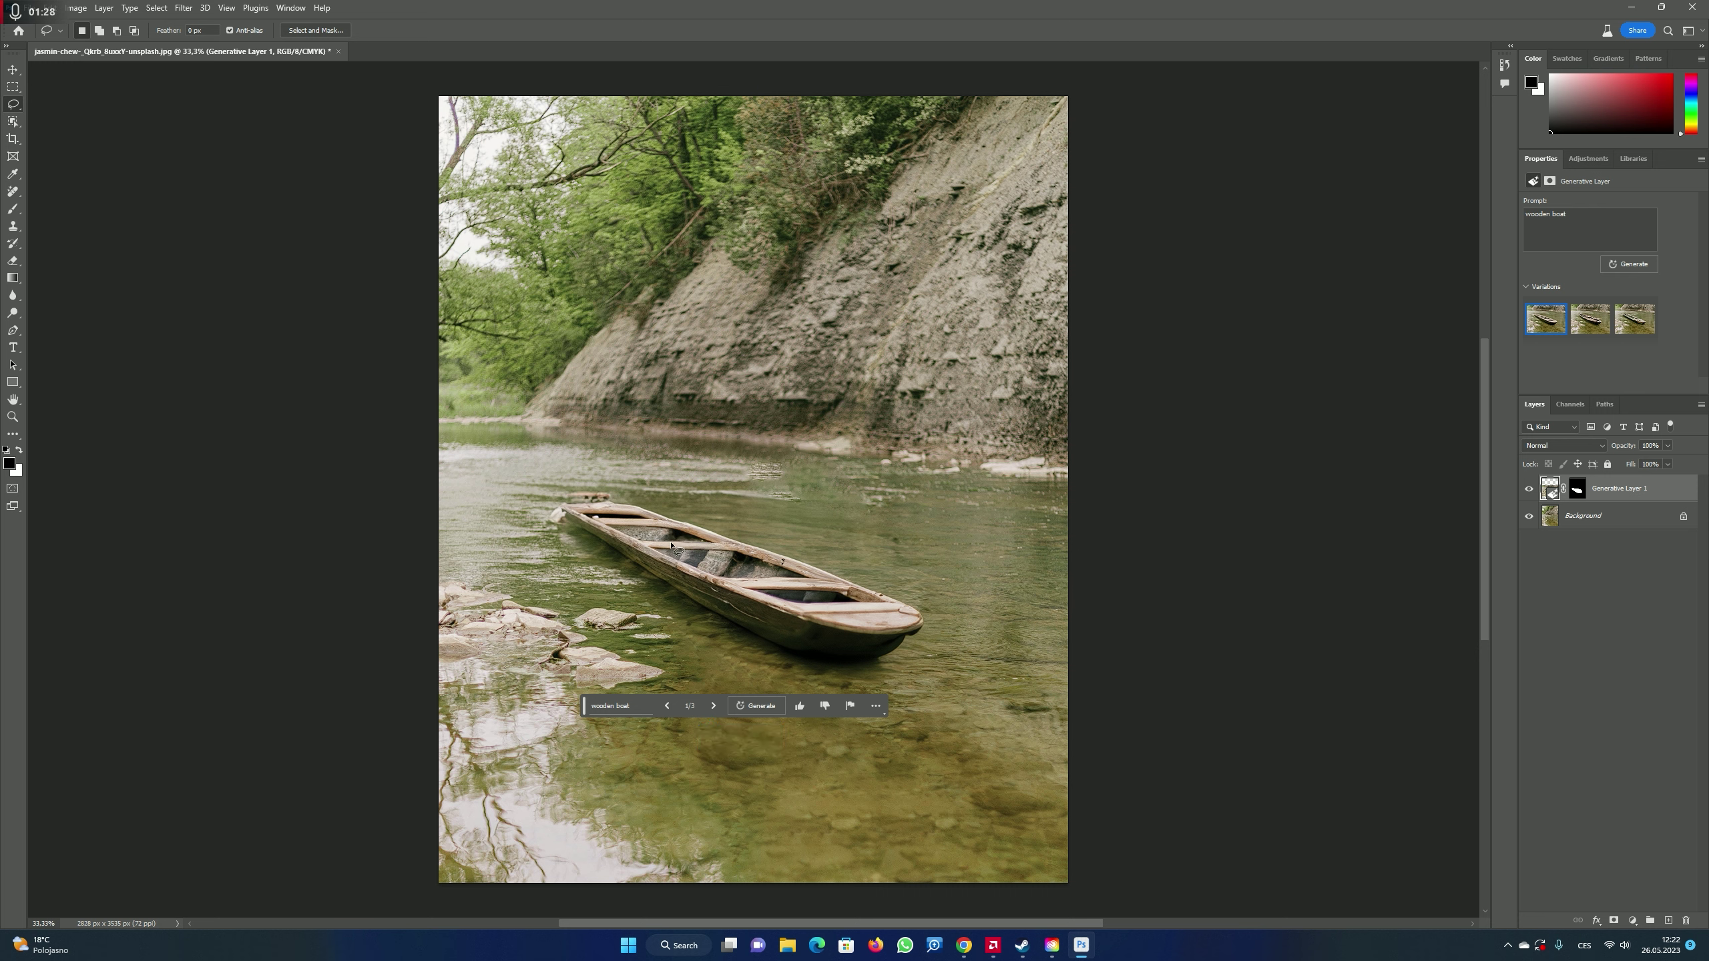
- Preview the second and third boat variations, then generate more from the same prompt
click(1592, 320)
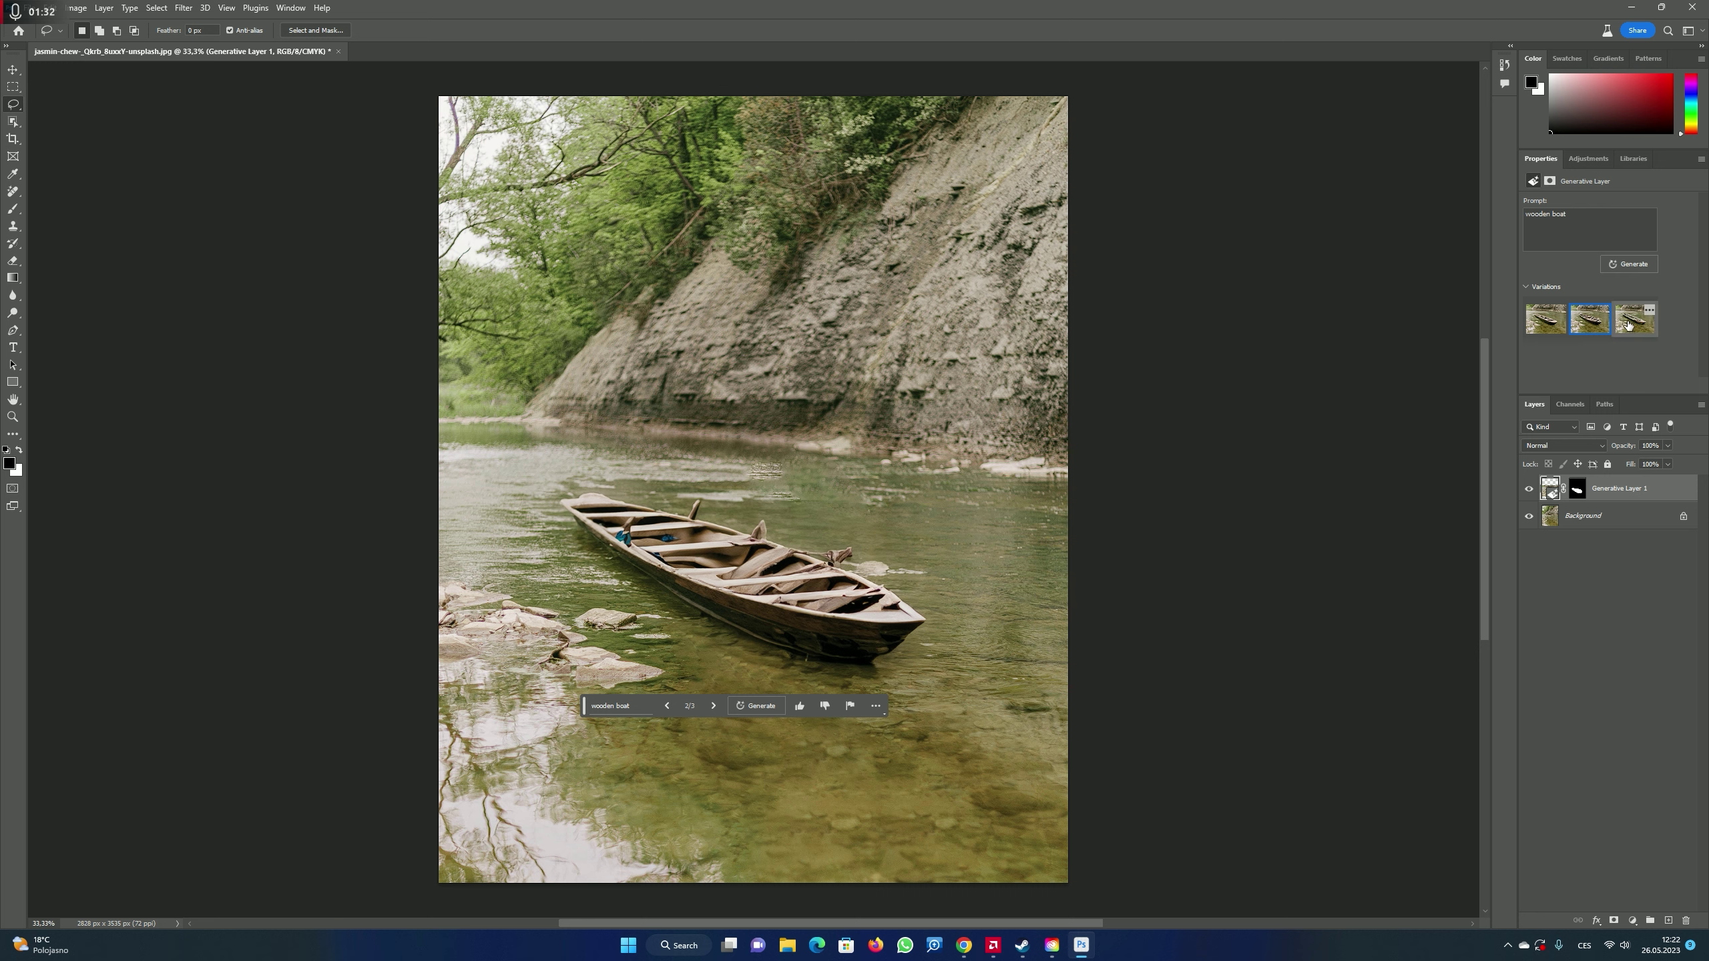
click(1634, 325)
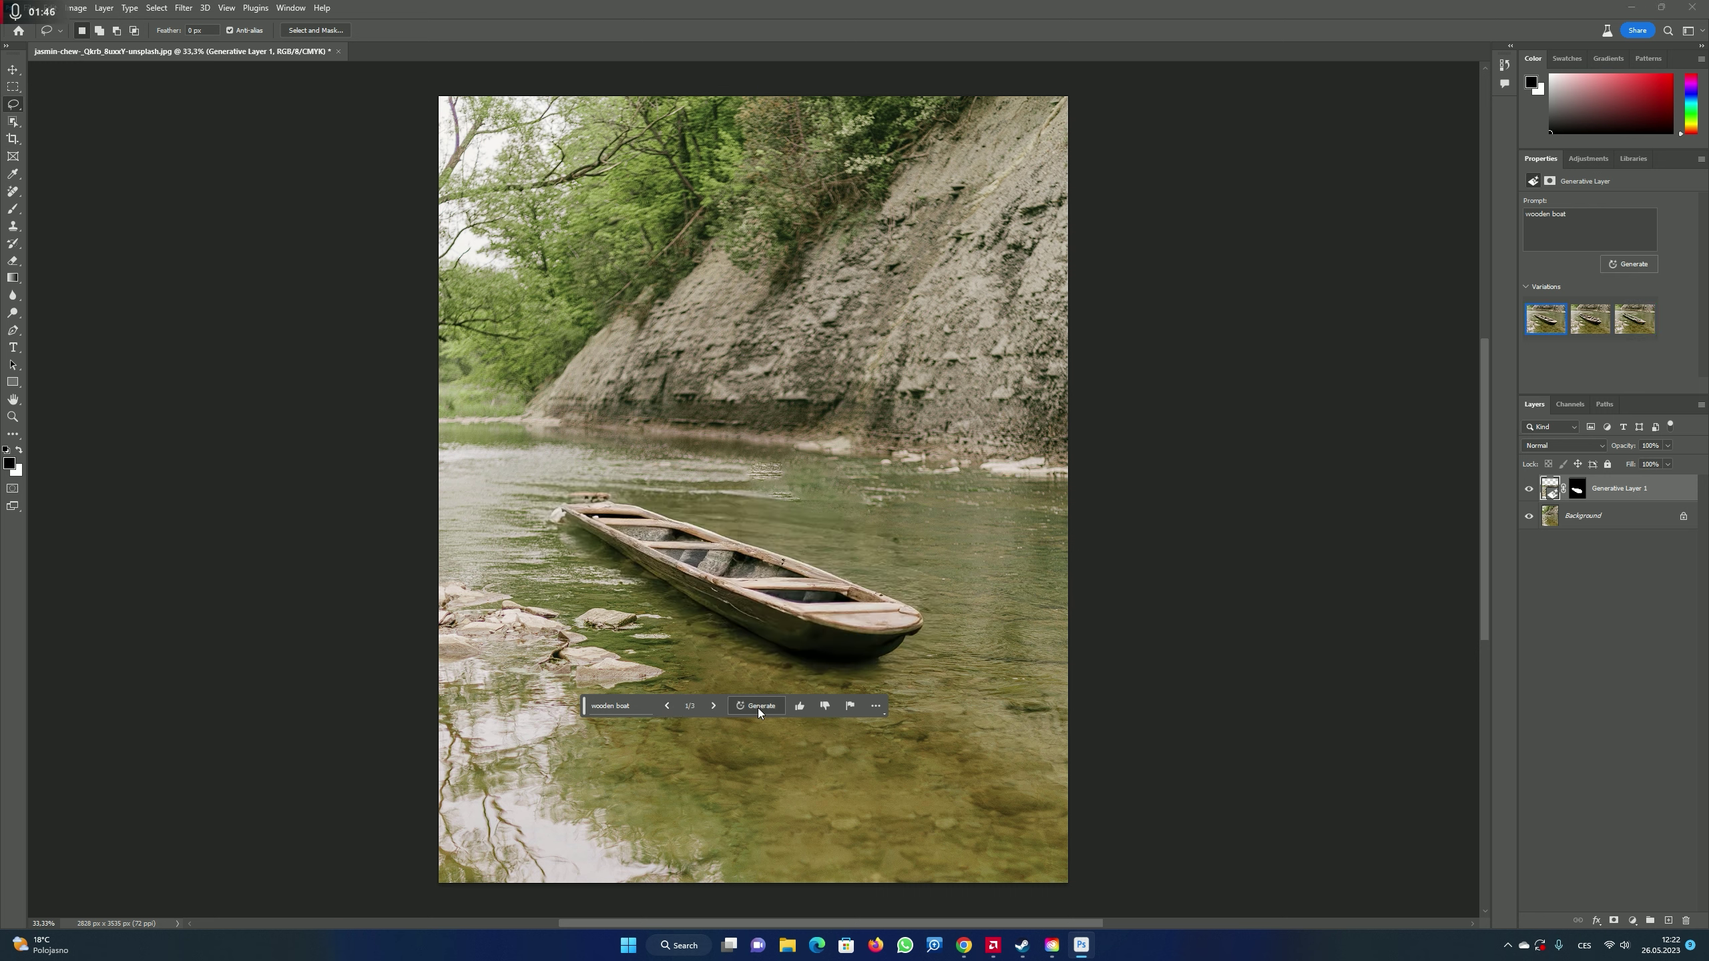
click(758, 706)
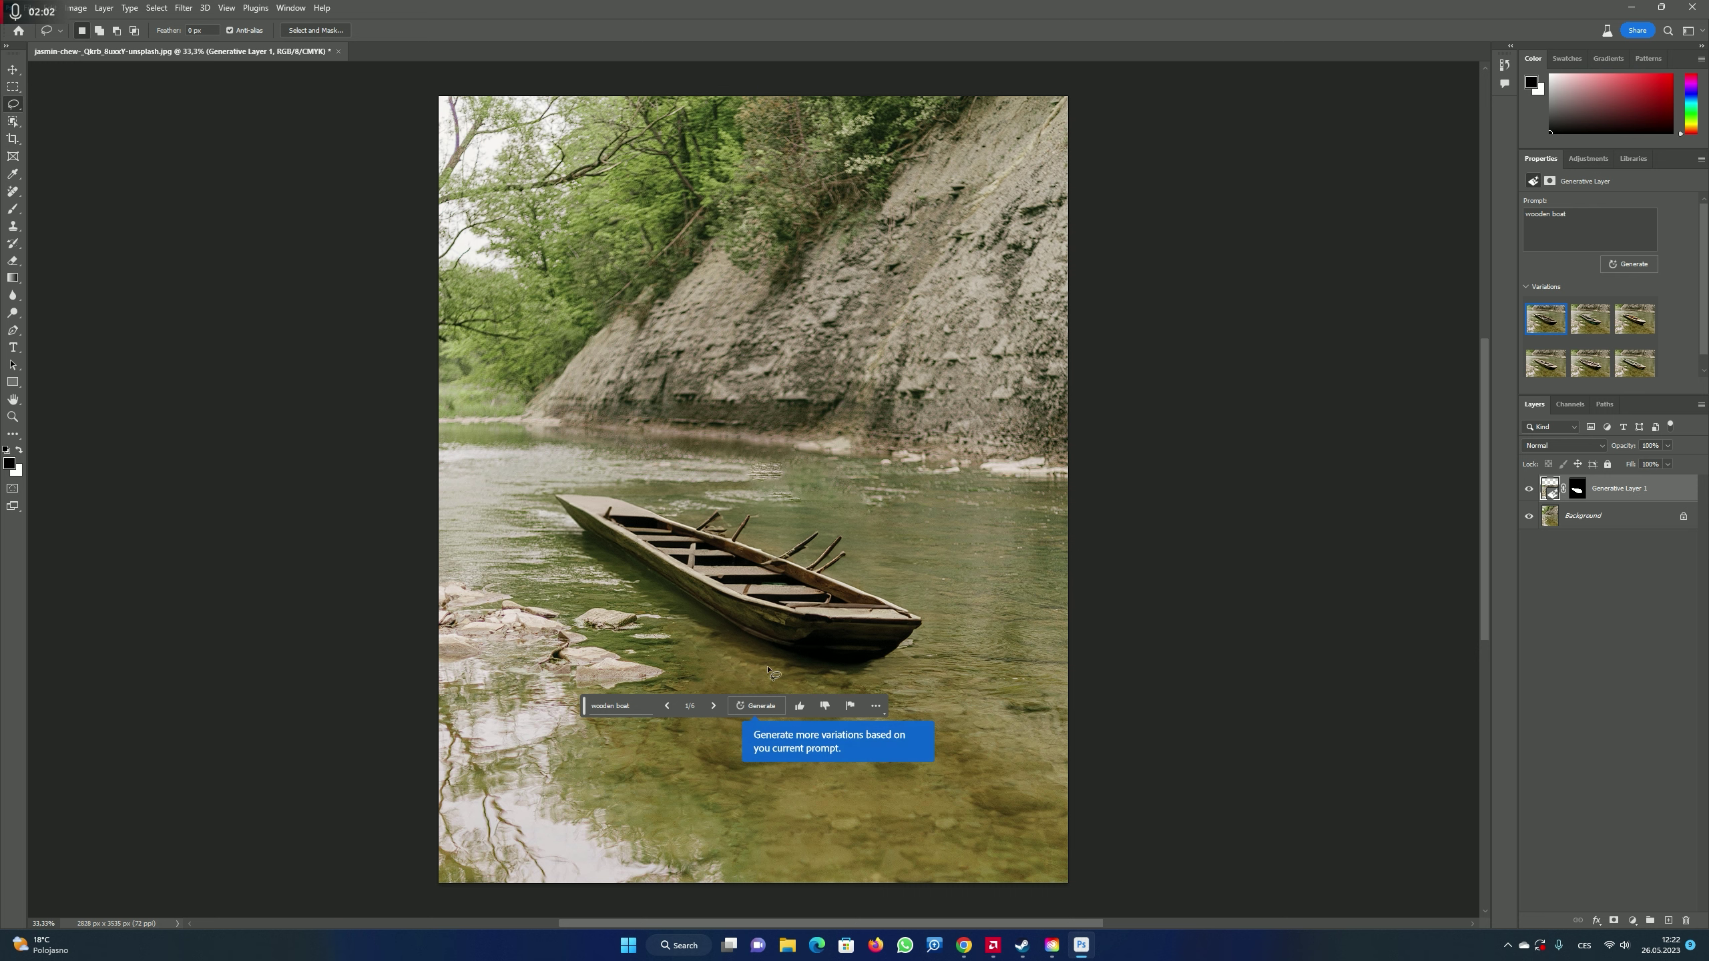
- Step through the new boat variations up to the sixth of six
click(712, 710)
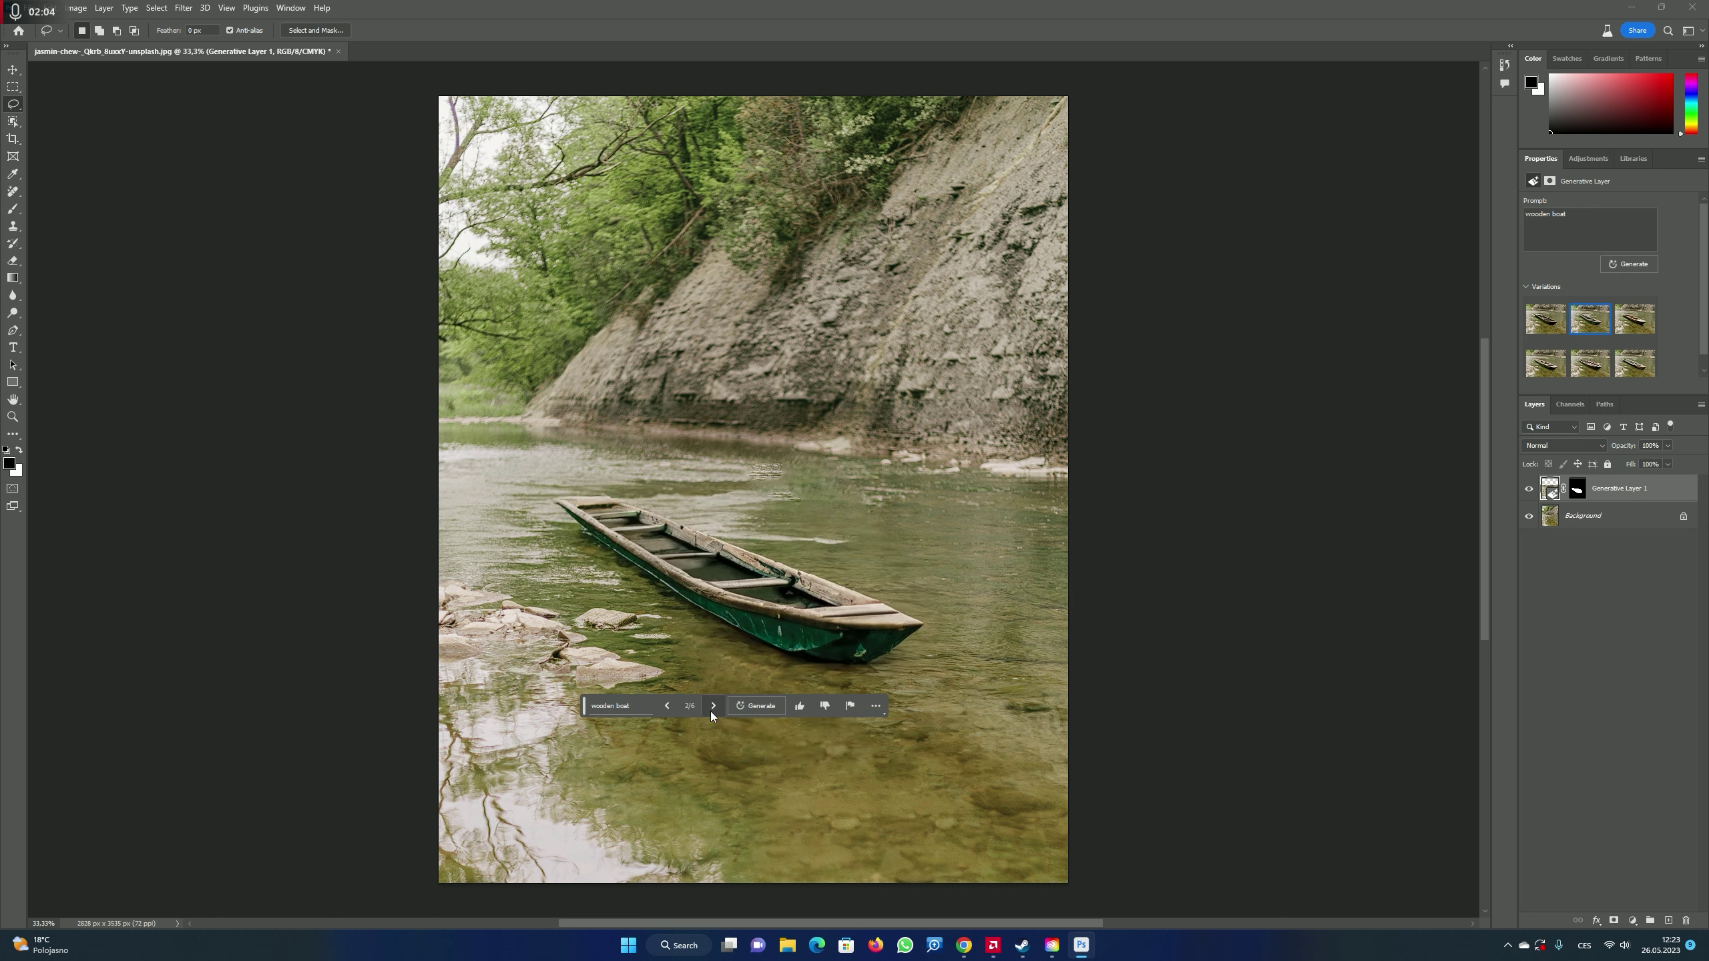
click(712, 708)
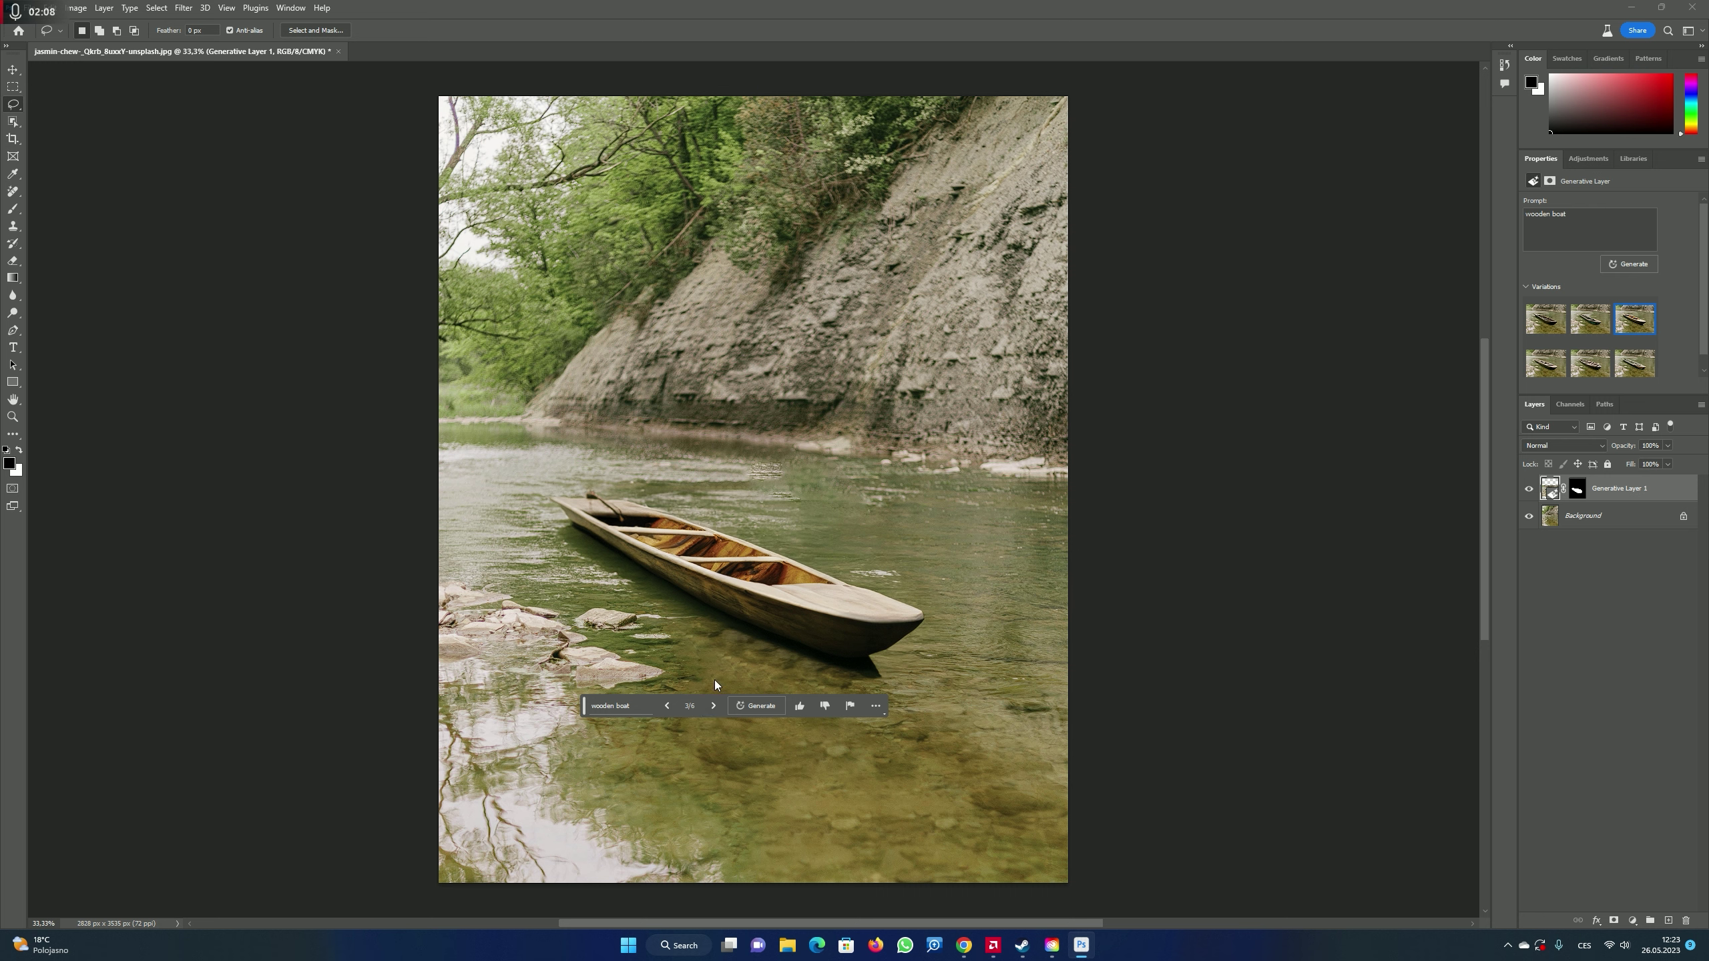
click(711, 706)
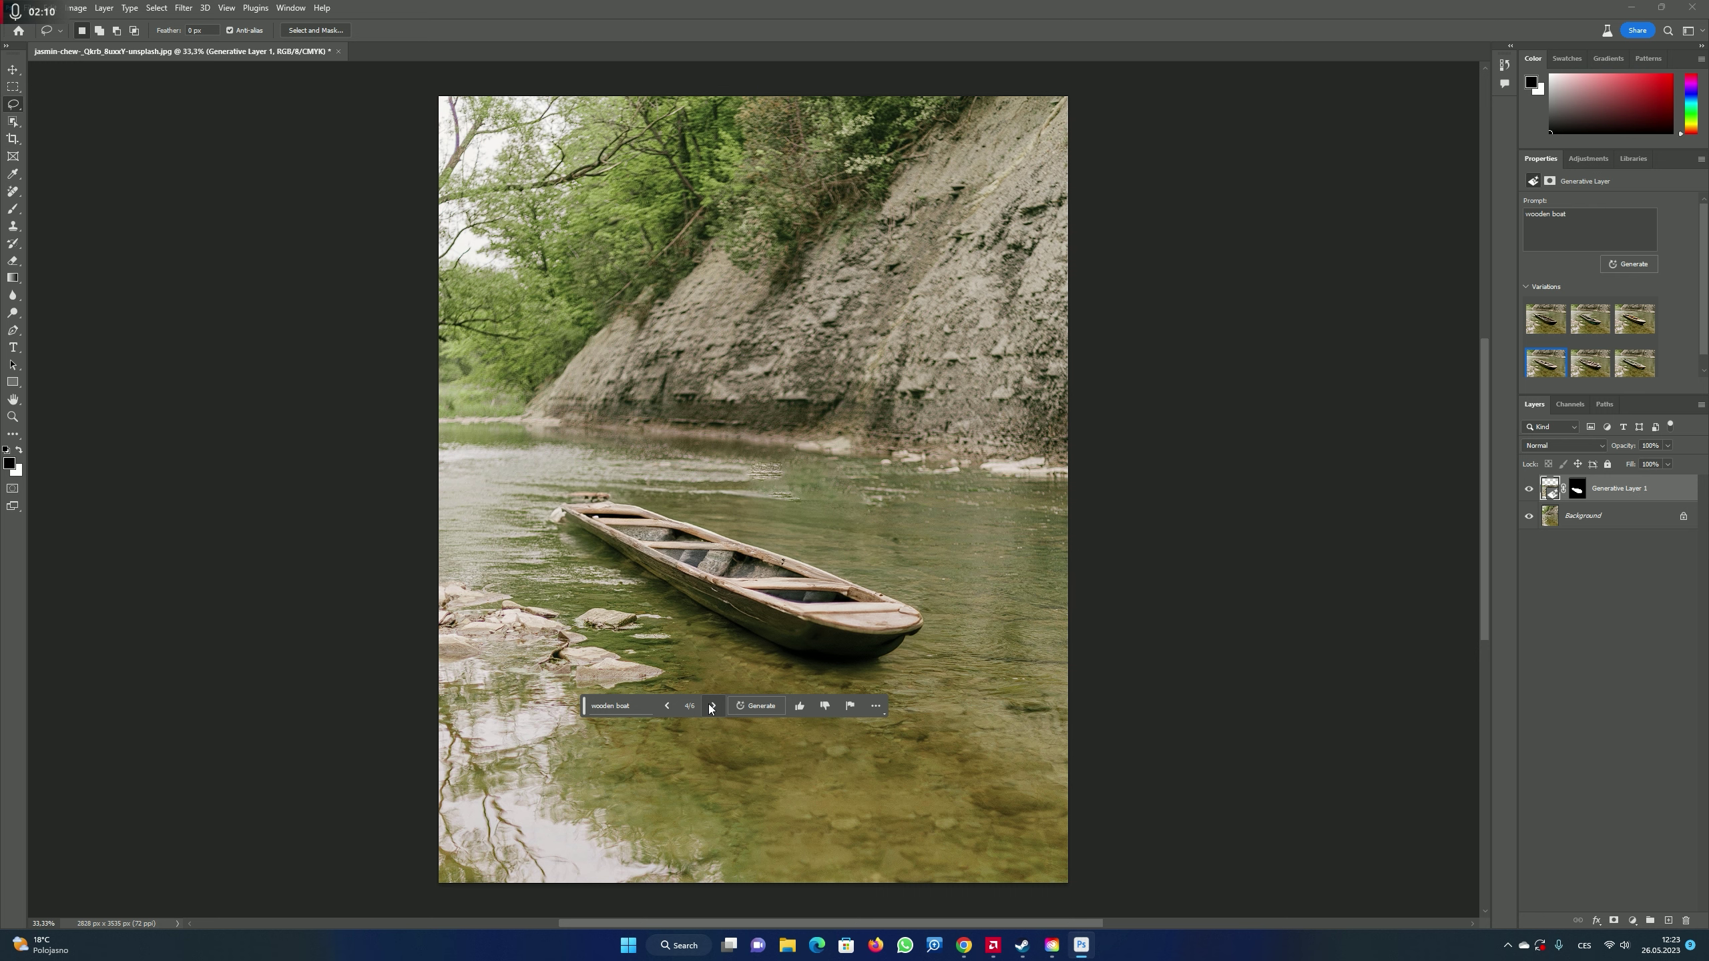
click(711, 707)
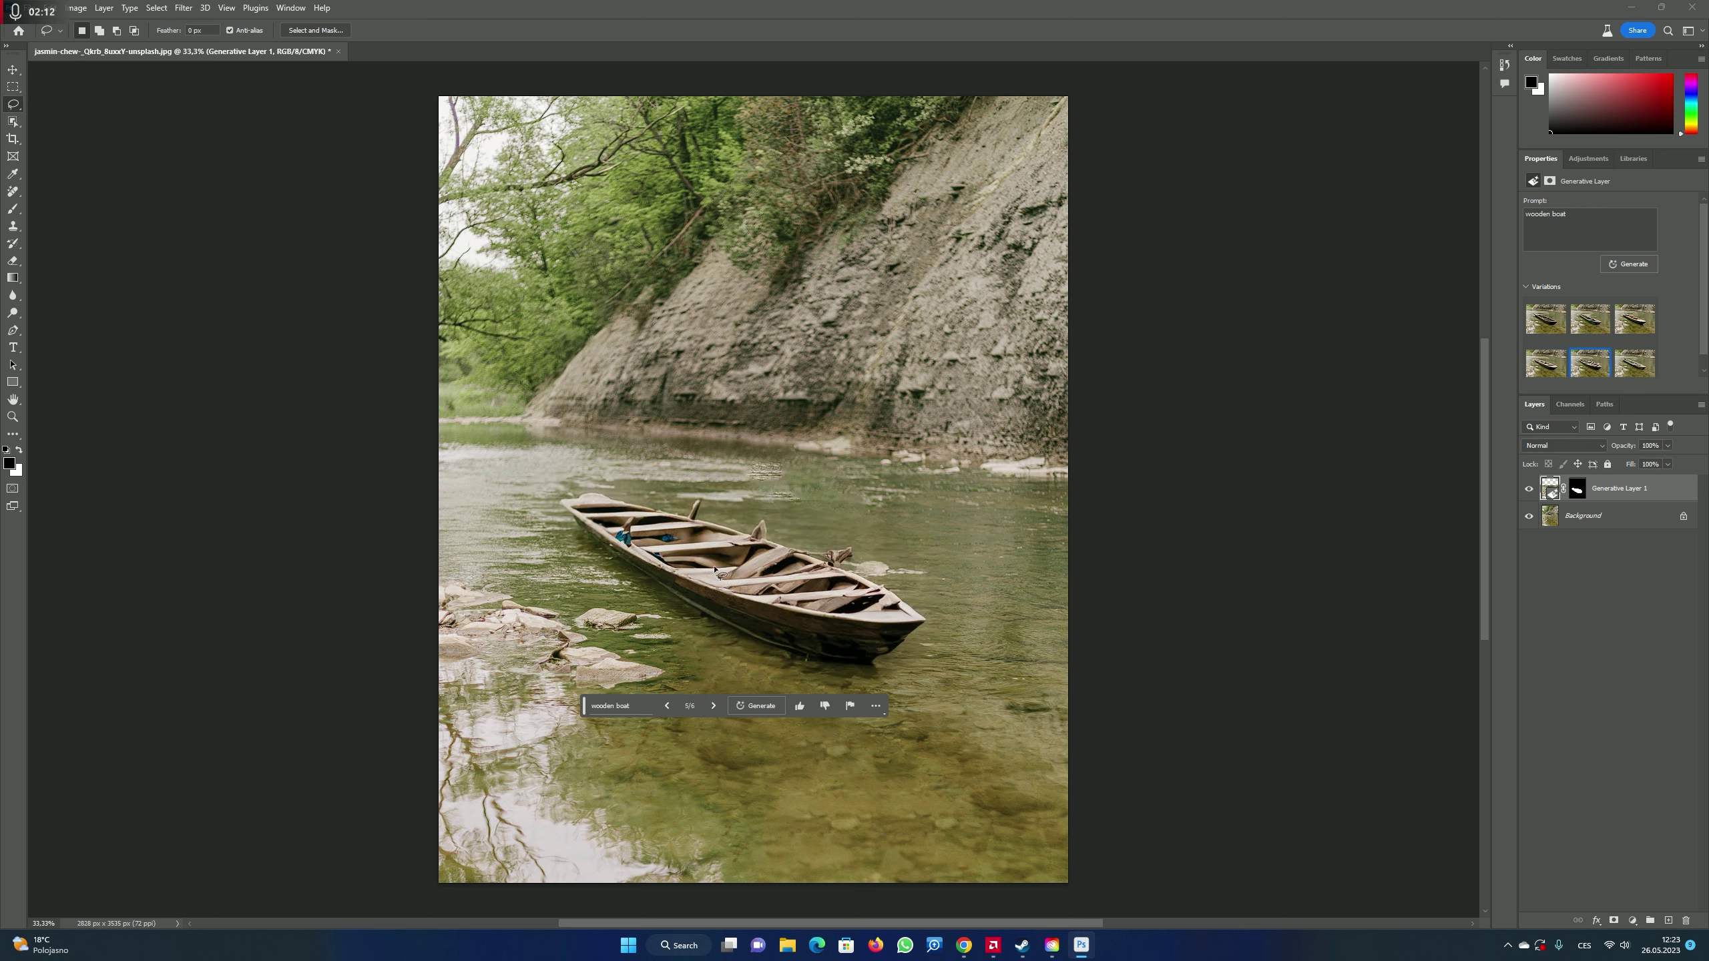
click(713, 707)
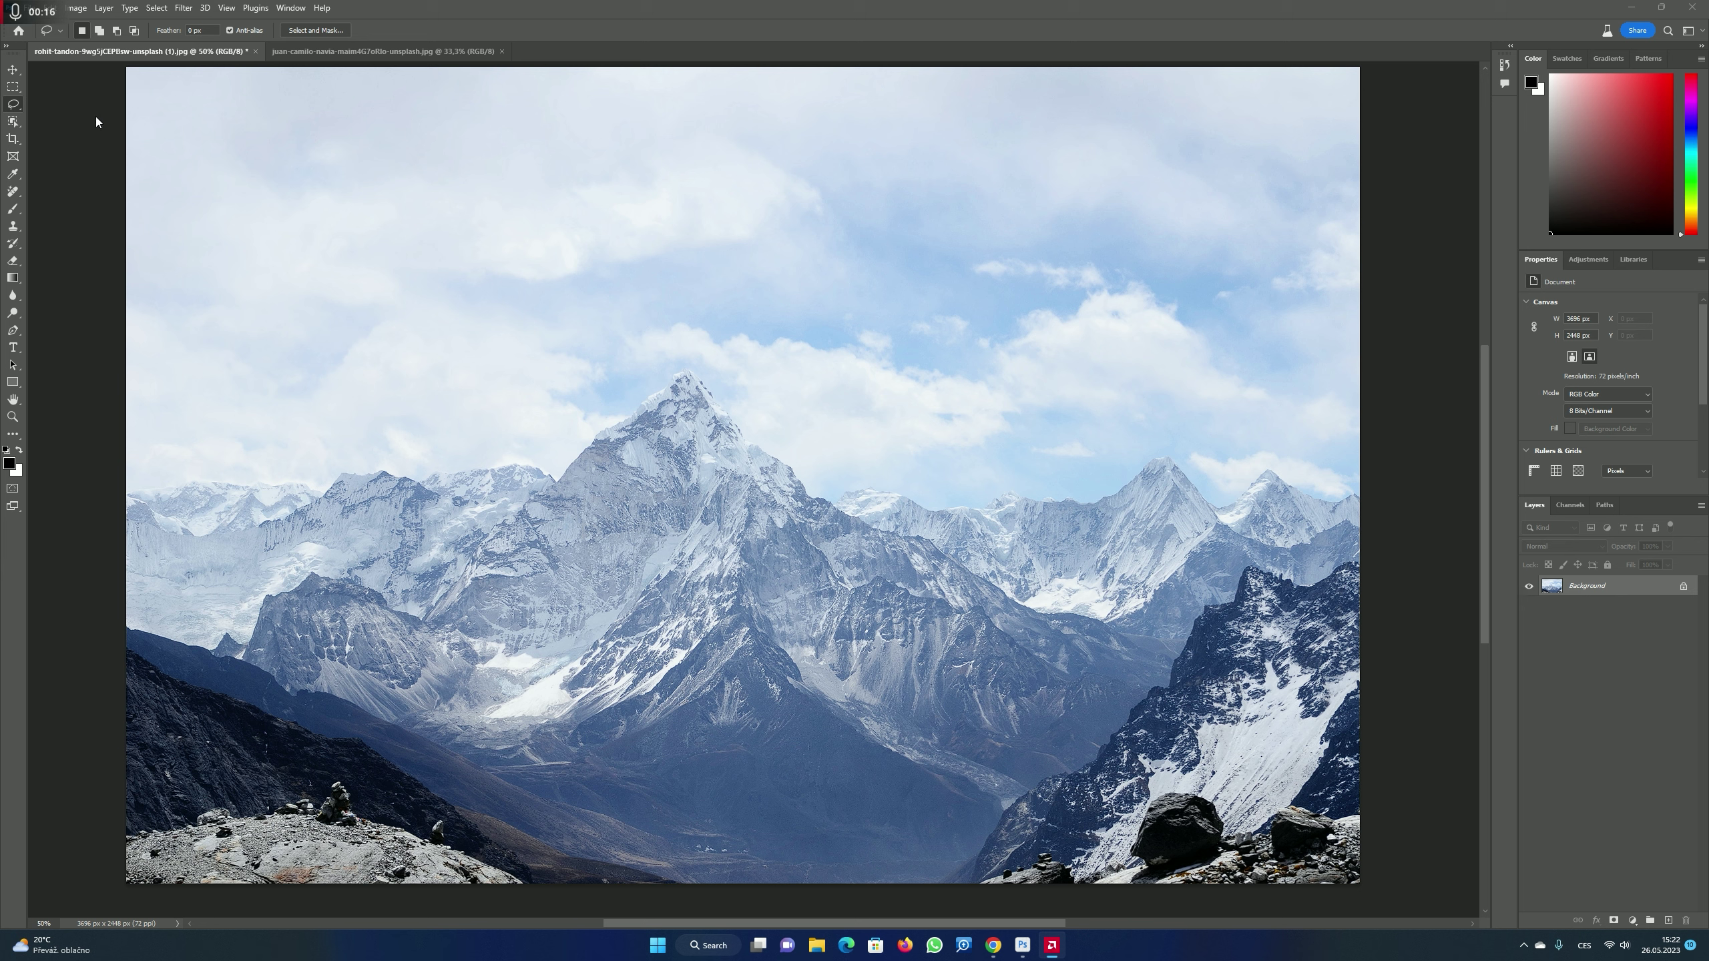
- Lasso a freehand selection around the dark rocks in the mountain photo's lower-right corner
click(1052, 463)
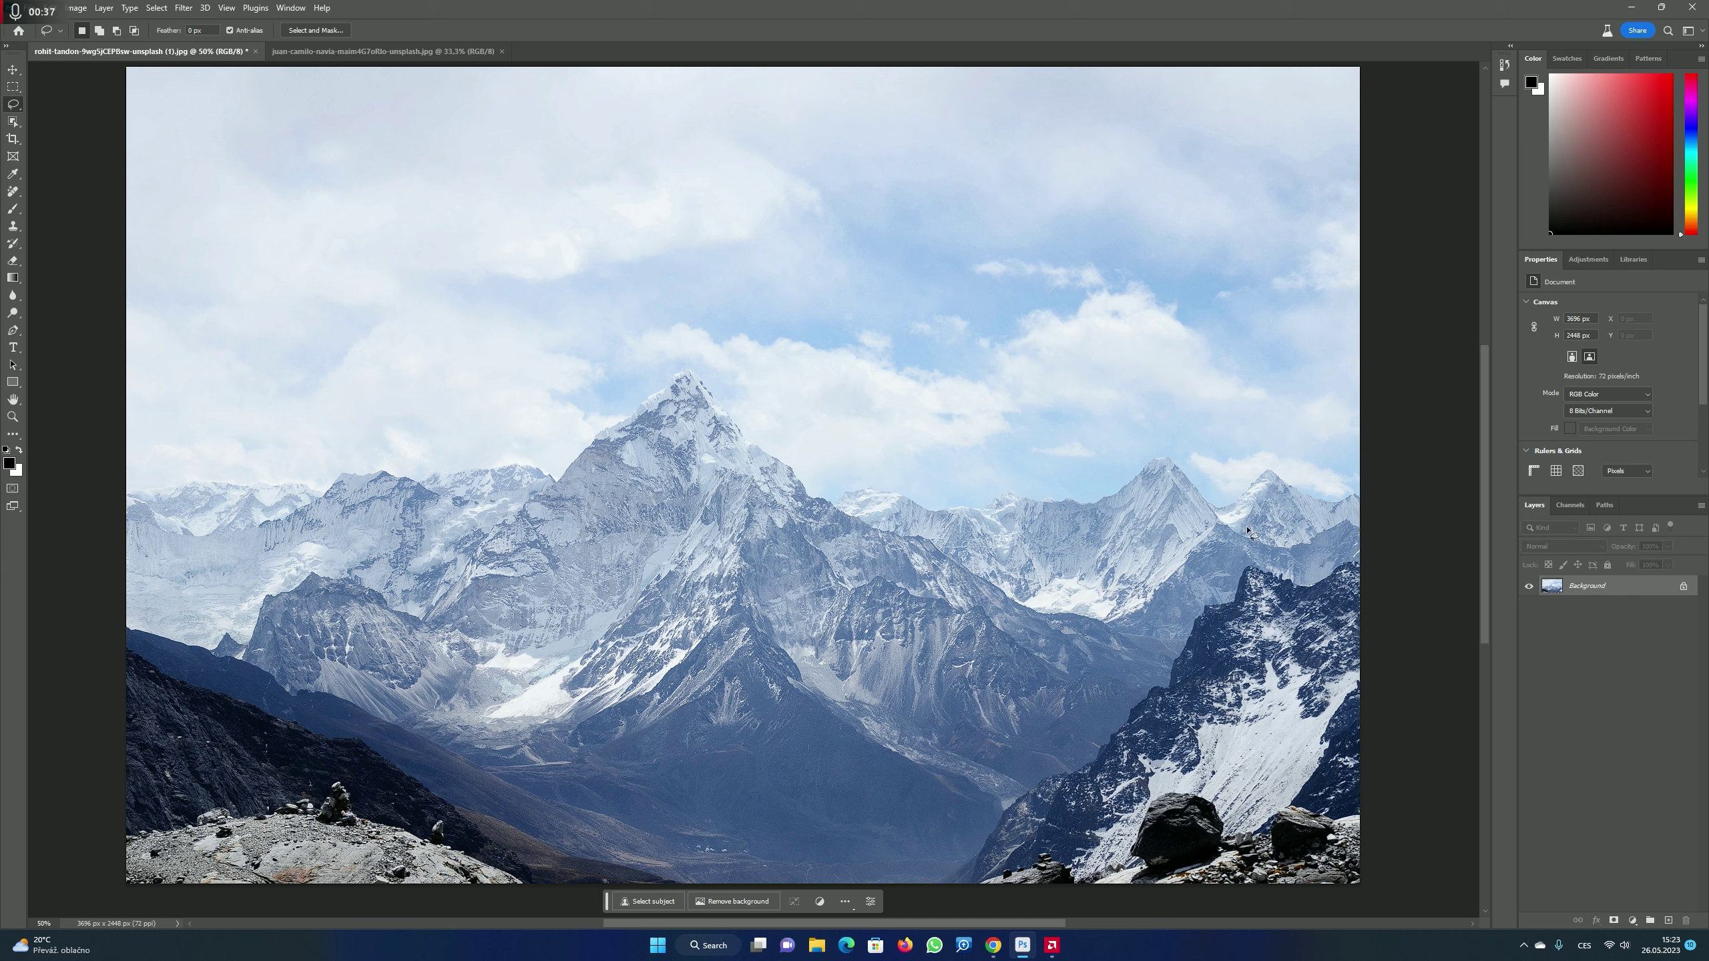
scroll(980, 847, down, 1)
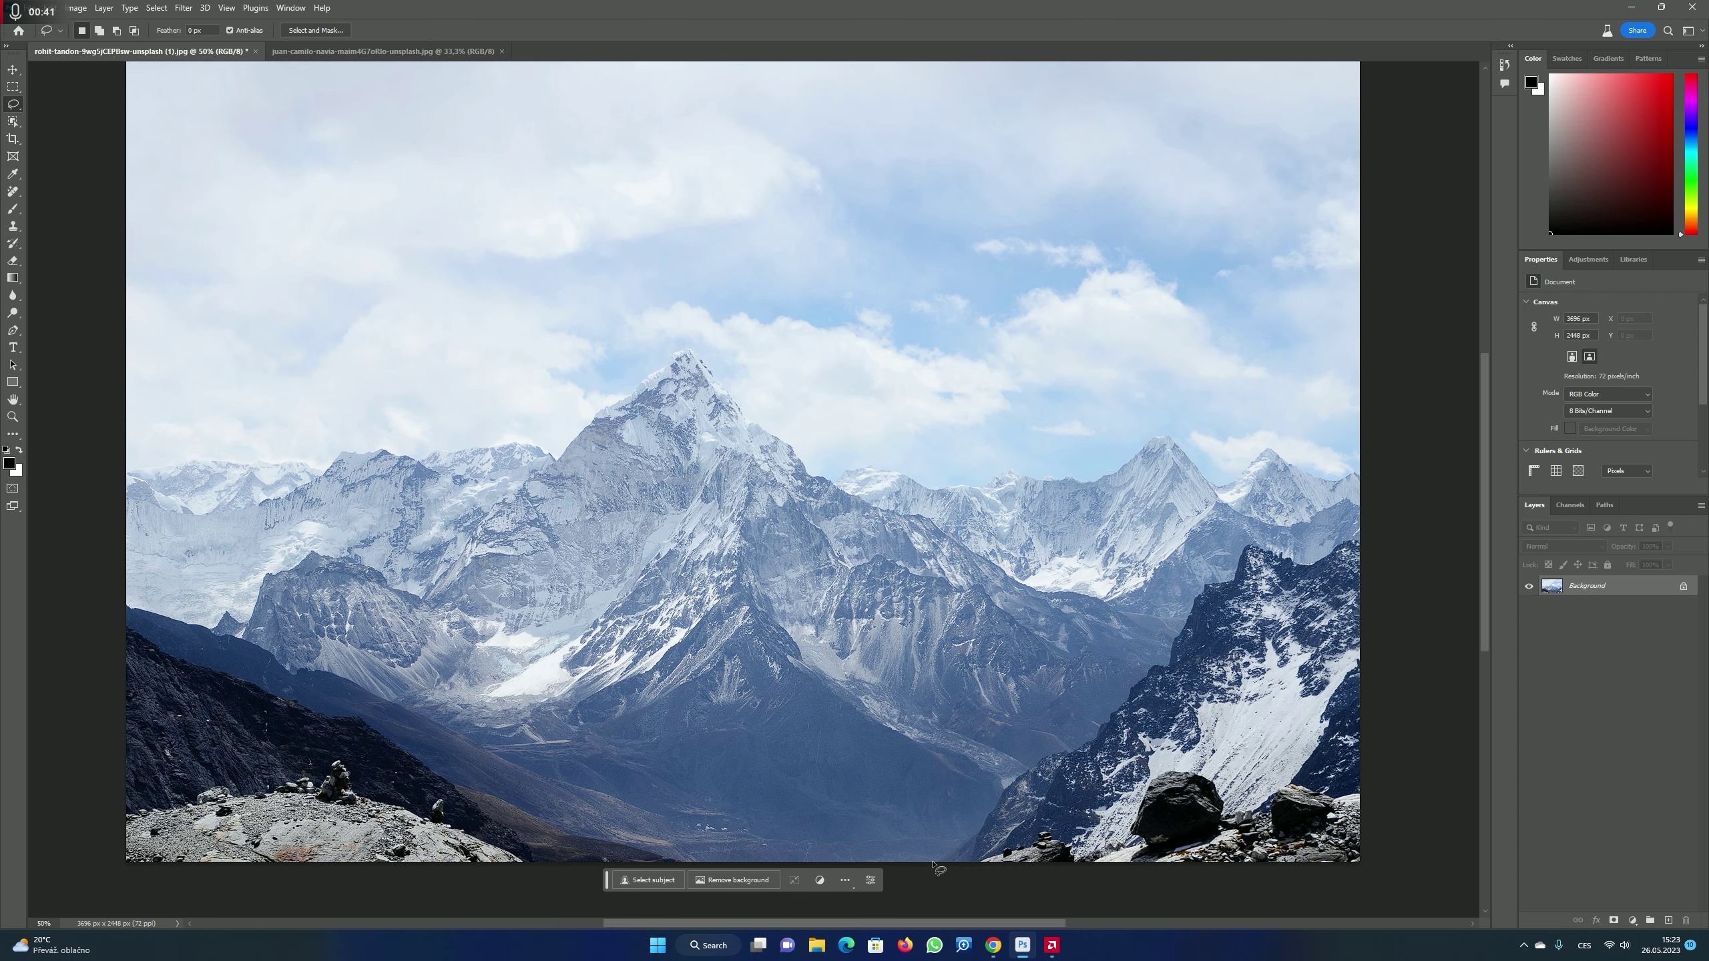
mouse_move(930, 863)
mouse_down()
mouse_move(1033, 755)
mouse_move(1089, 725)
mouse_move(1239, 544)
mouse_move(1389, 547)
mouse_move(1433, 817)
mouse_move(1404, 958)
mouse_move(930, 863)
mouse_up()
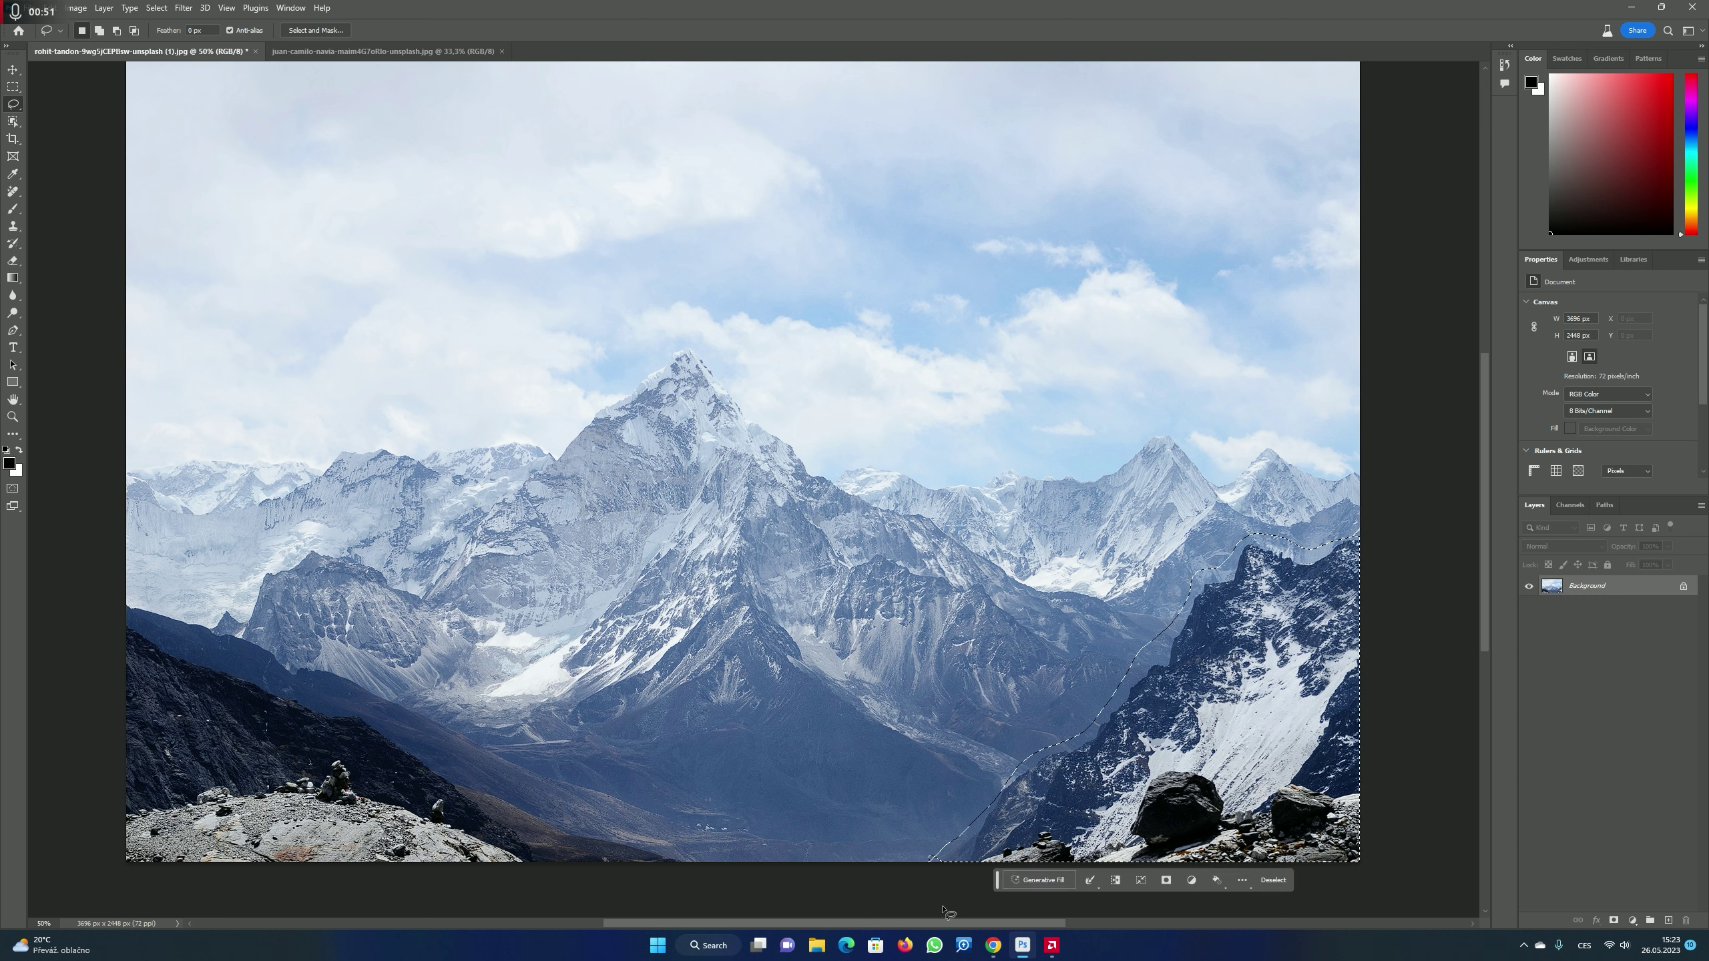
- Remove the lower-right rocks with an empty-prompt Generative Fill, keeping variation 3 of 3
click(1016, 878)
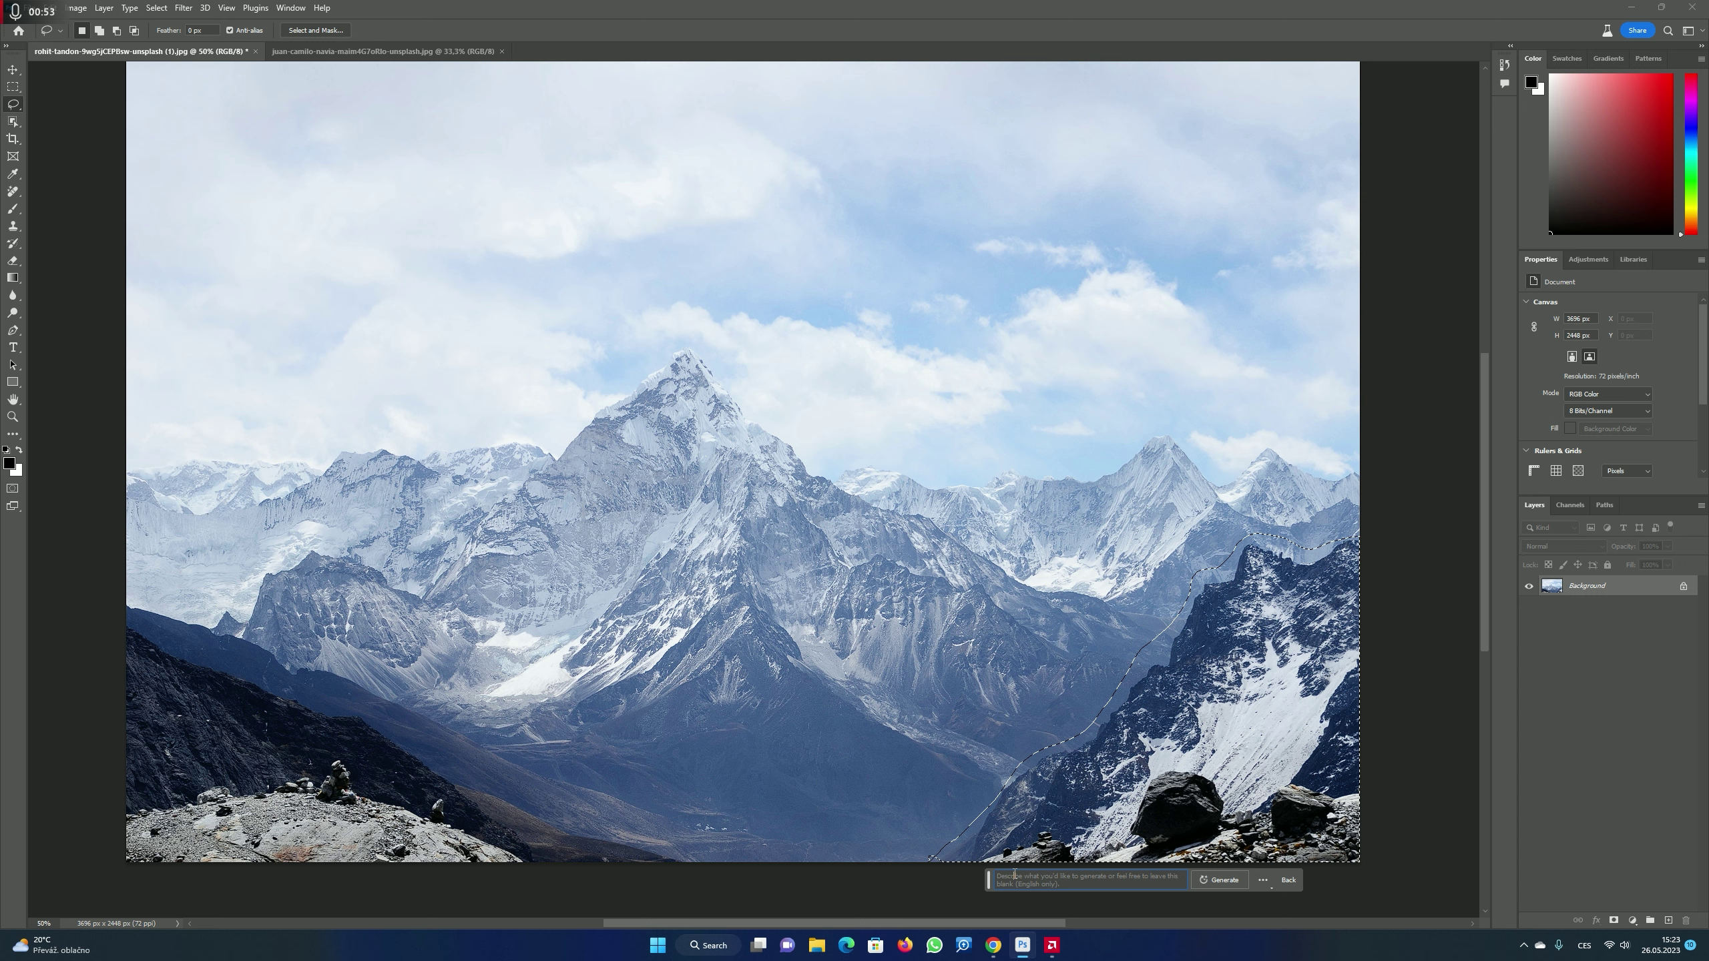
key(Return)
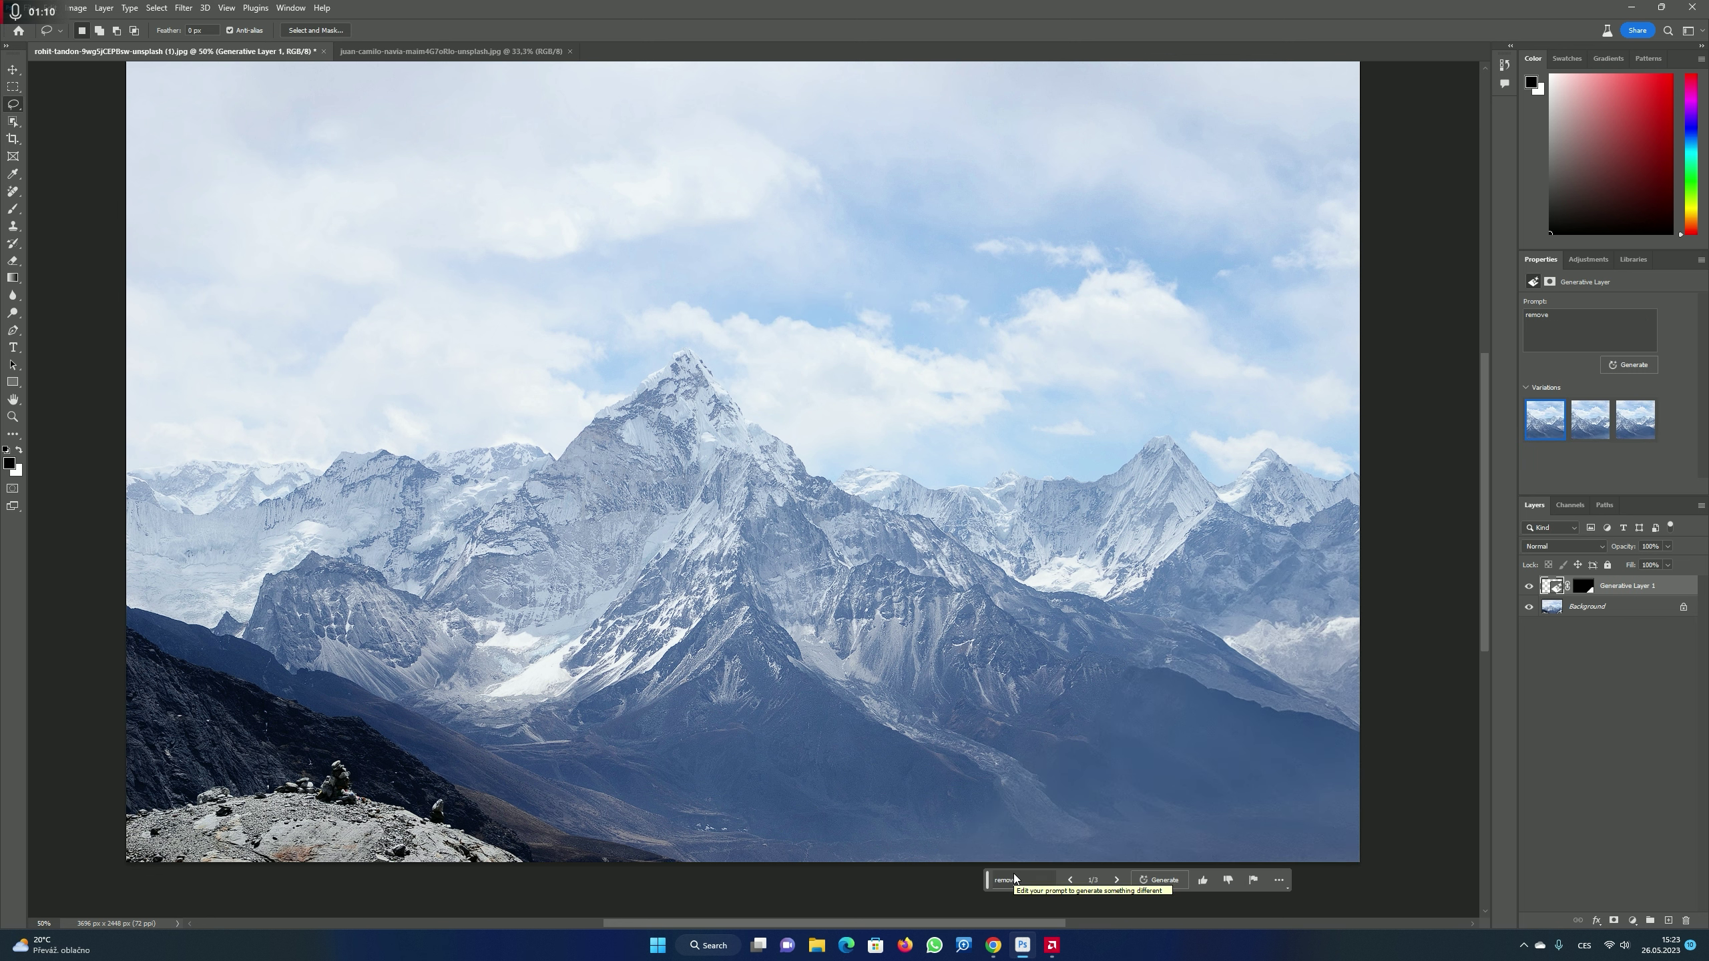
click(1116, 880)
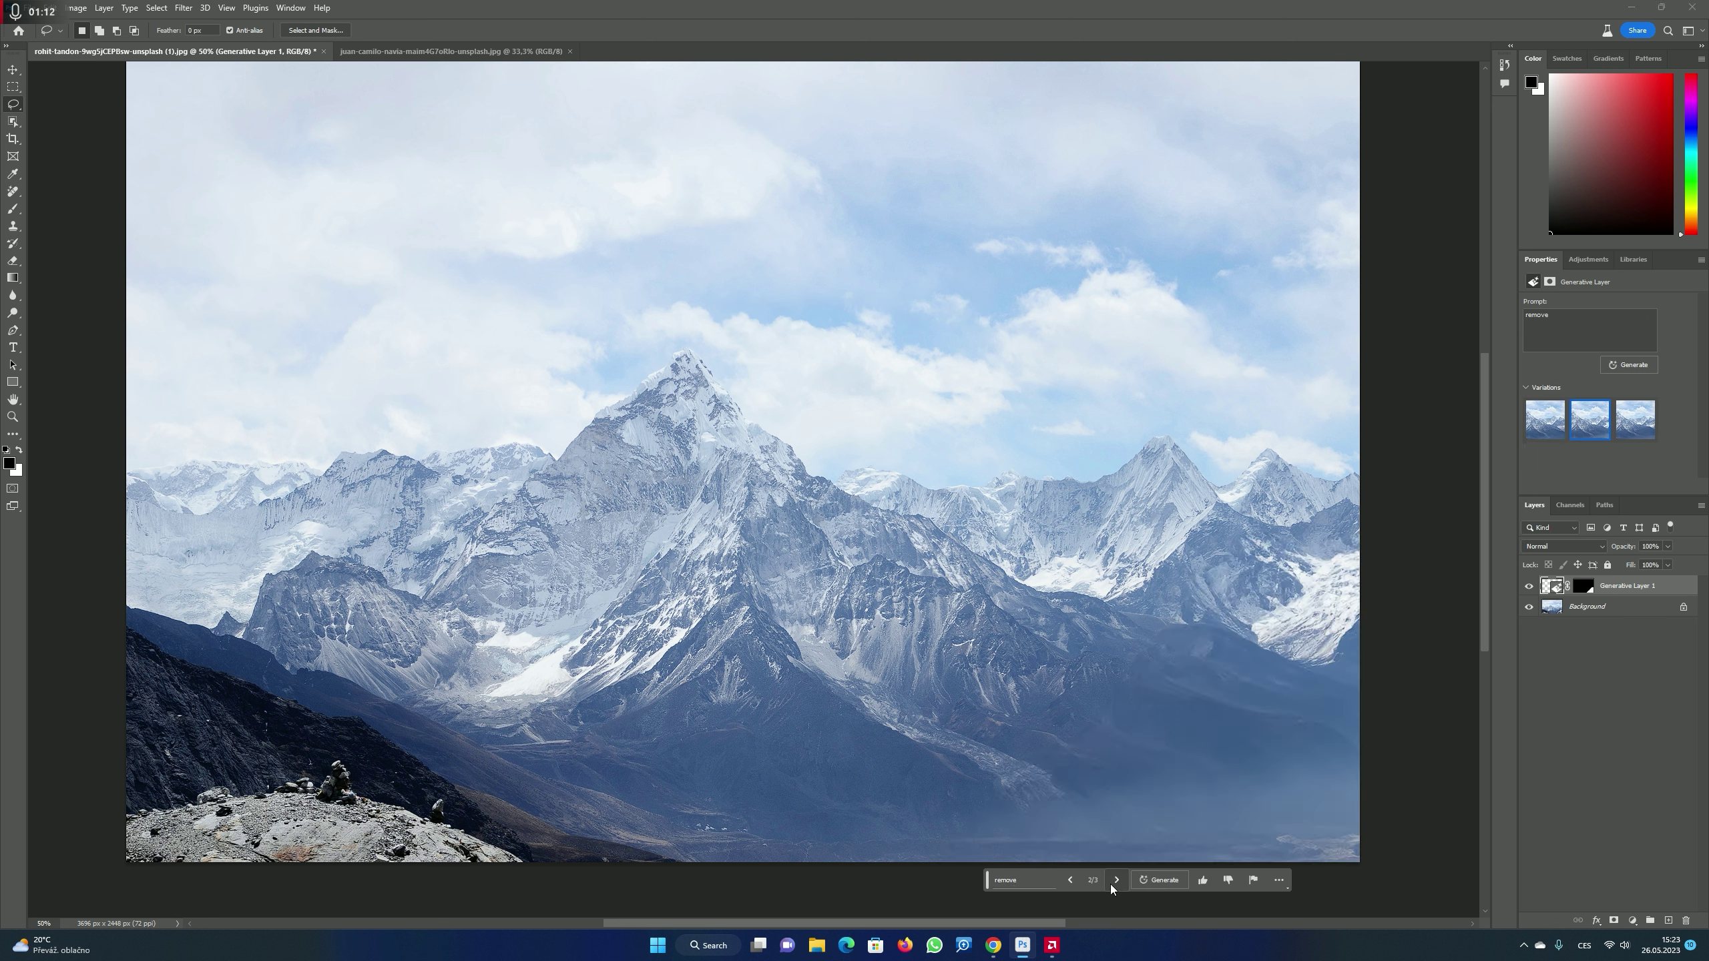
click(1114, 882)
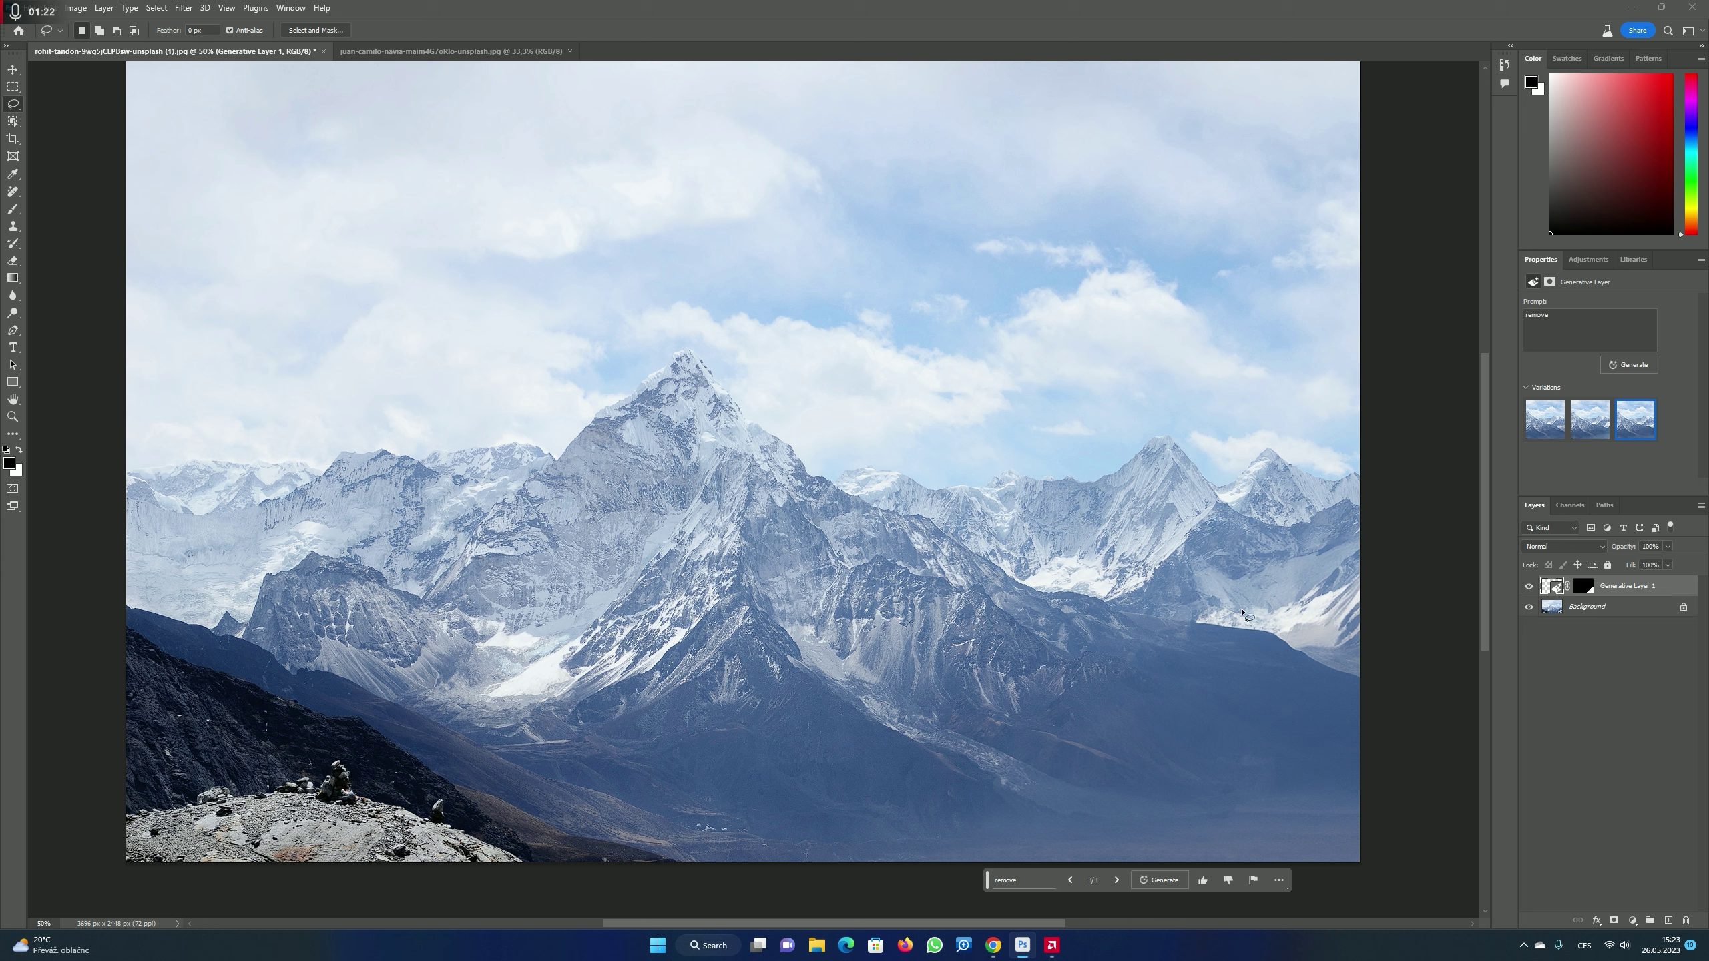
click(1019, 880)
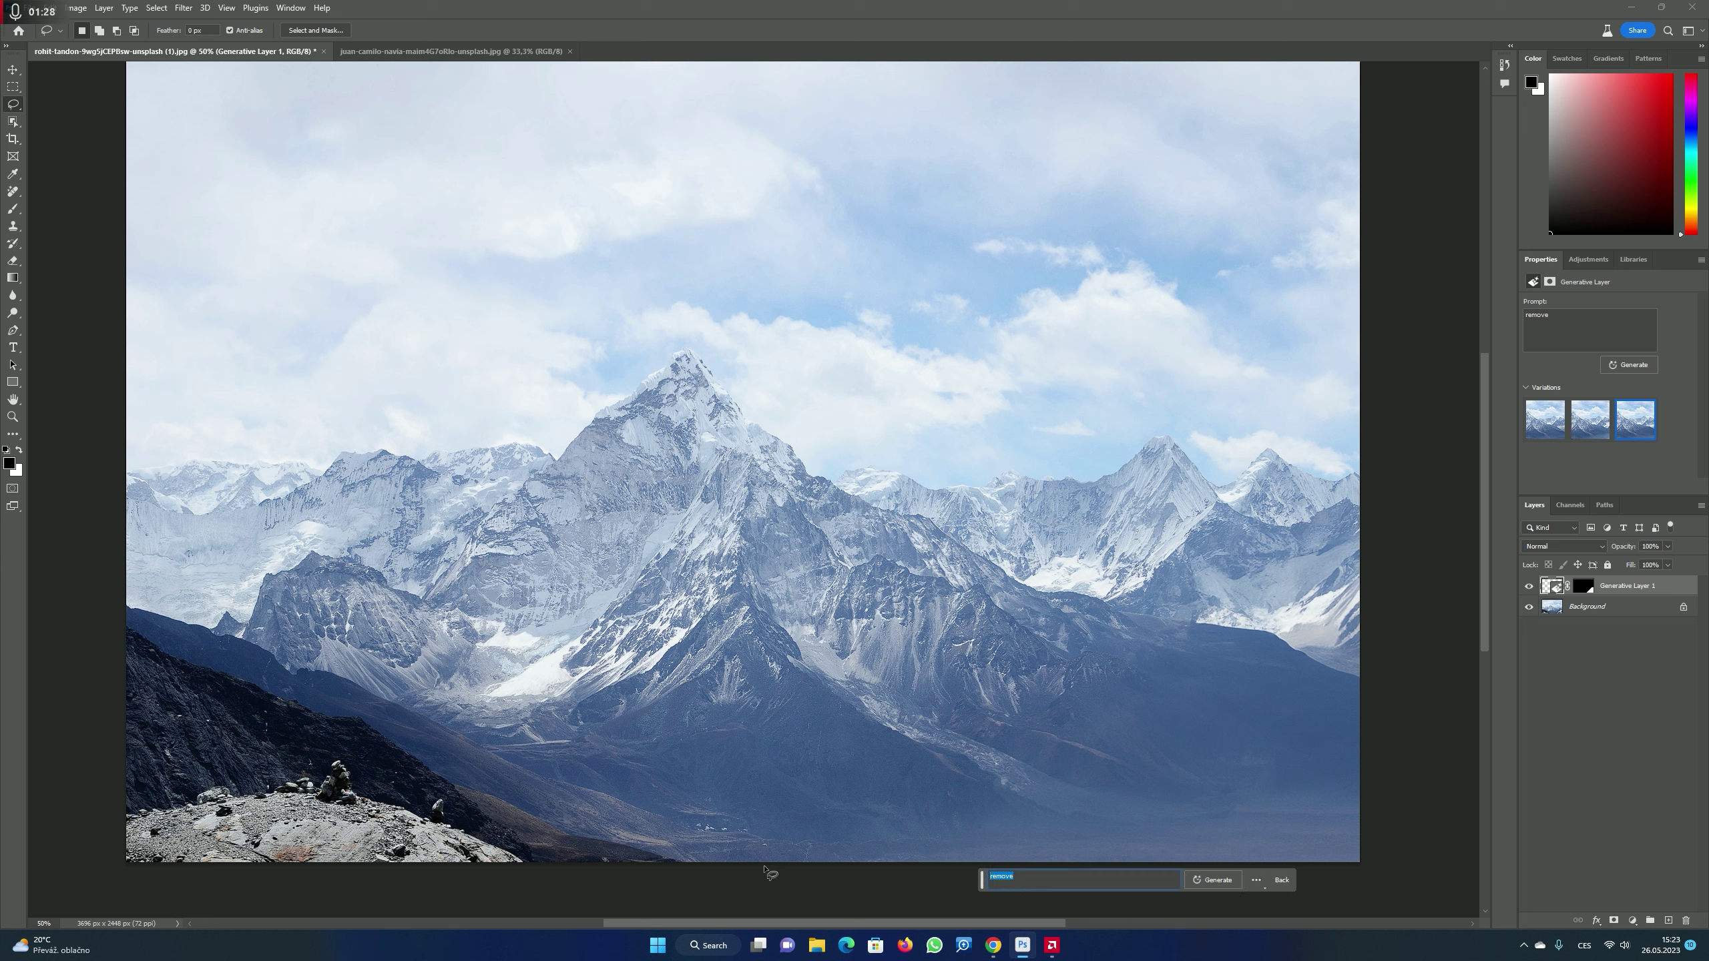
- Generate 'snowy european castle' in the lower-right selection and keep the third variation
text(snowy european castl)
key(Return)
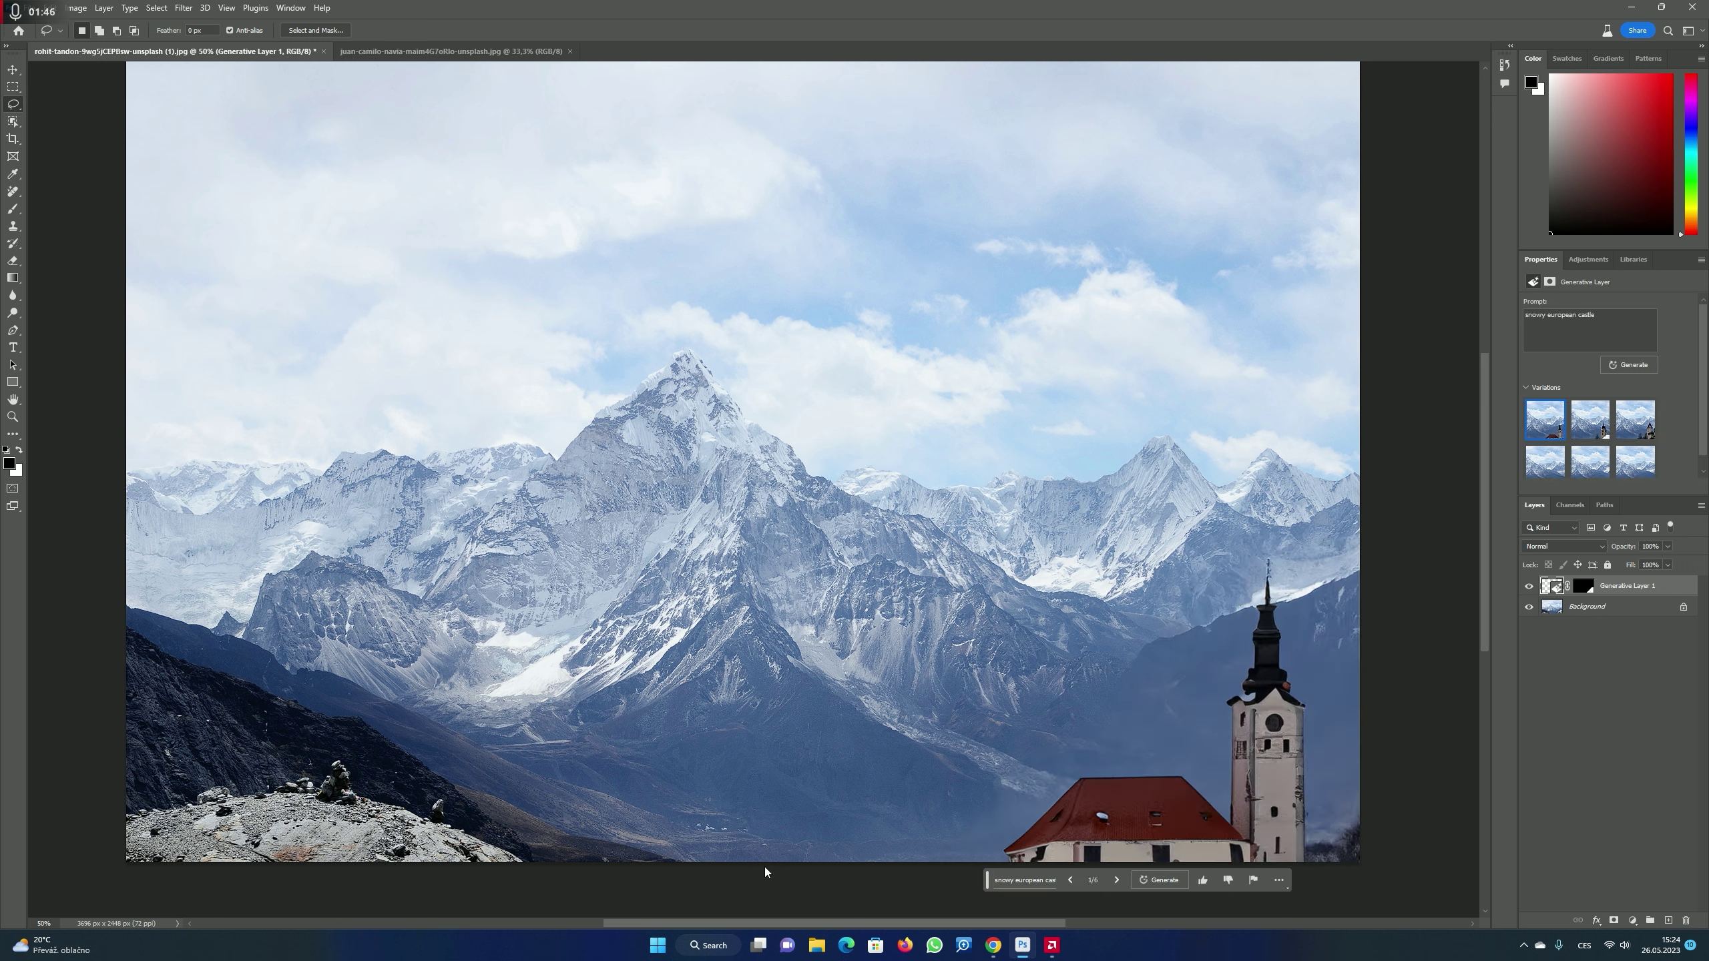
click(1117, 880)
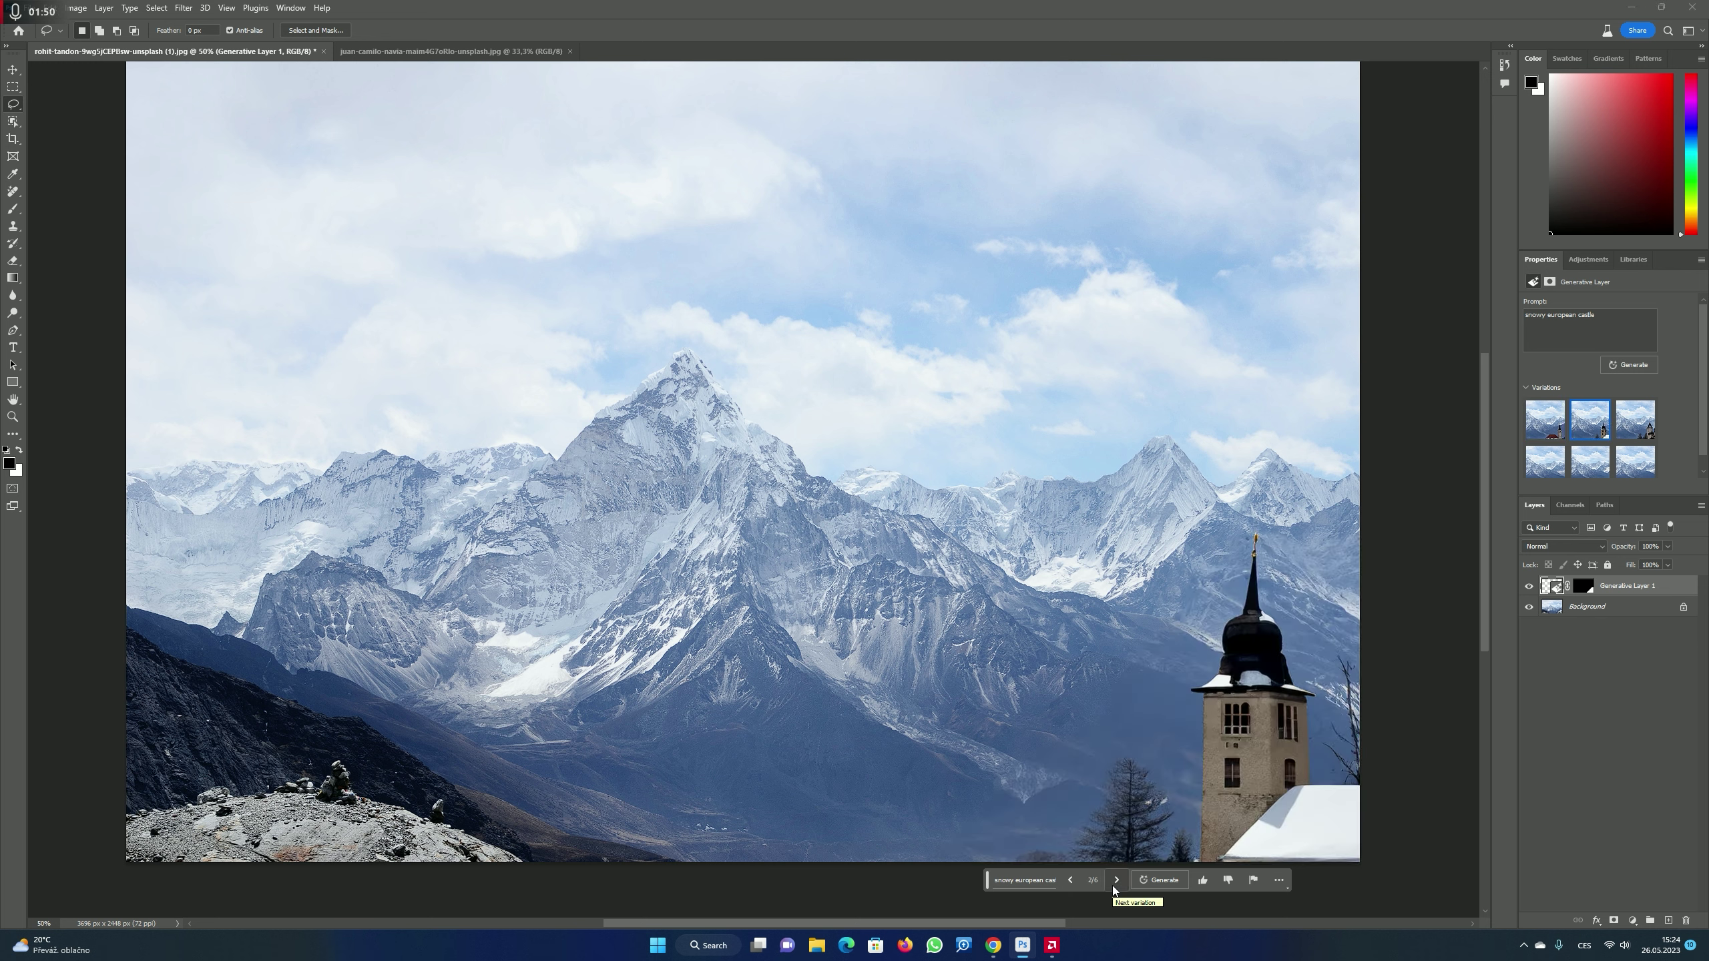
click(1115, 881)
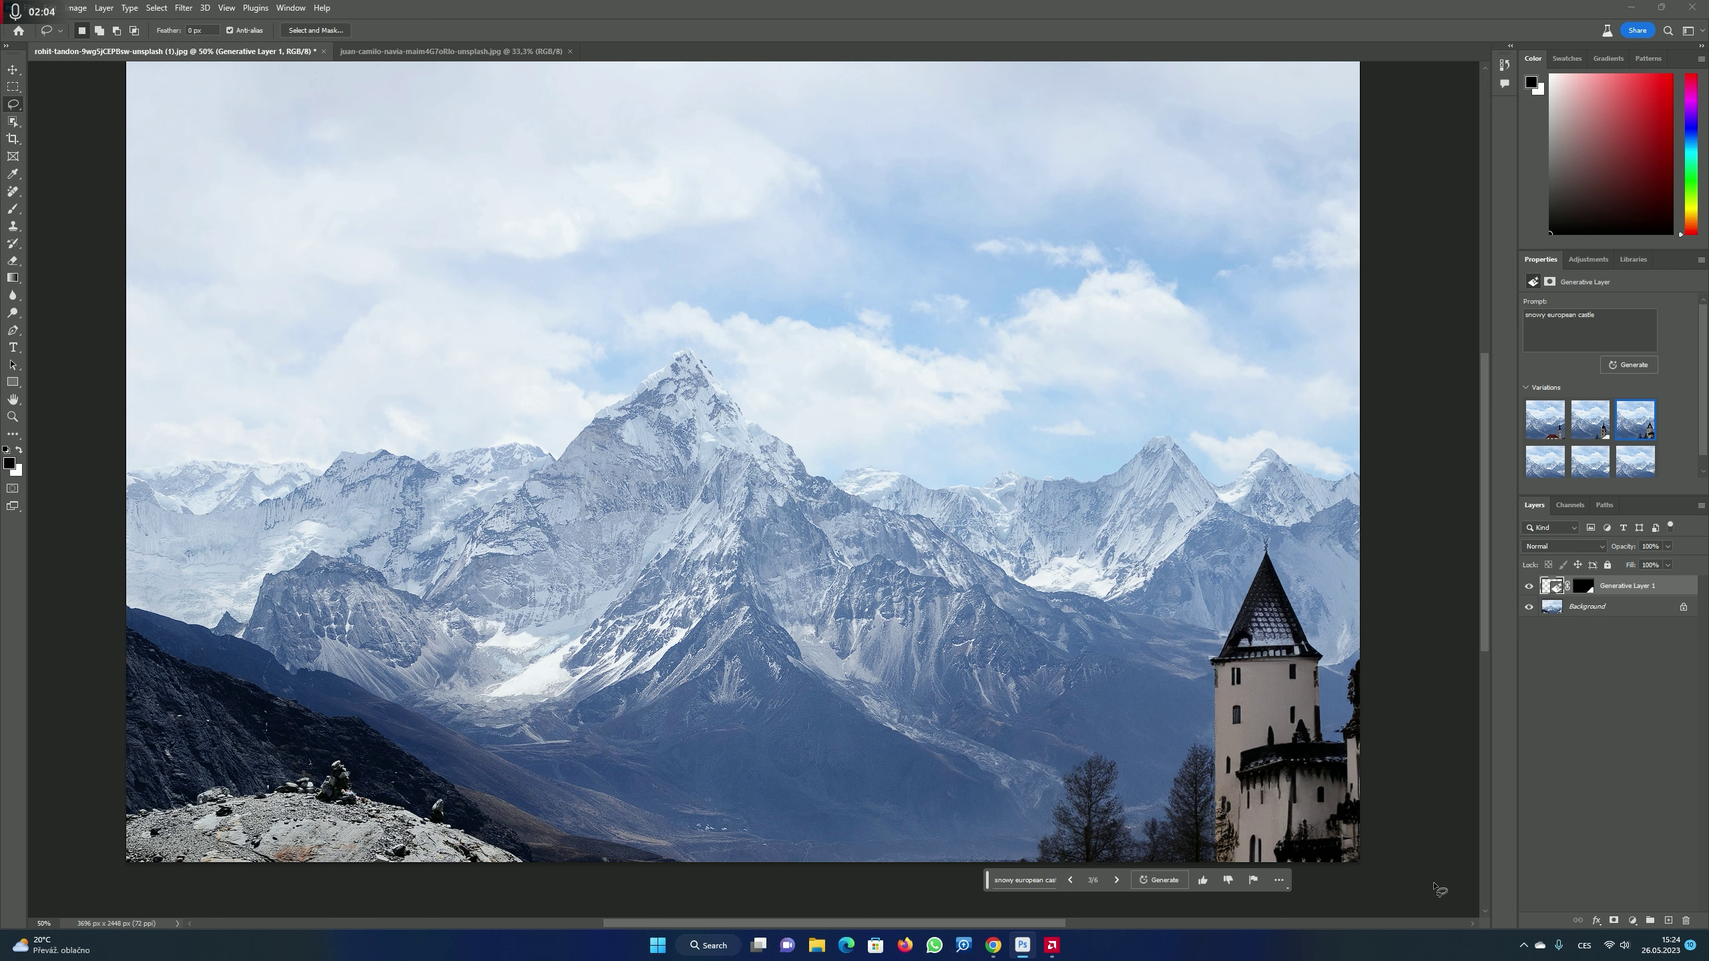
click(1040, 655)
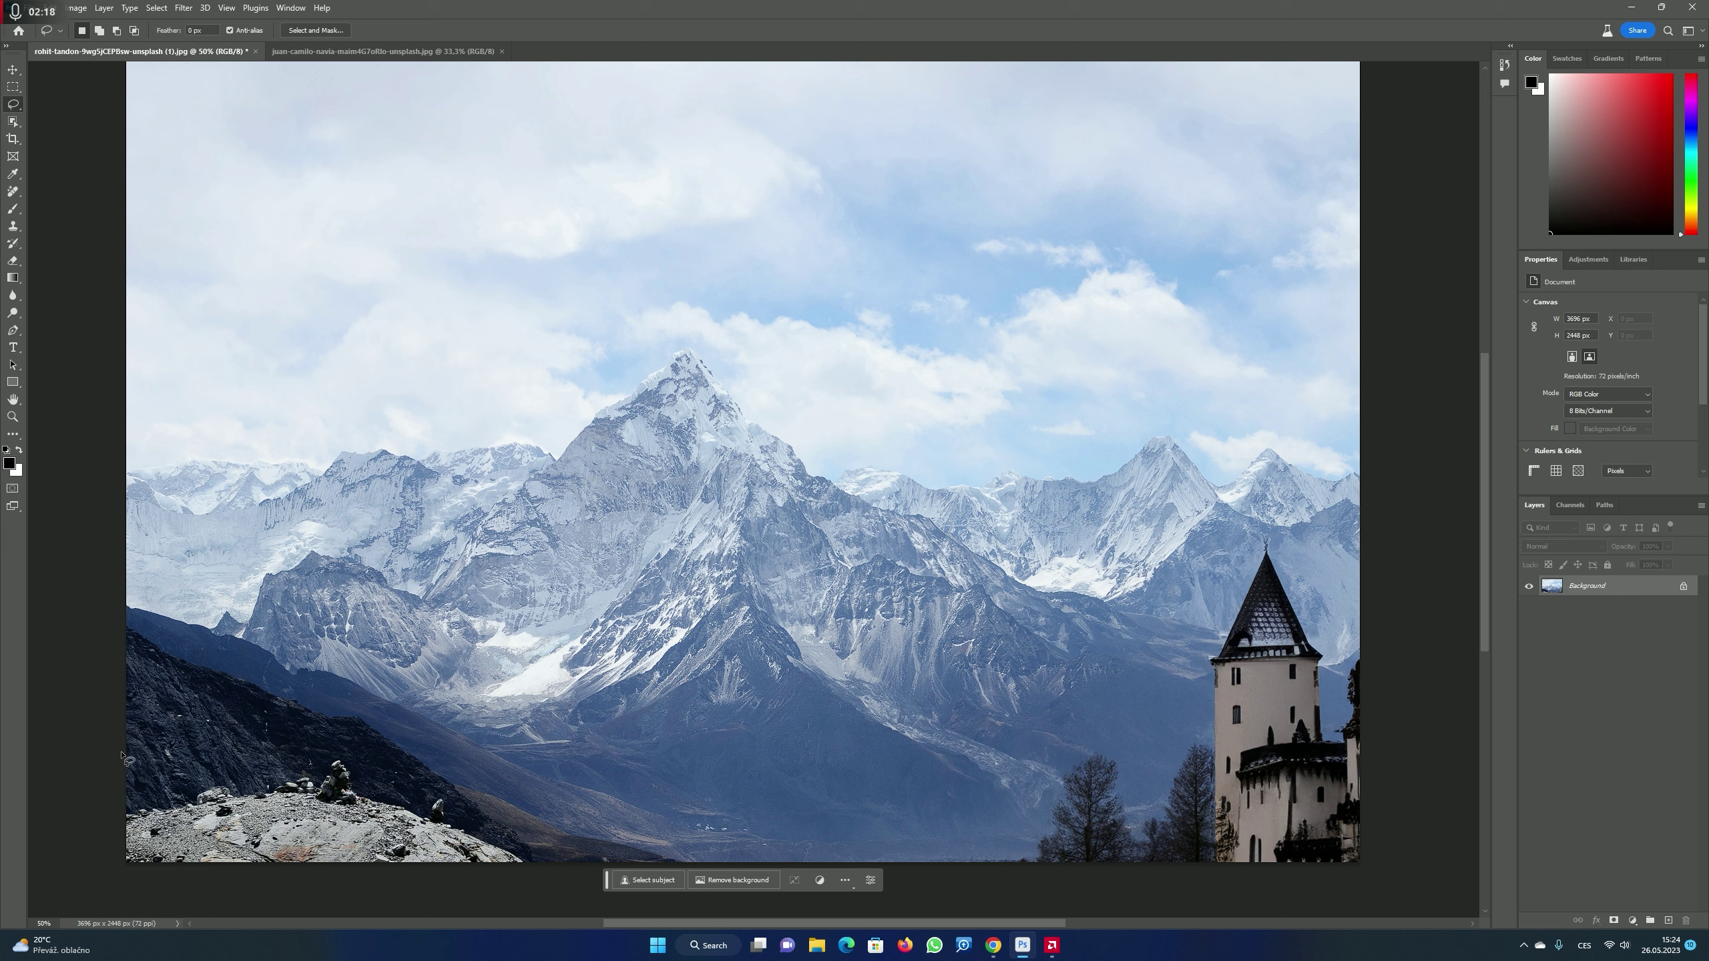
- Lasso the lower-left rocks and generate 'group of hikers observing mountains' there
mouse_move(126, 744)
mouse_down()
mouse_move(314, 771)
mouse_move(353, 797)
mouse_move(370, 866)
mouse_move(145, 863)
mouse_move(121, 823)
mouse_move(127, 744)
mouse_up()
click(162, 880)
text(grou)
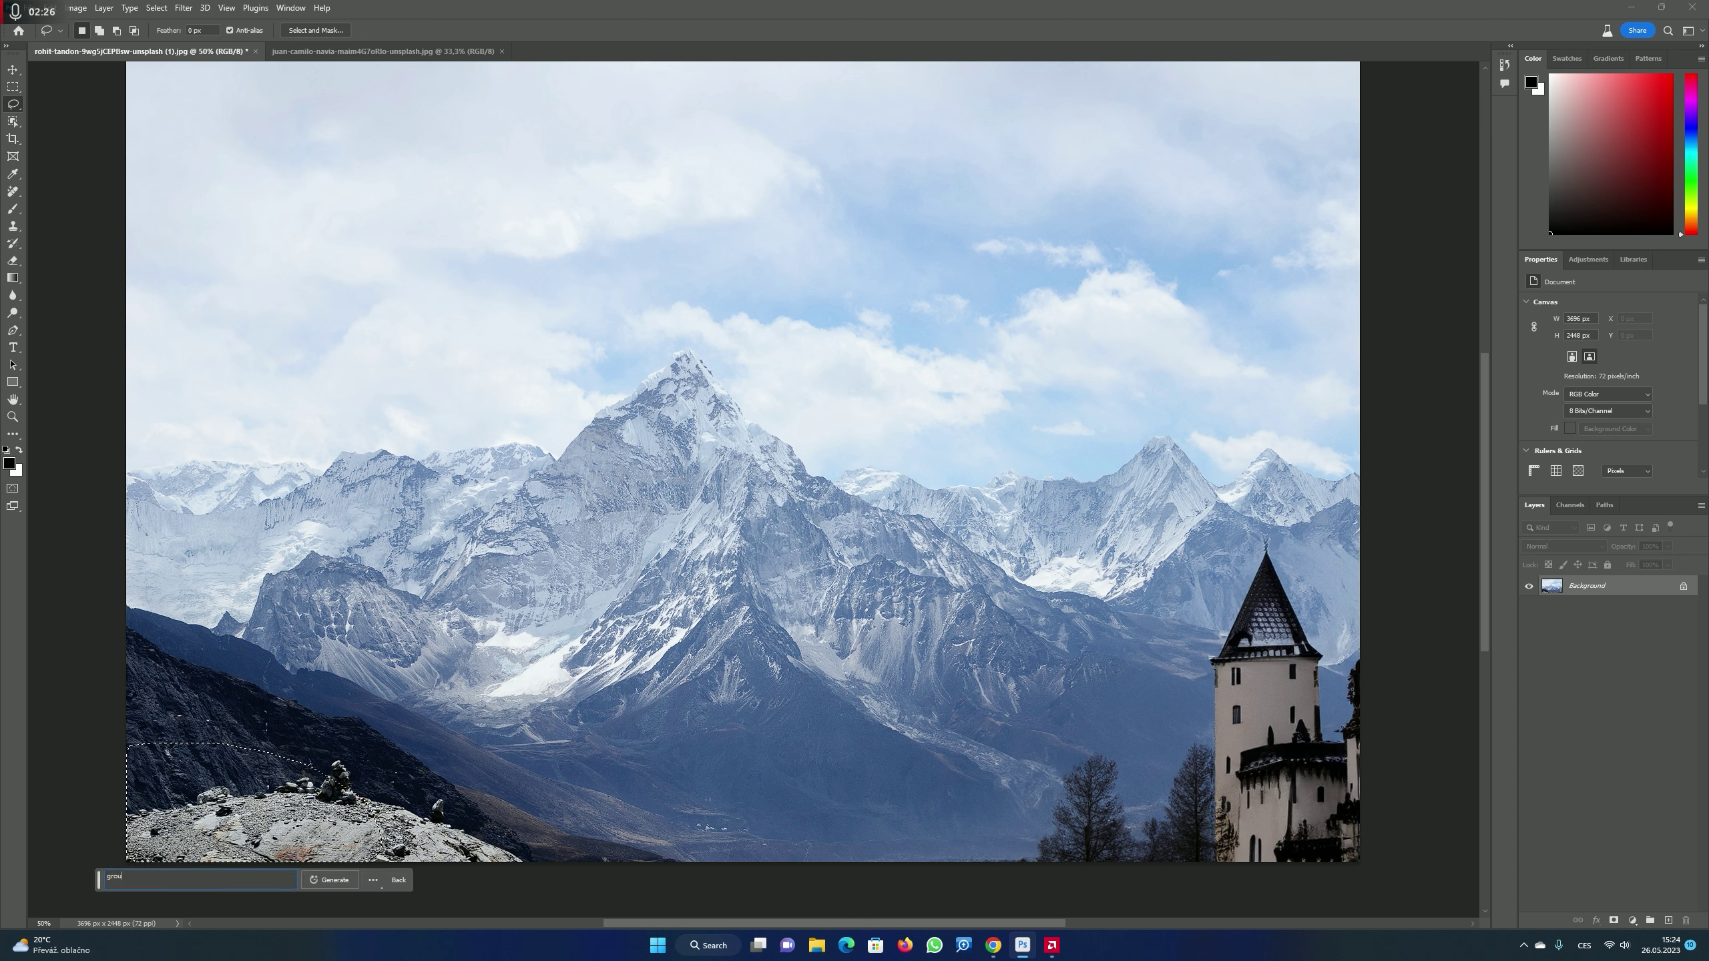
text(p of hikers observing)
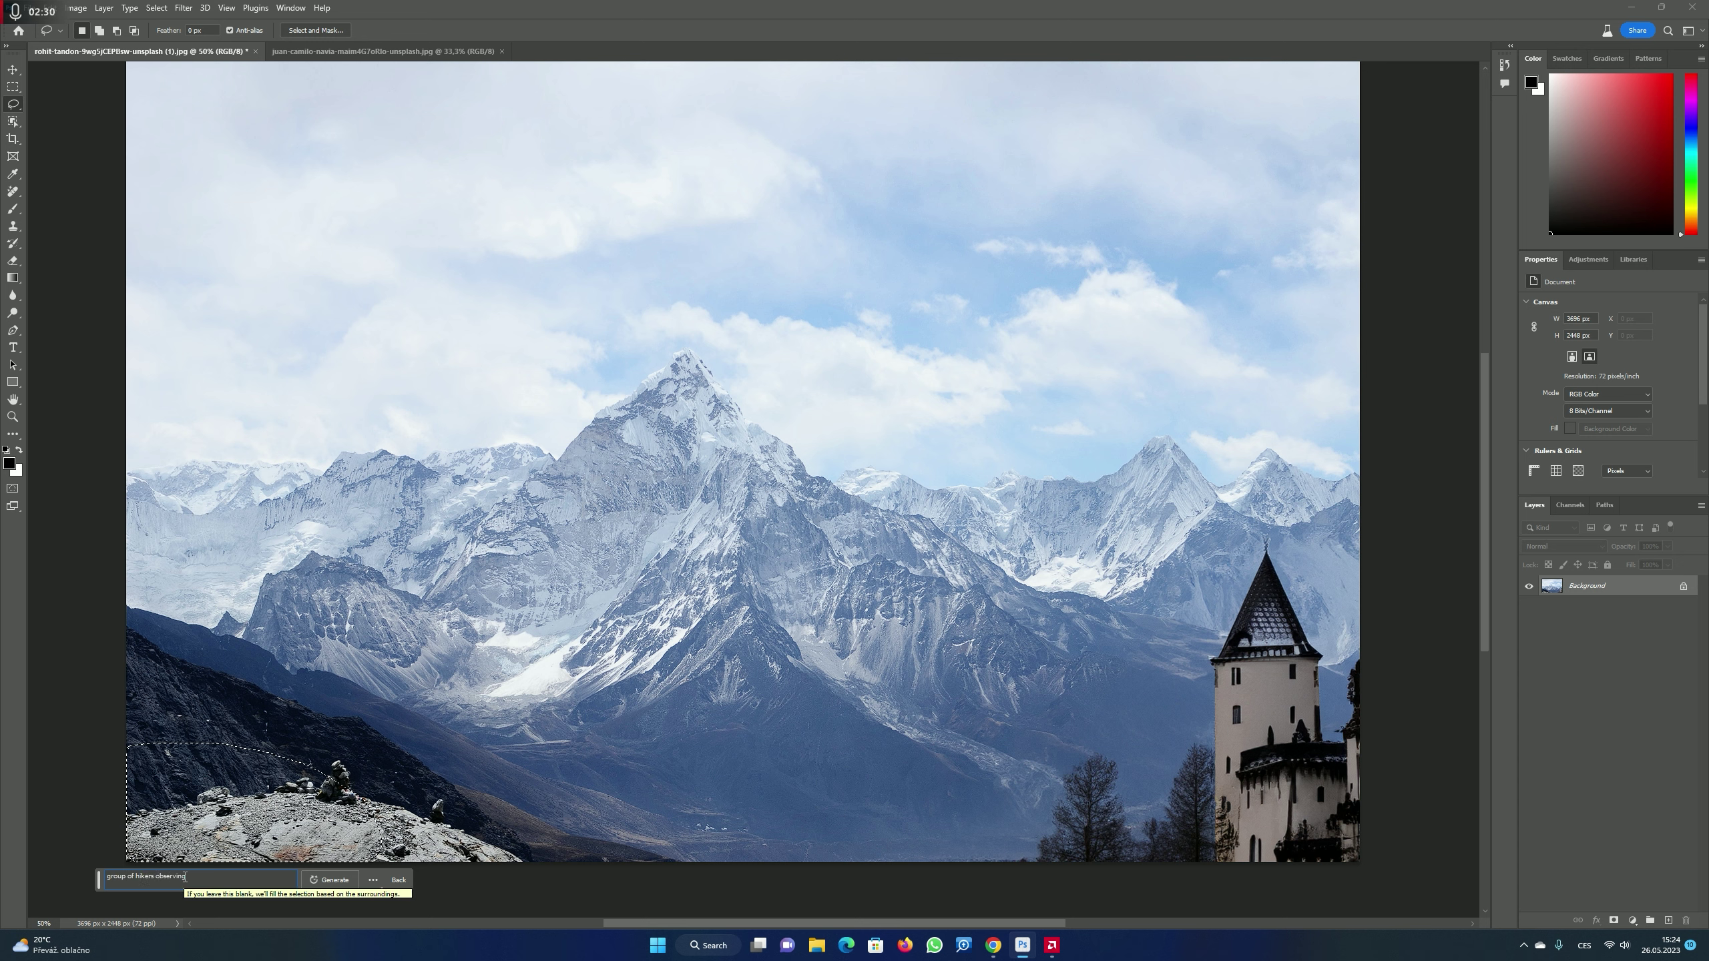
text( mountain)
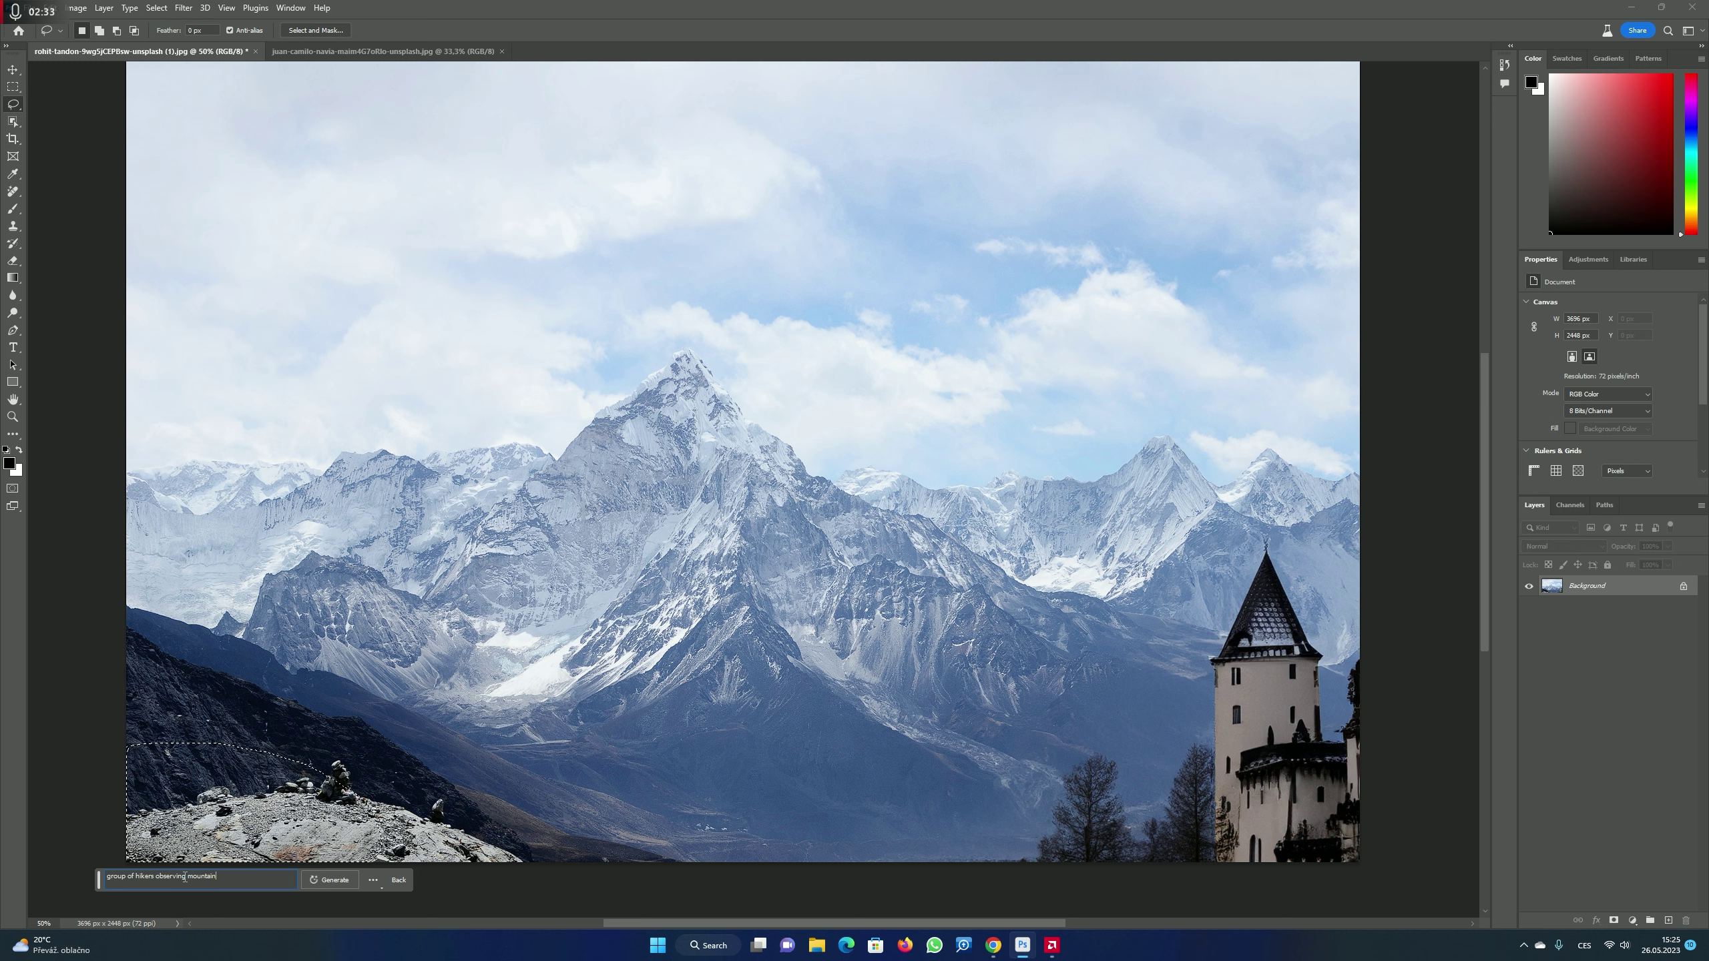
key(Return)
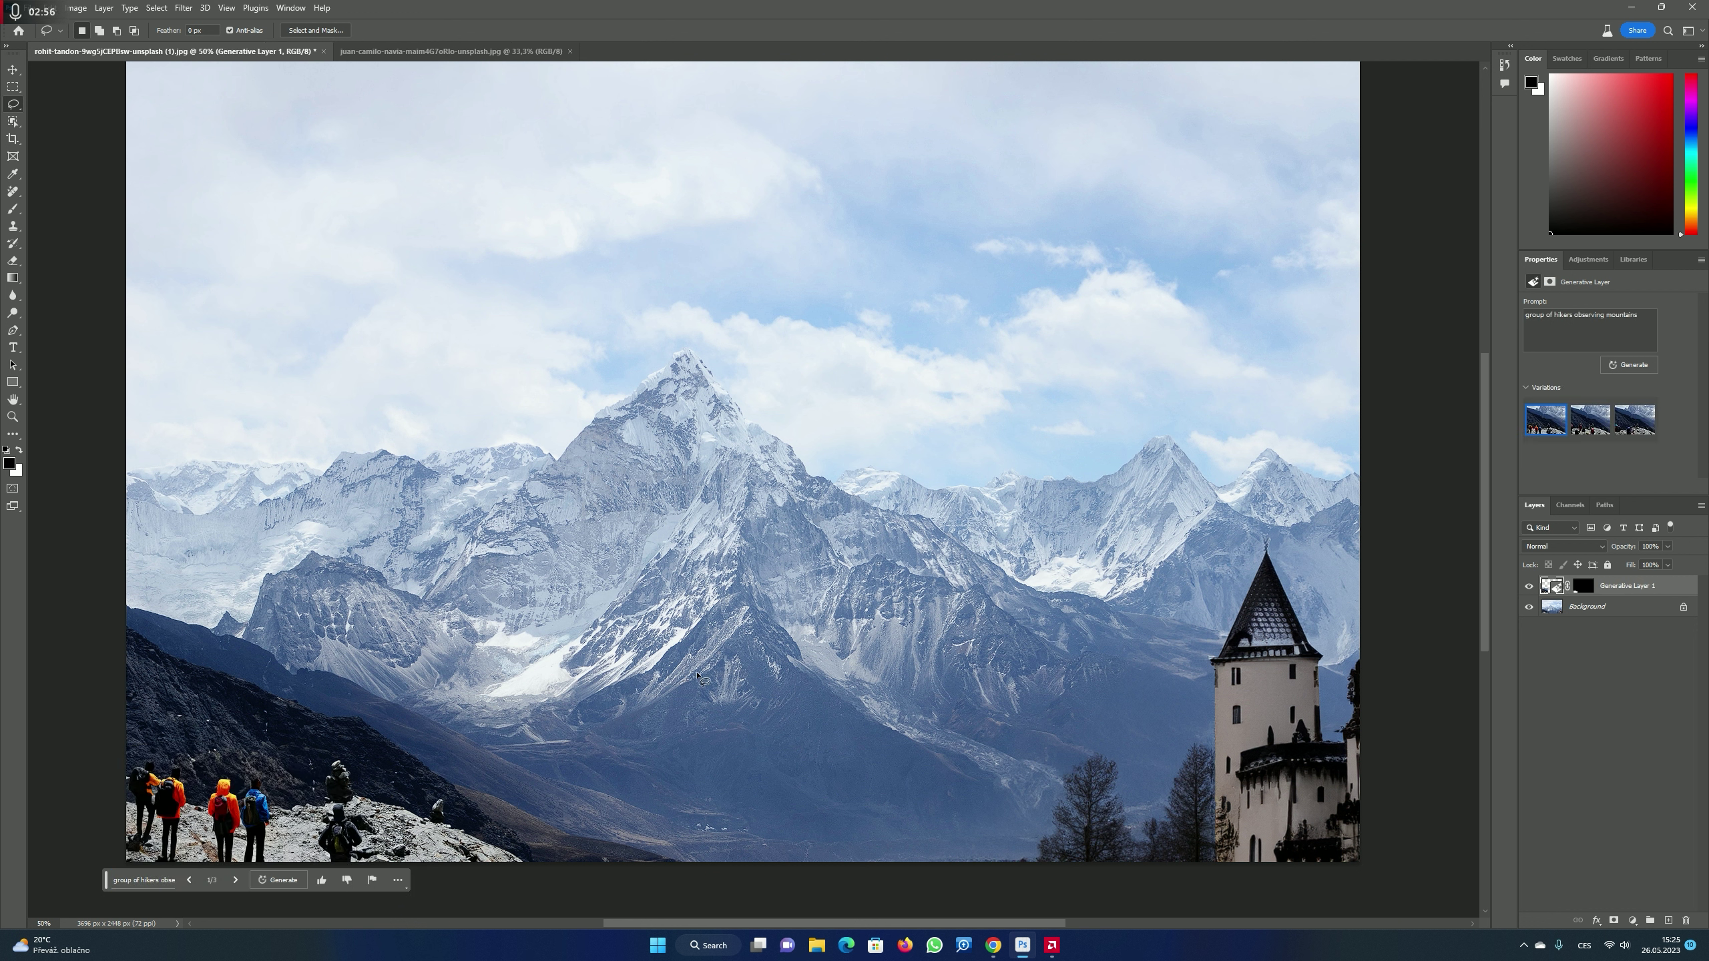
- Compare the hiker variations, keep the first, and merge it into the background
click(236, 882)
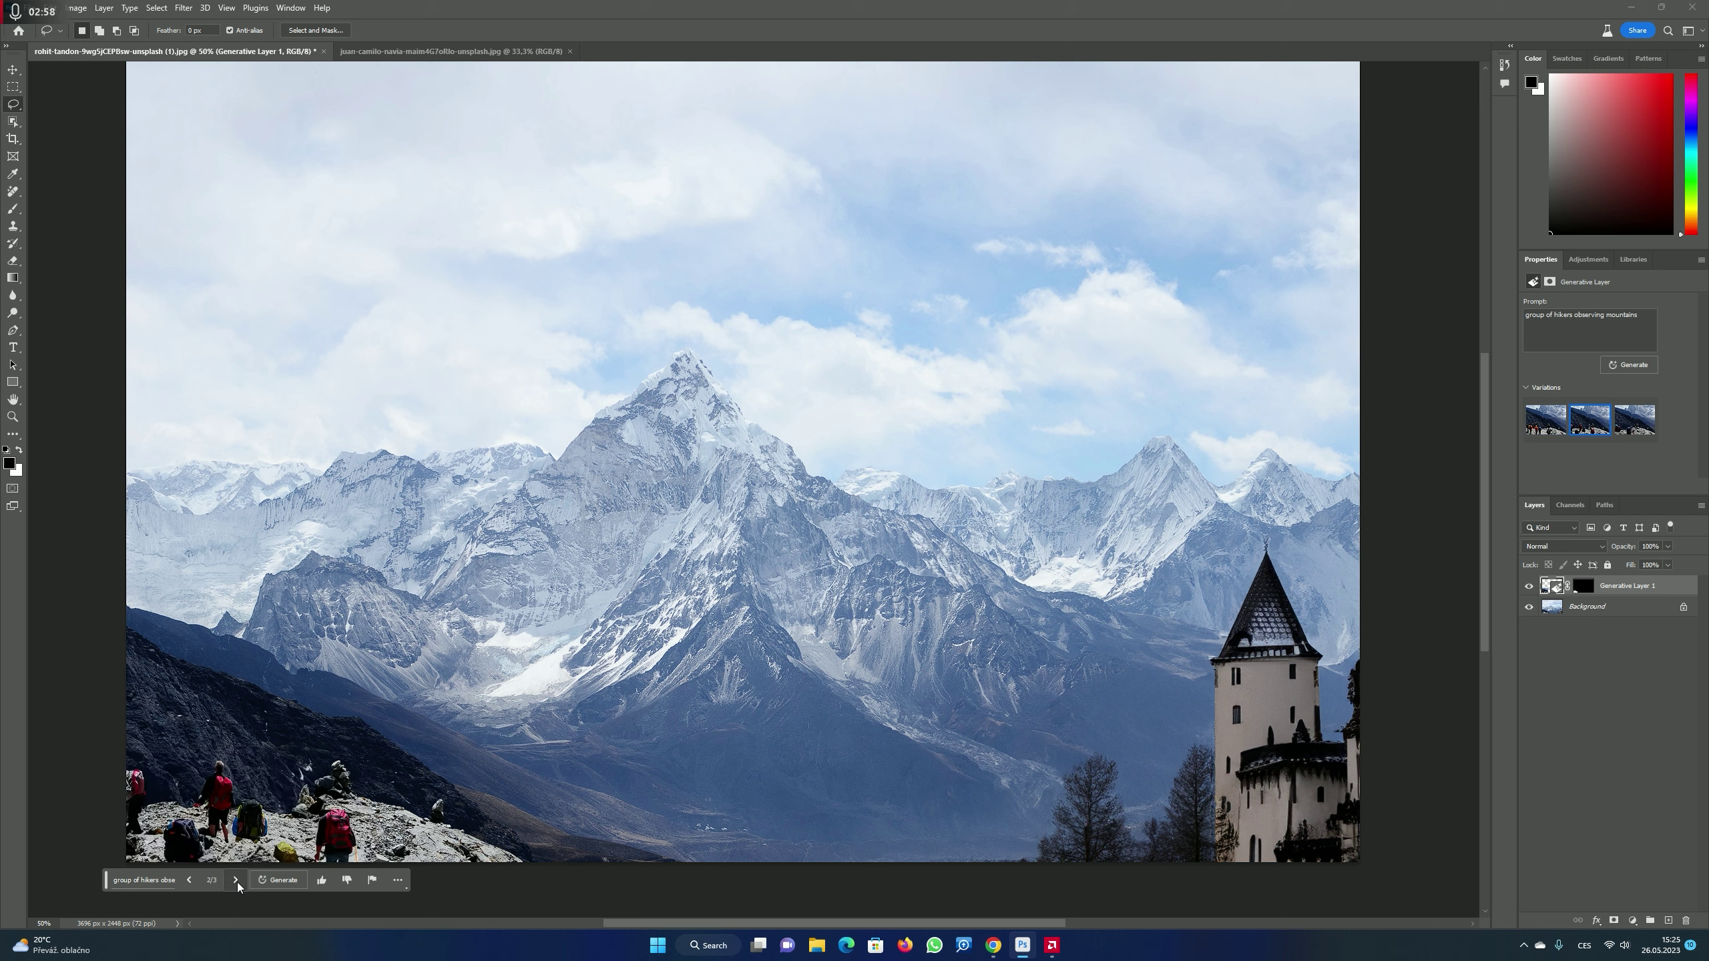
click(194, 883)
click(194, 883)
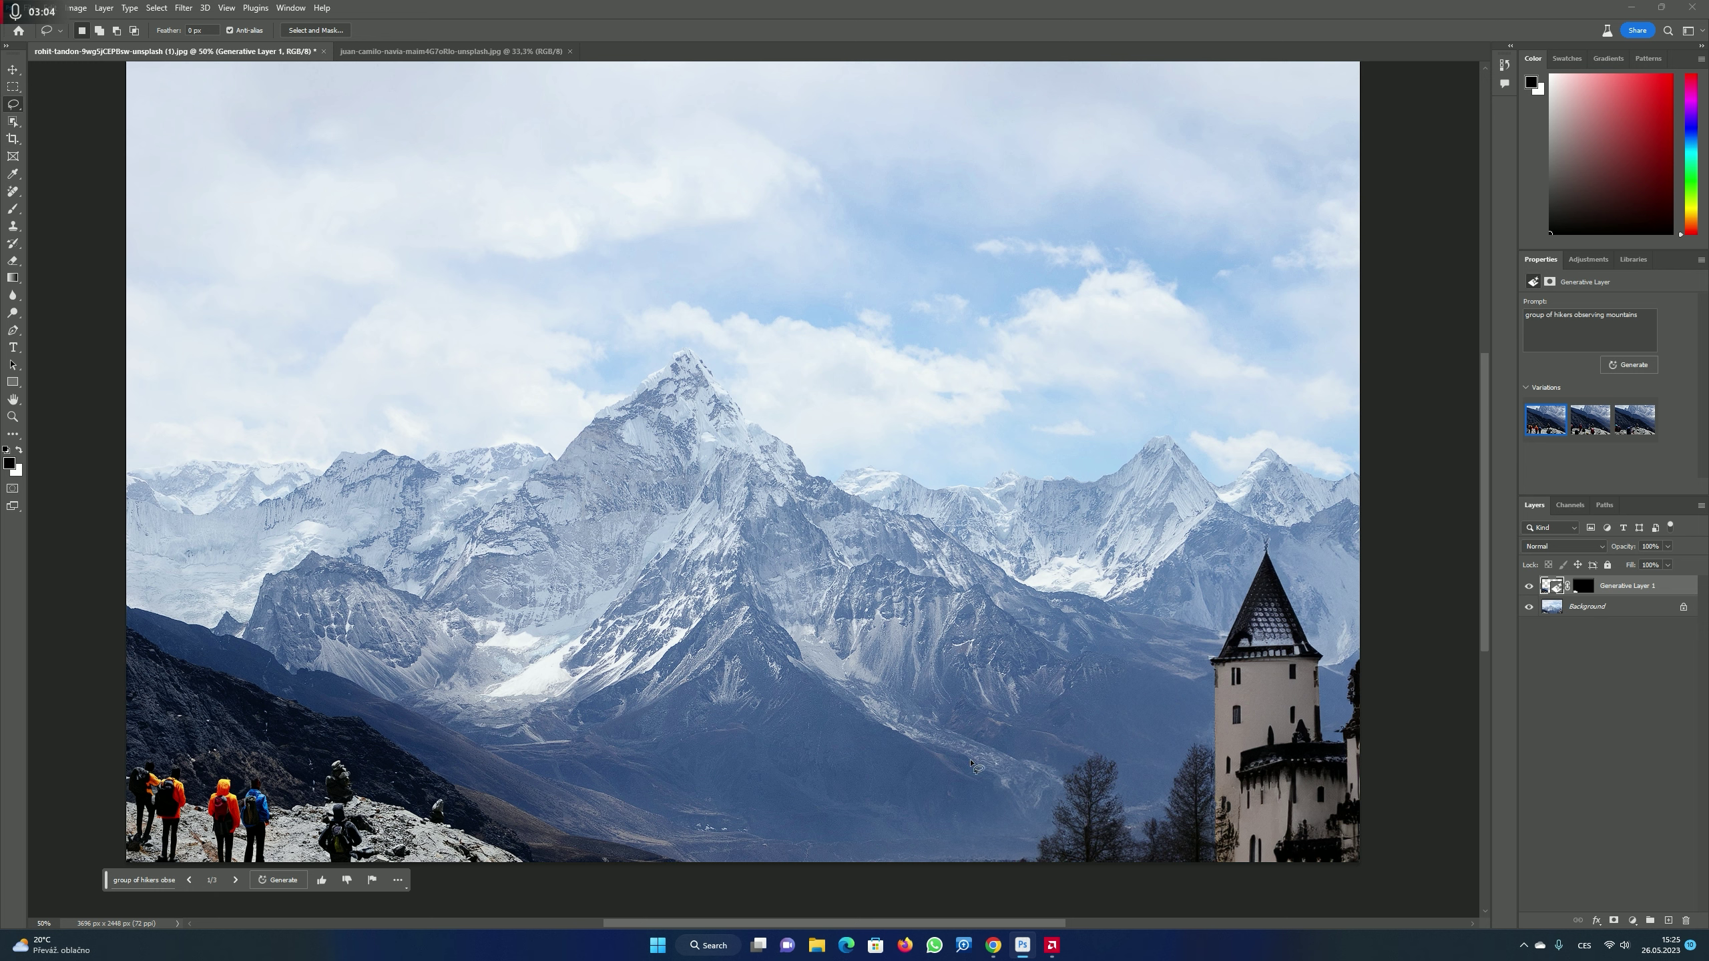
key(ctrl+e)
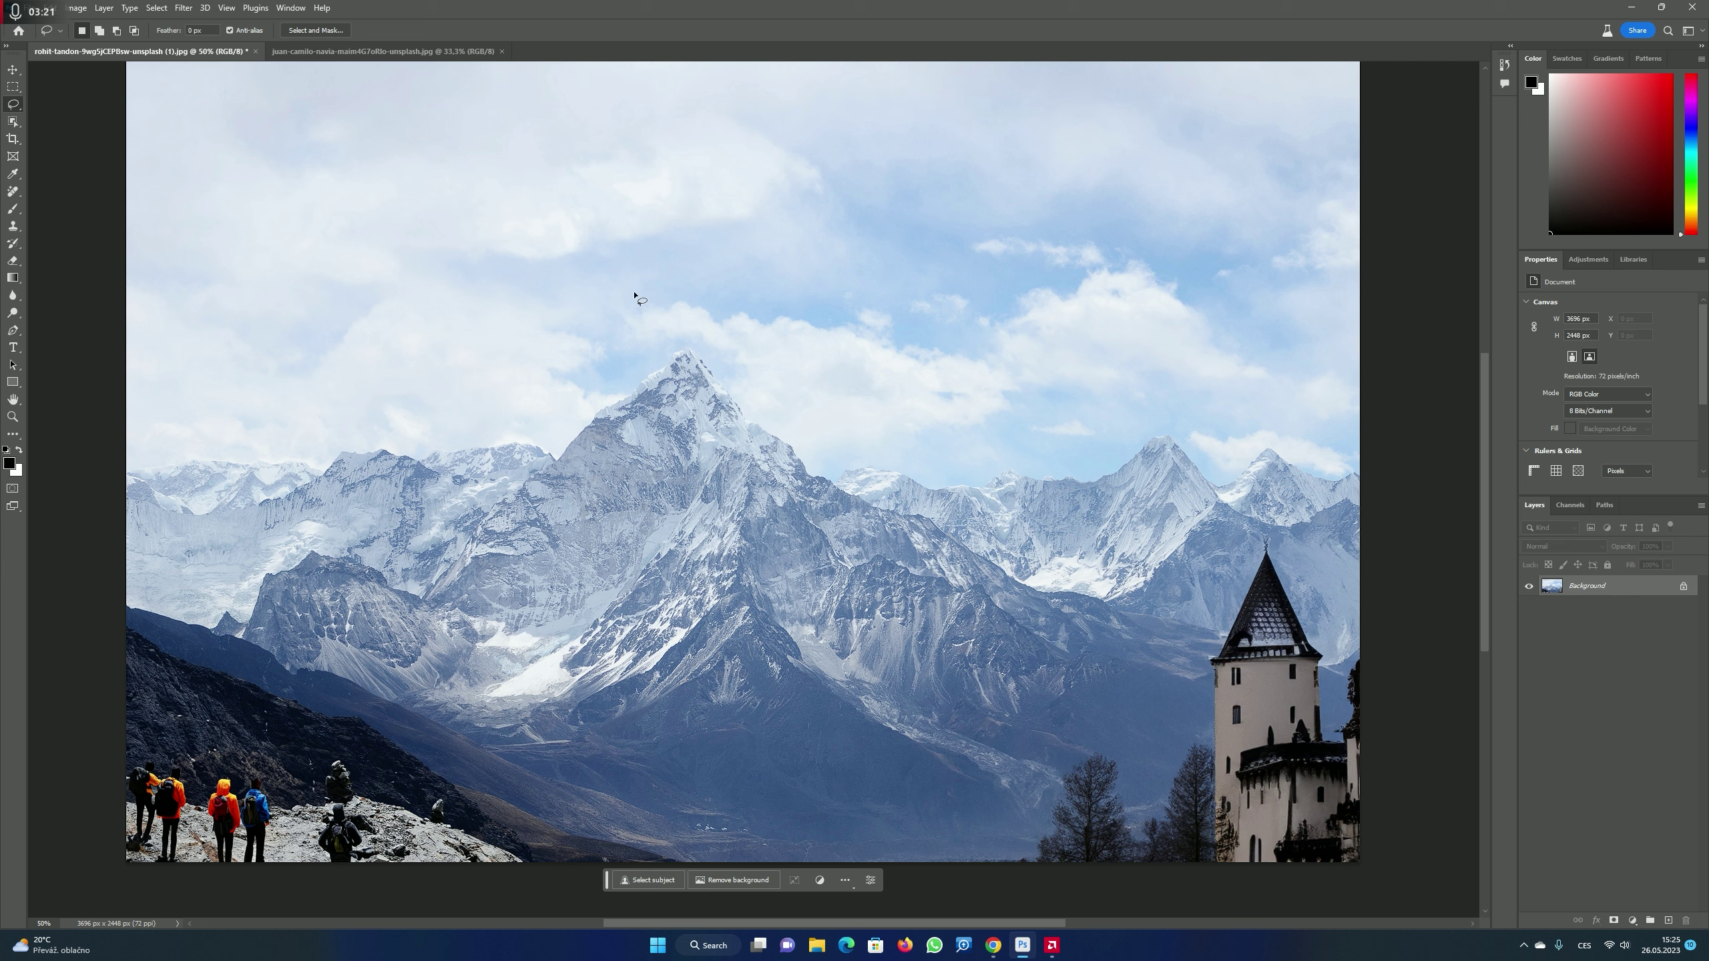
- Lasso an oval in the sky above the peak and generate a 'ufo' there
mouse_move(630, 291)
mouse_down()
mouse_move(774, 286)
mouse_move(686, 323)
mouse_move(636, 311)
mouse_move(631, 290)
mouse_up()
click(606, 338)
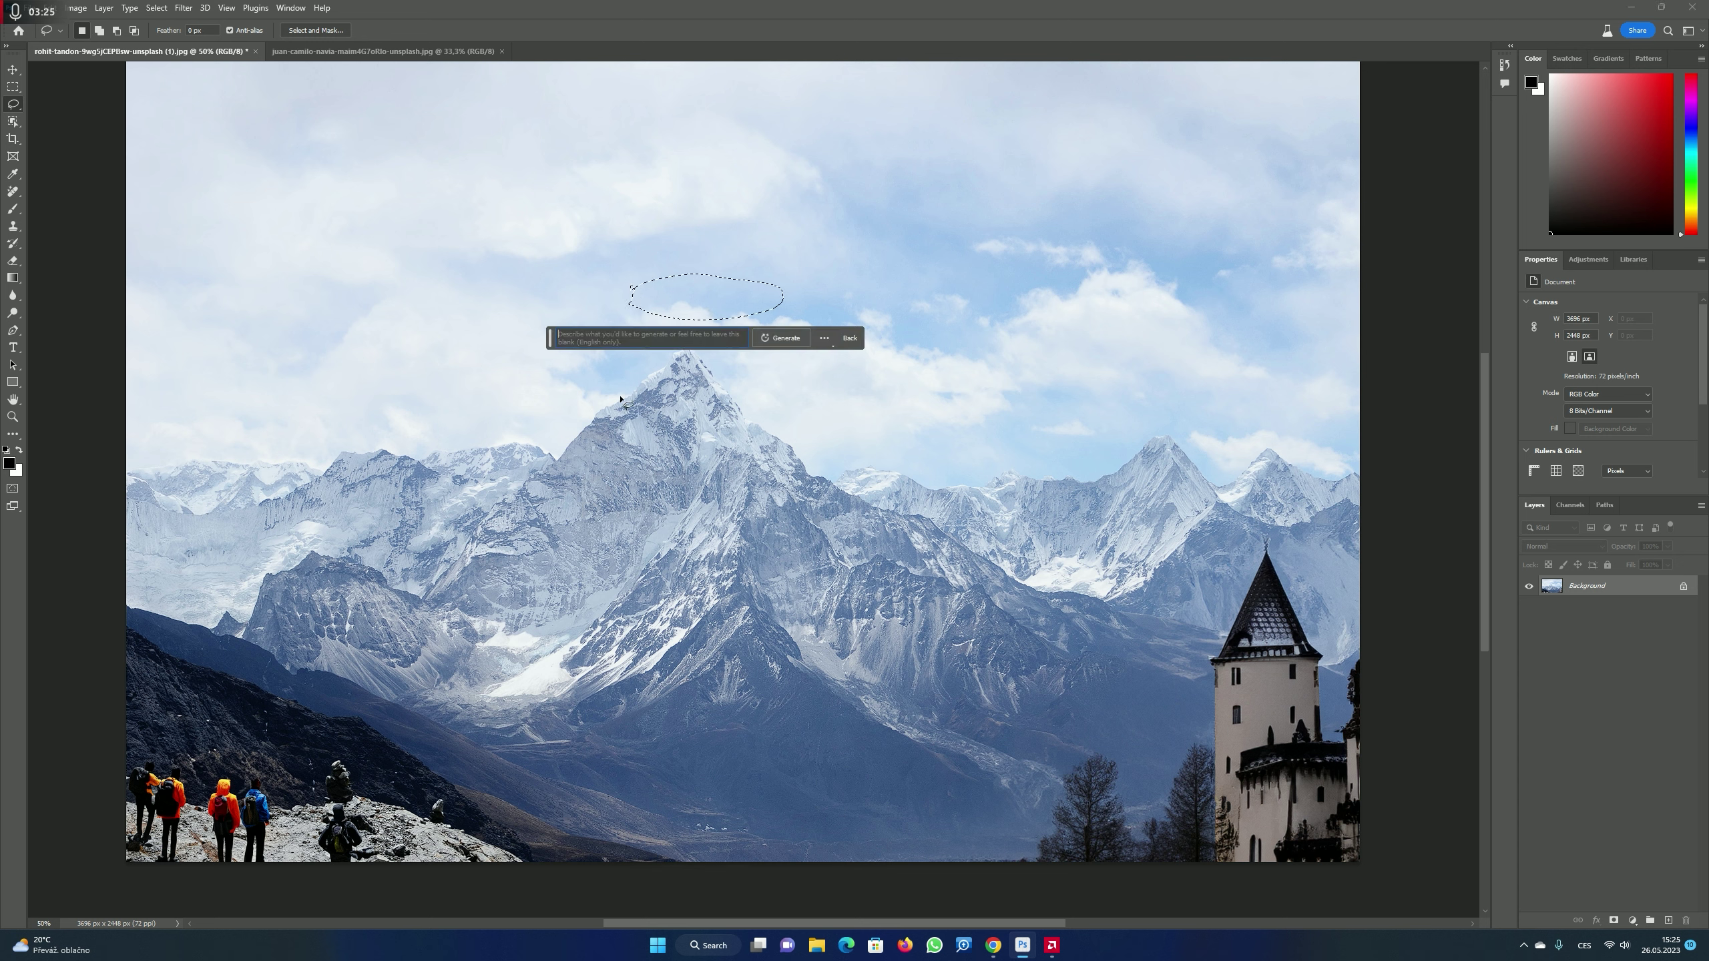
text(uf)
key(Return)
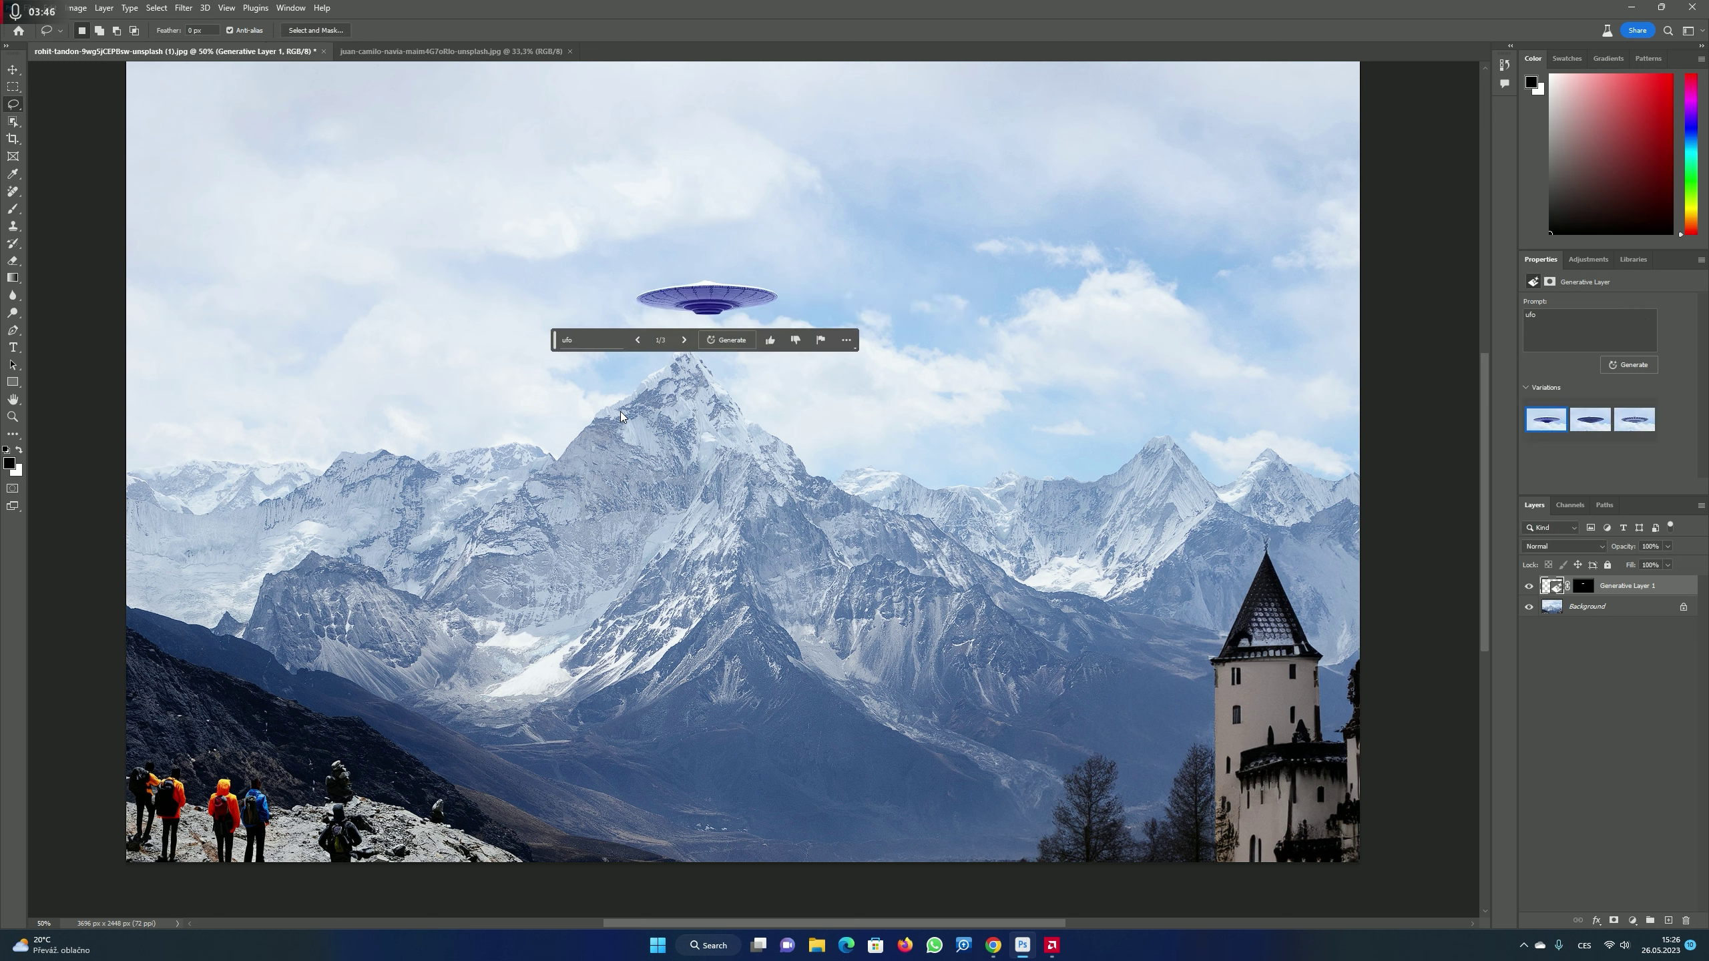
- Browse the UFO variations, return to the first, and merge it into the background
click(683, 340)
click(684, 340)
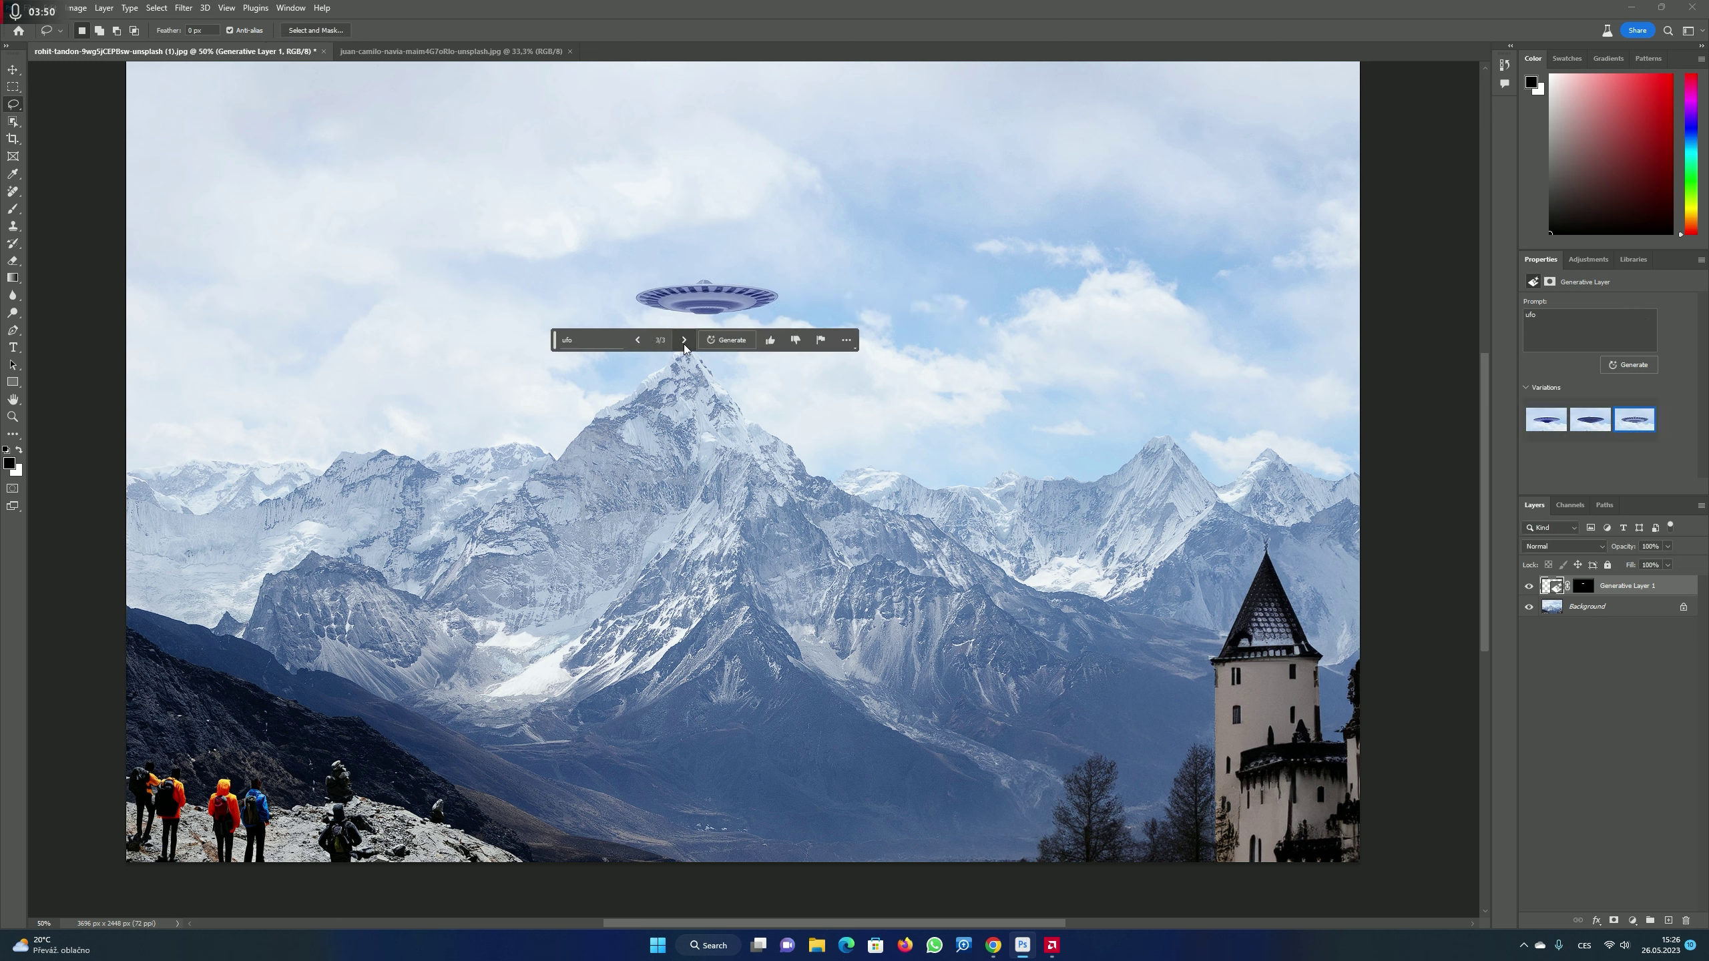
click(638, 340)
click(638, 339)
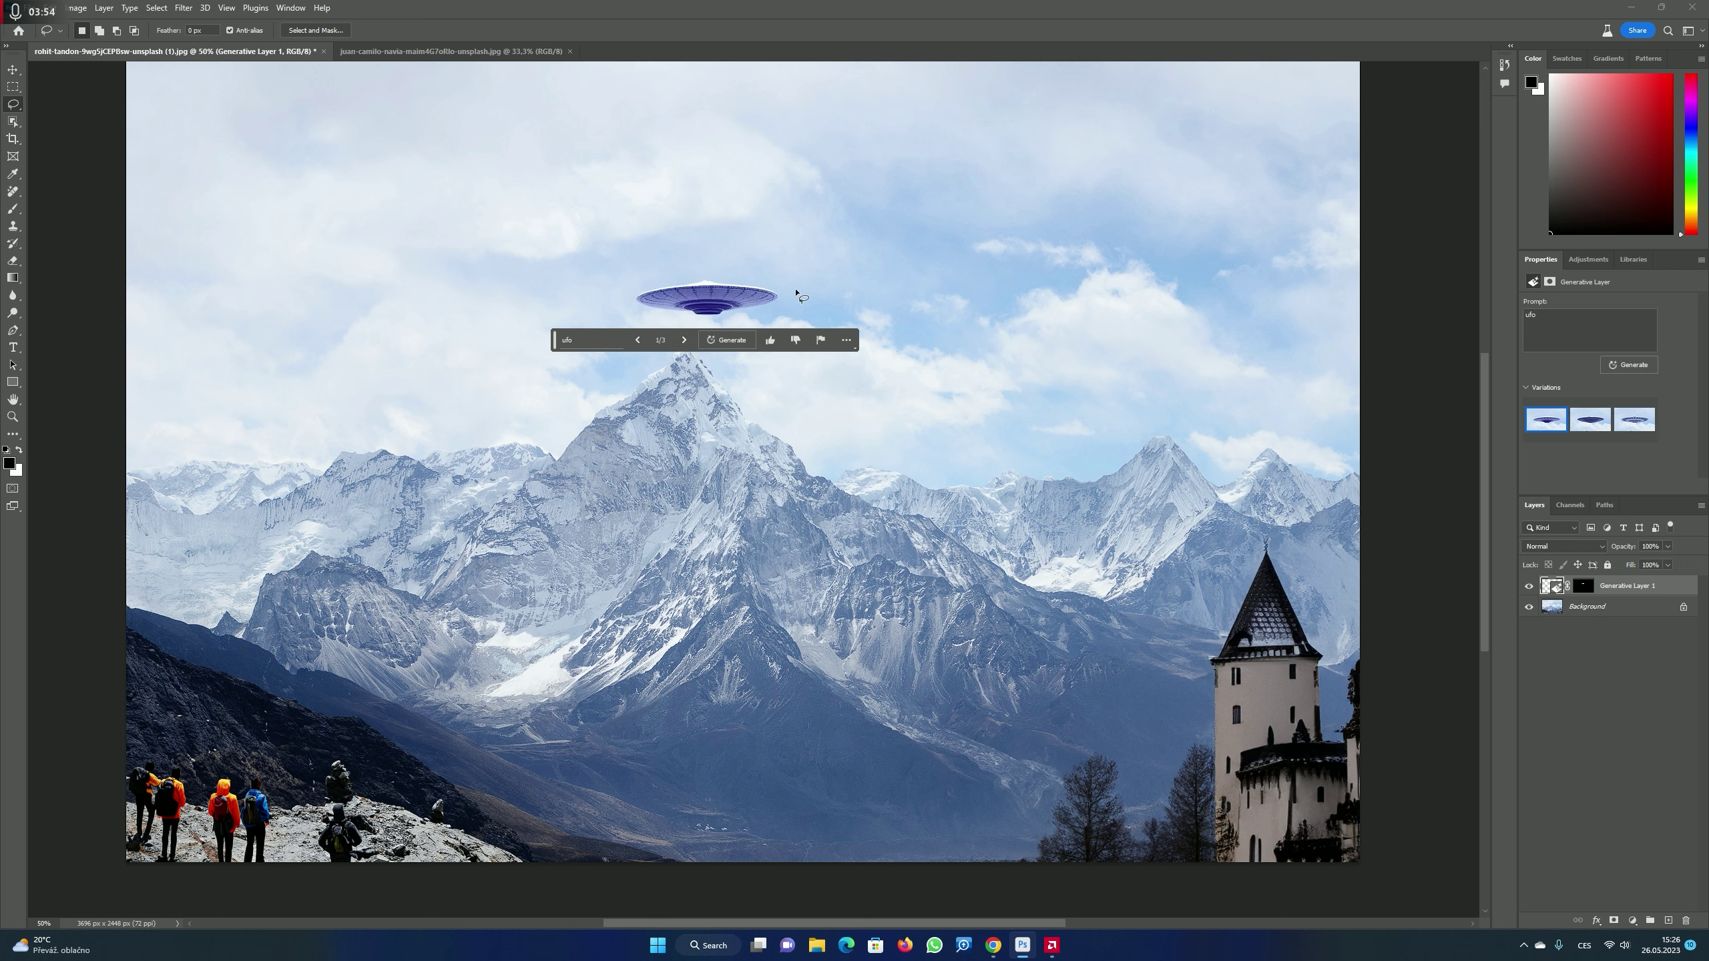
key(ctrl+e)
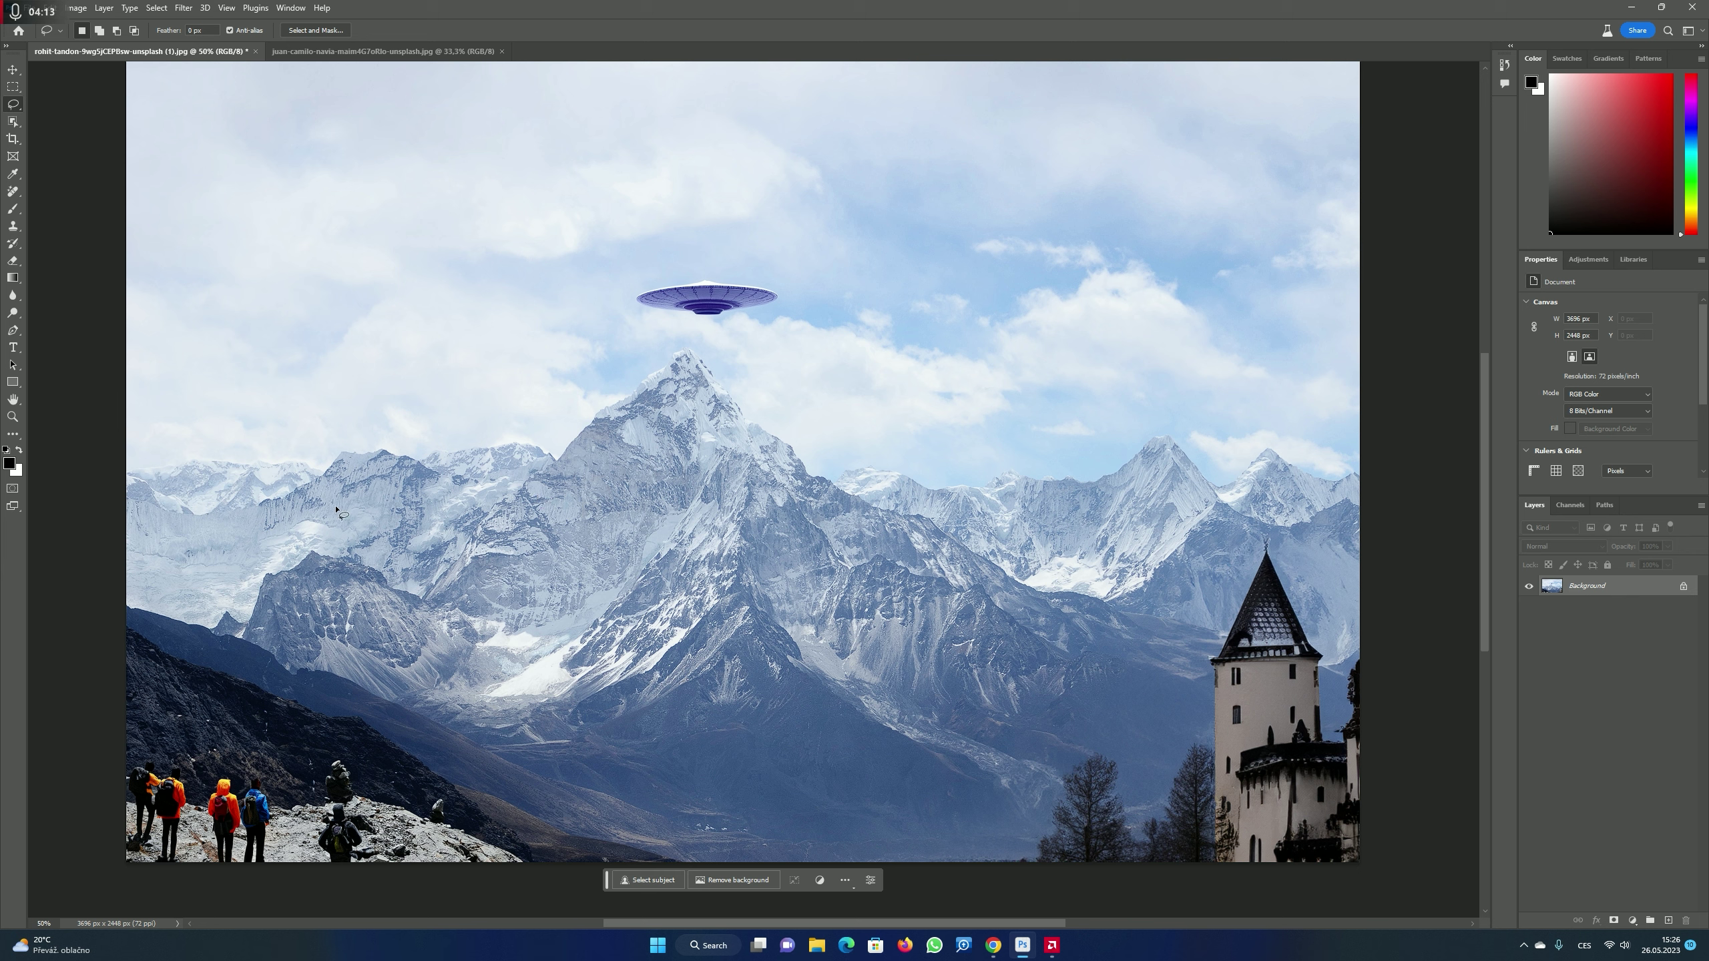
- Lasso the left peak's top and generate 'house on the top of snowy mountain'
drag(290, 503, 318, 564)
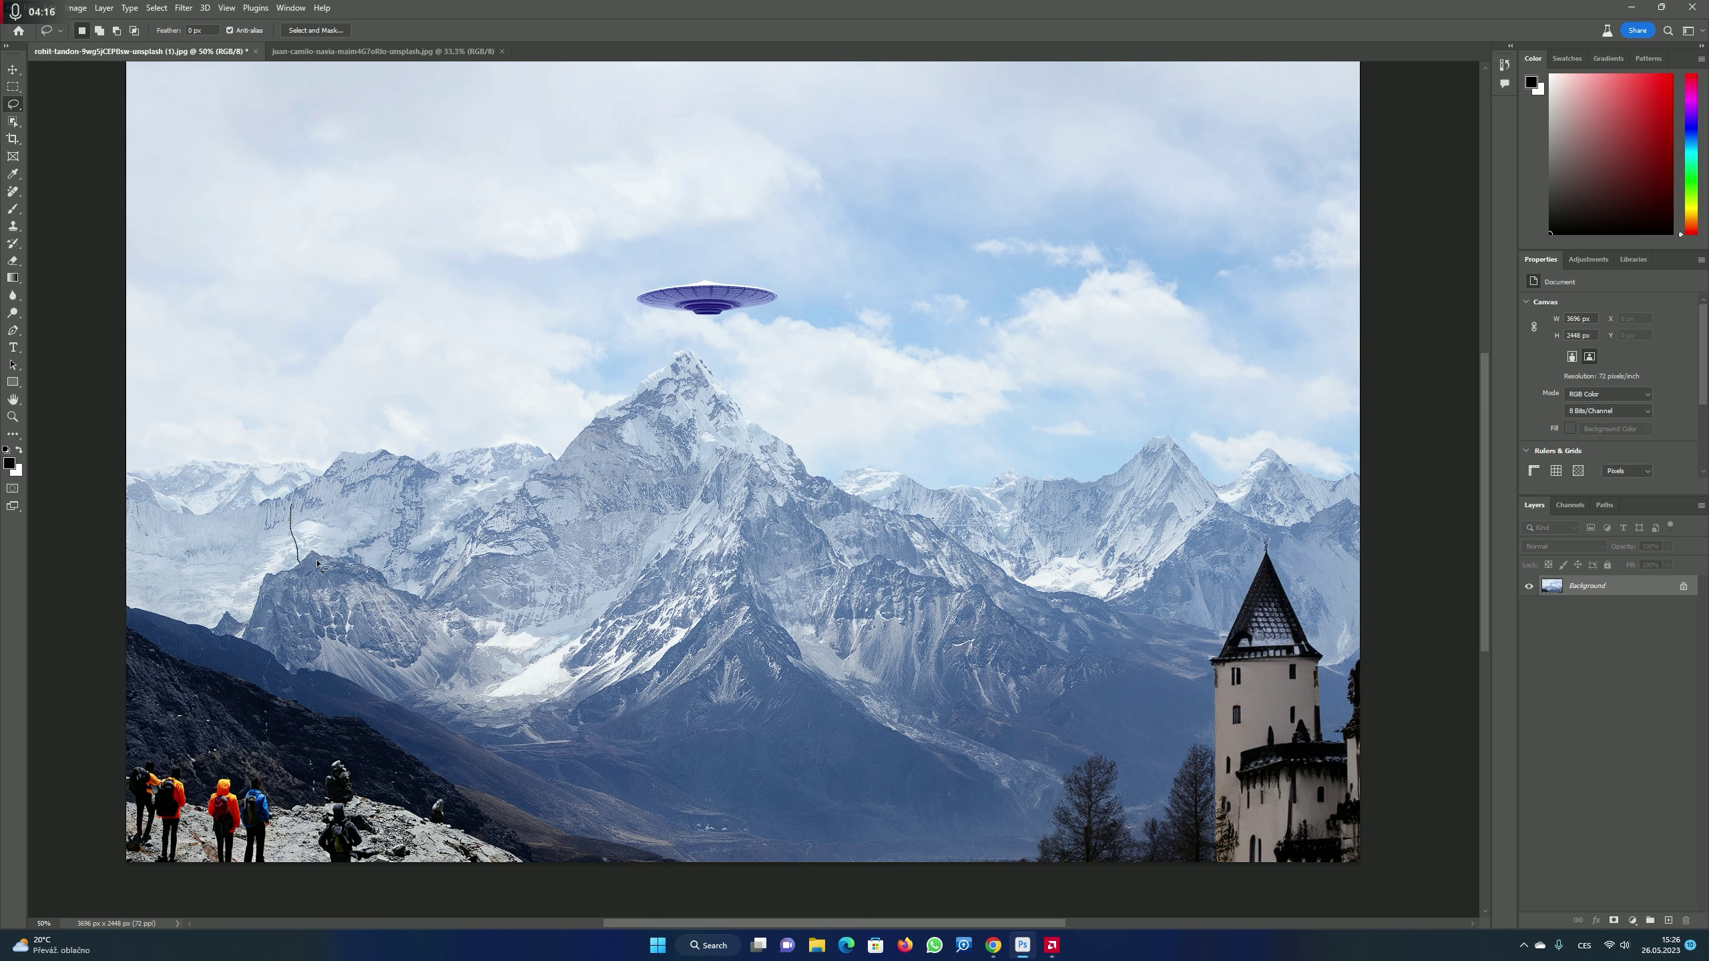
mouse_move(363, 508)
mouse_down()
mouse_move(338, 466)
mouse_move(304, 464)
mouse_move(306, 511)
mouse_up()
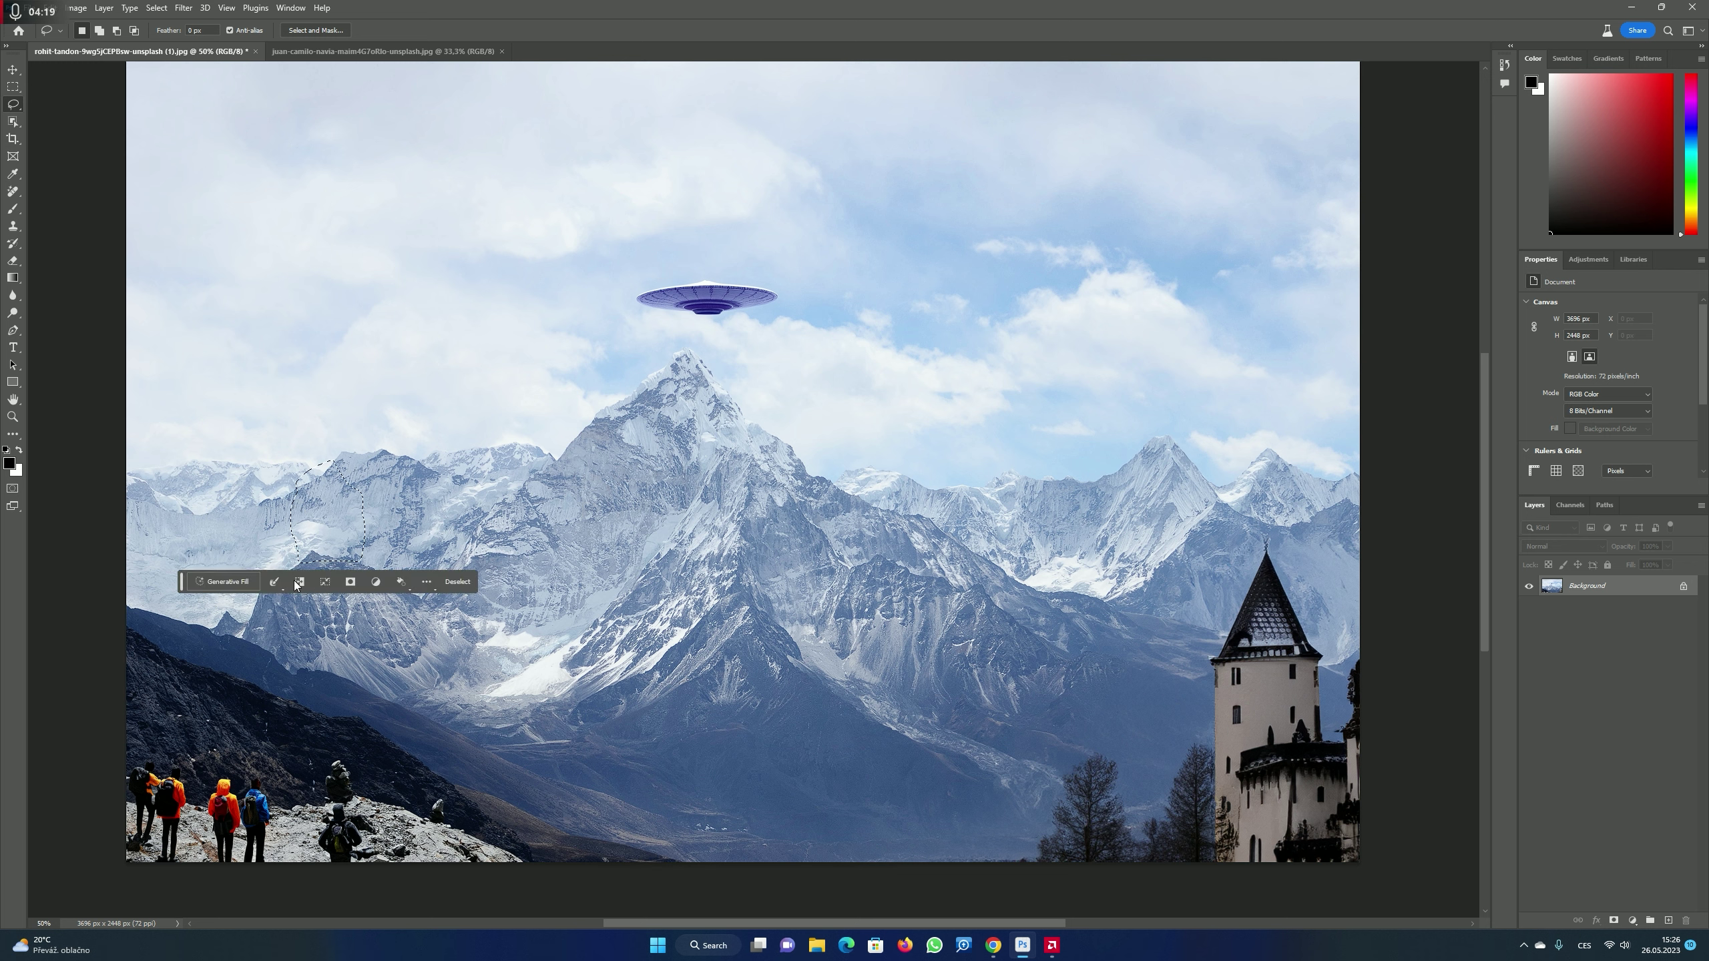
click(219, 583)
text(house on the top of m)
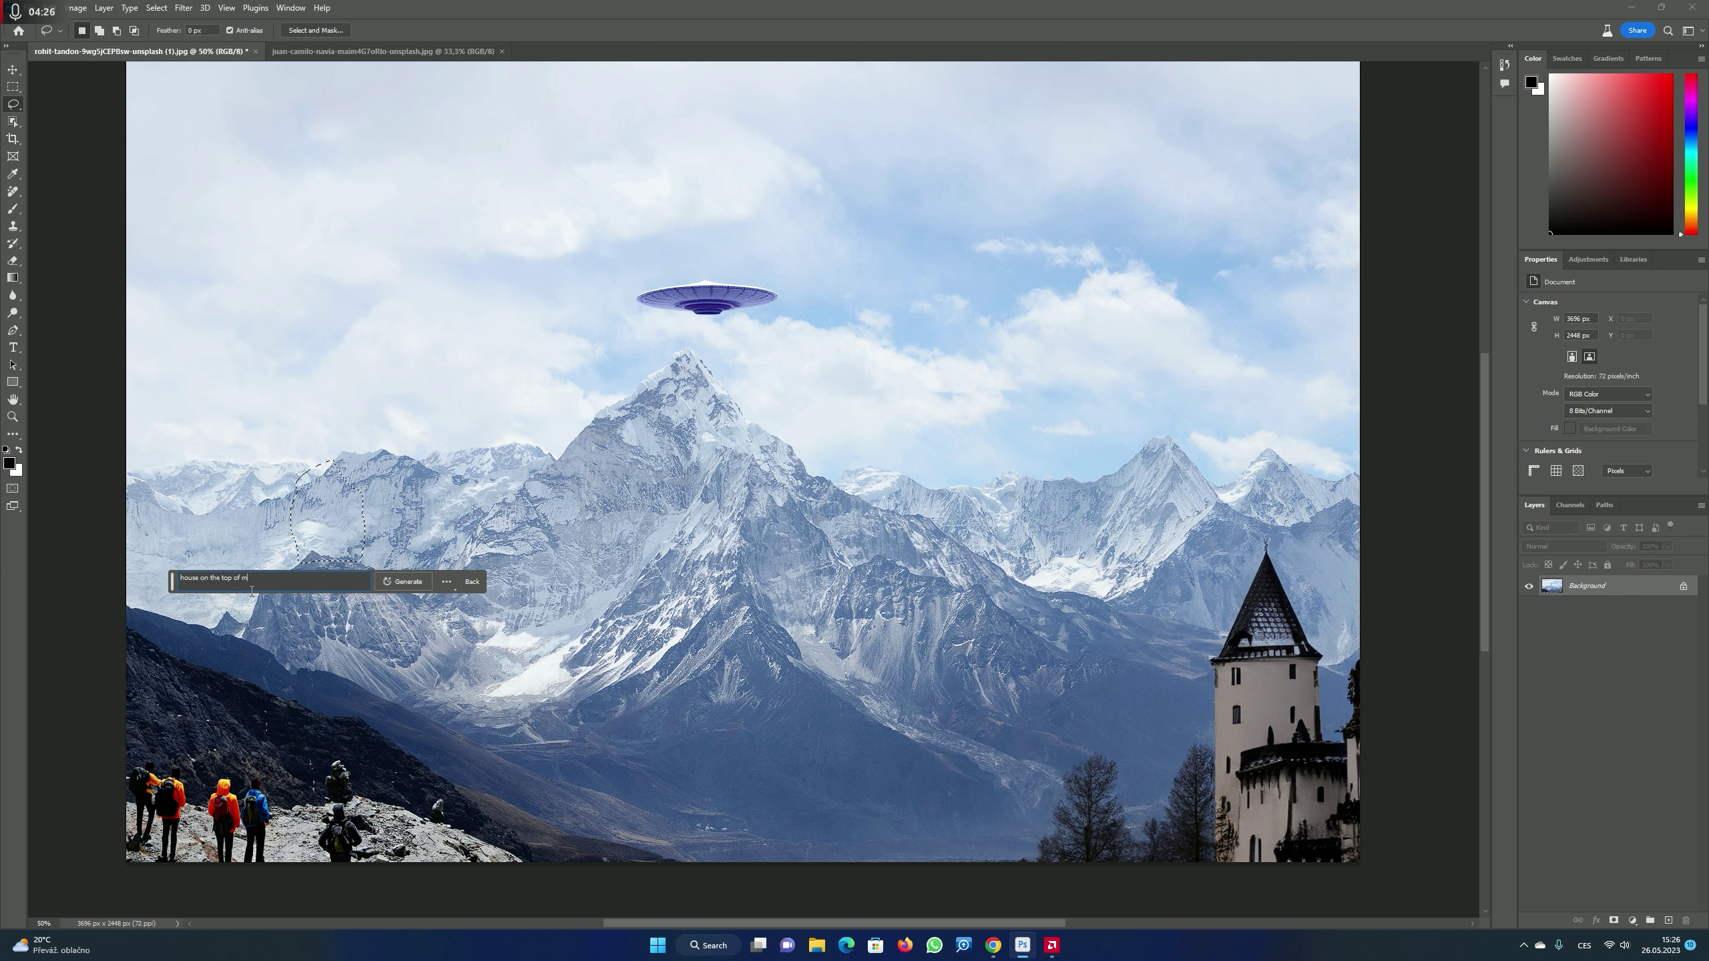
key(BackSpace)
text(snowy mountain)
key(Return)
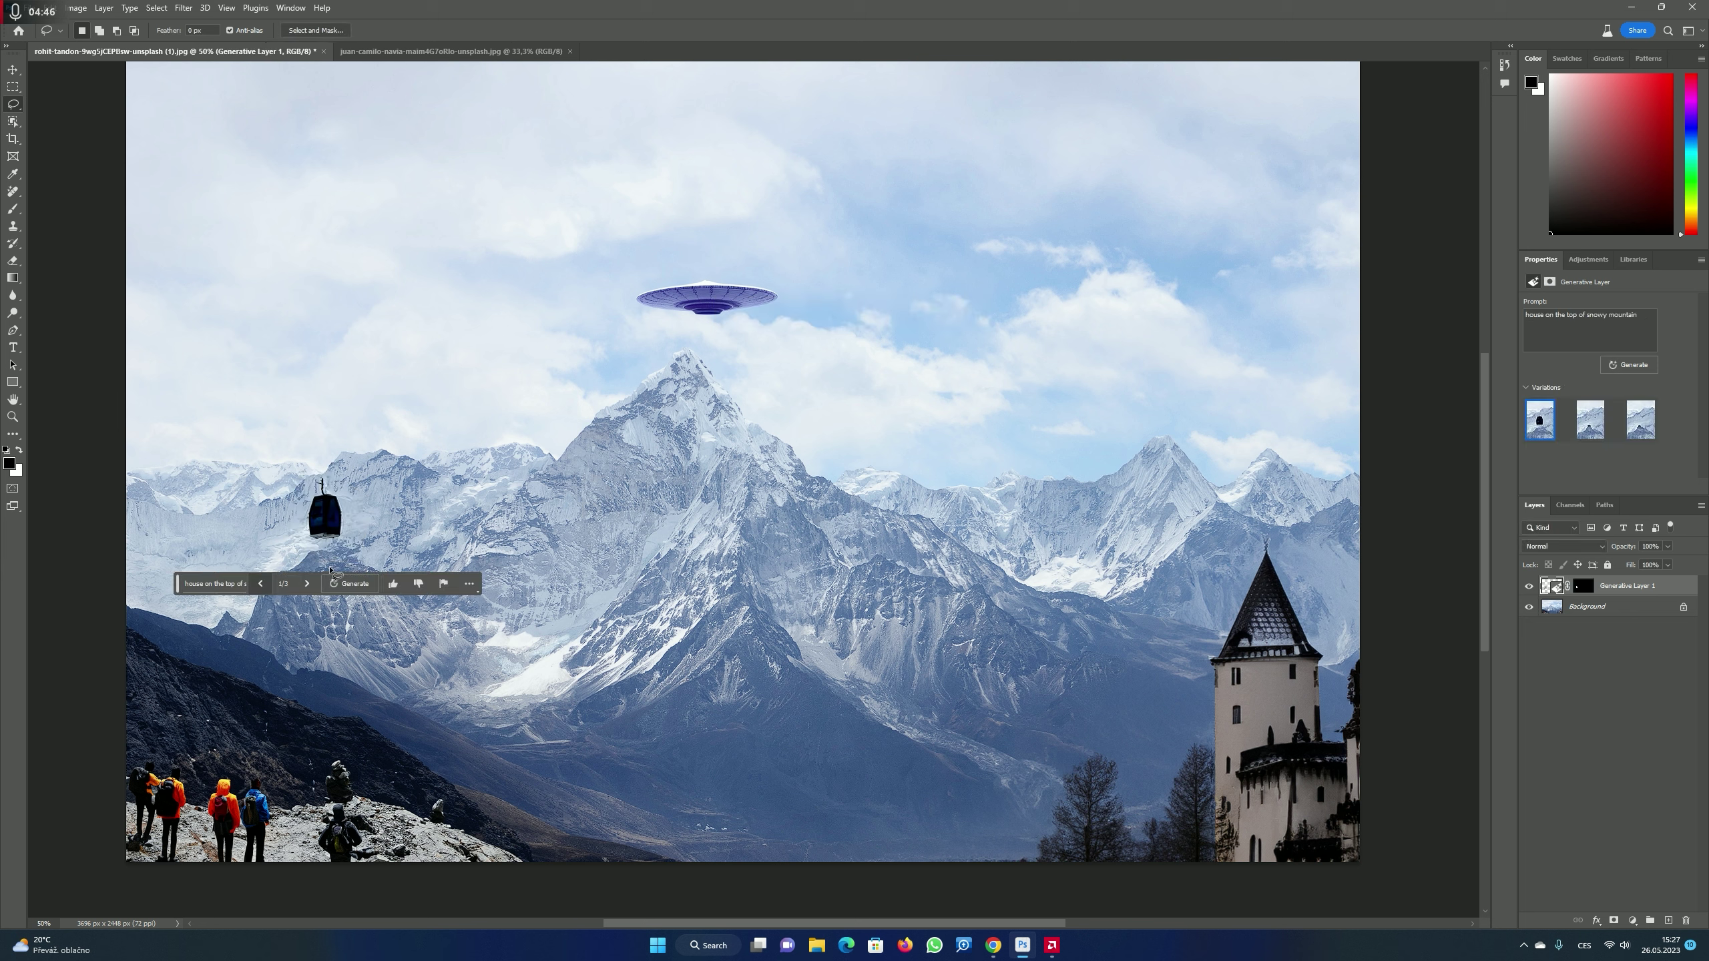
- Compare the house variations, keep the second, and merge it into the background
click(308, 584)
click(308, 584)
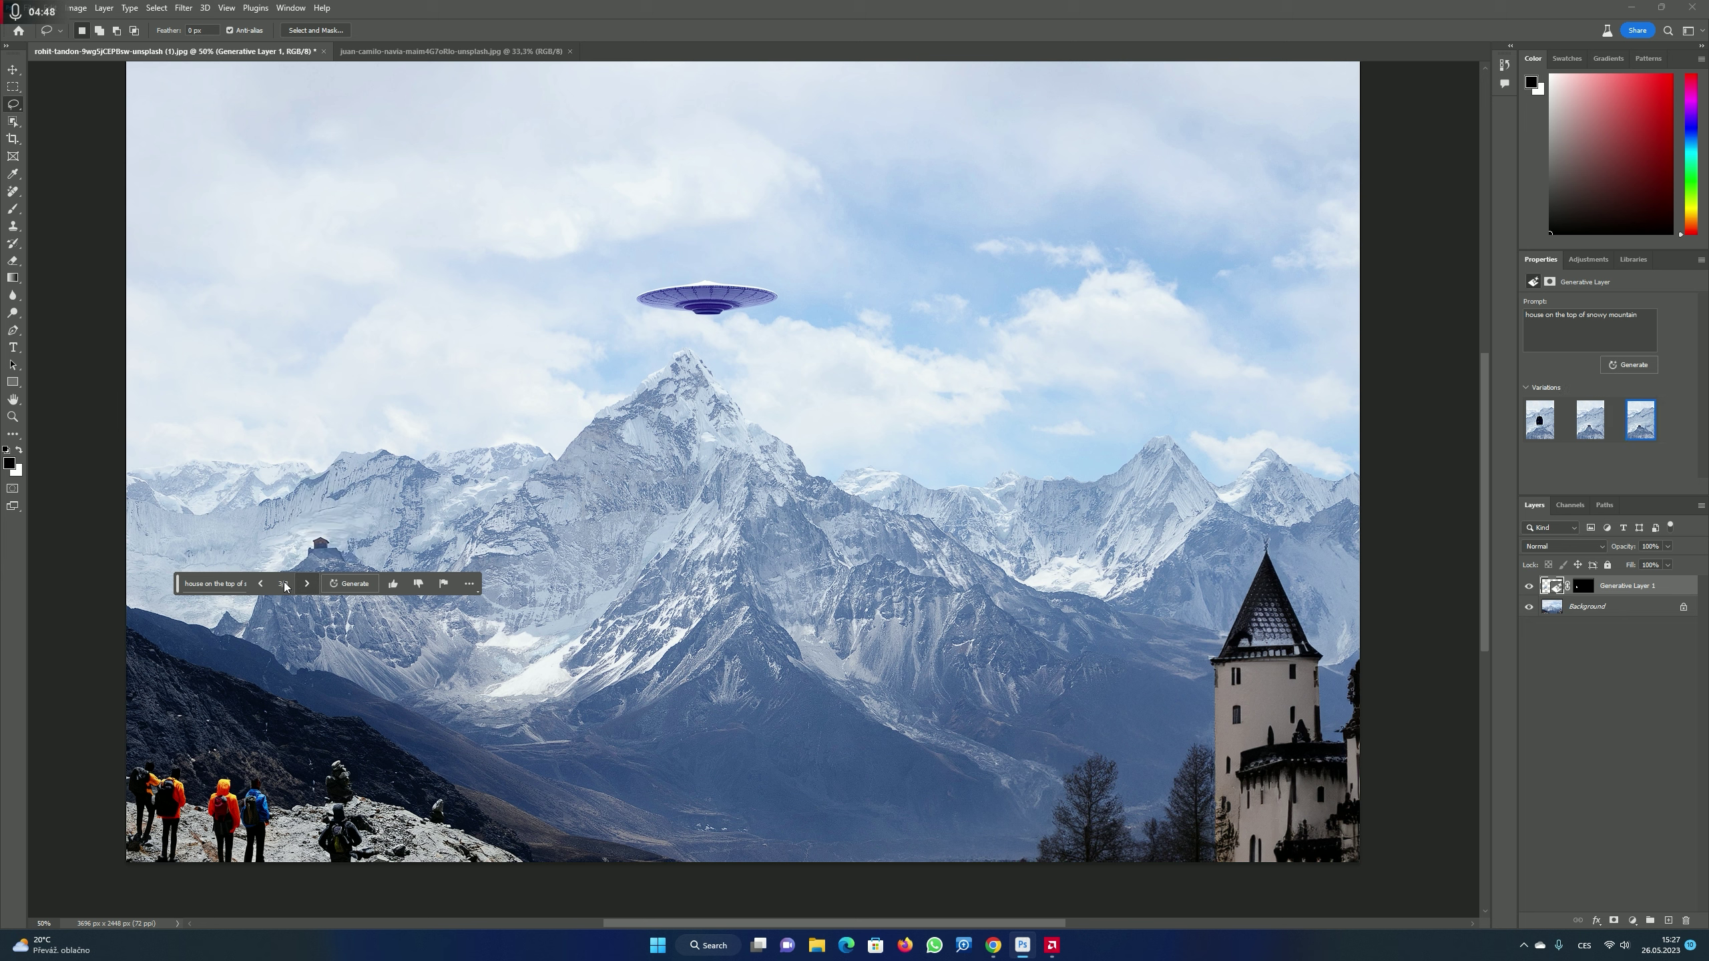
click(260, 584)
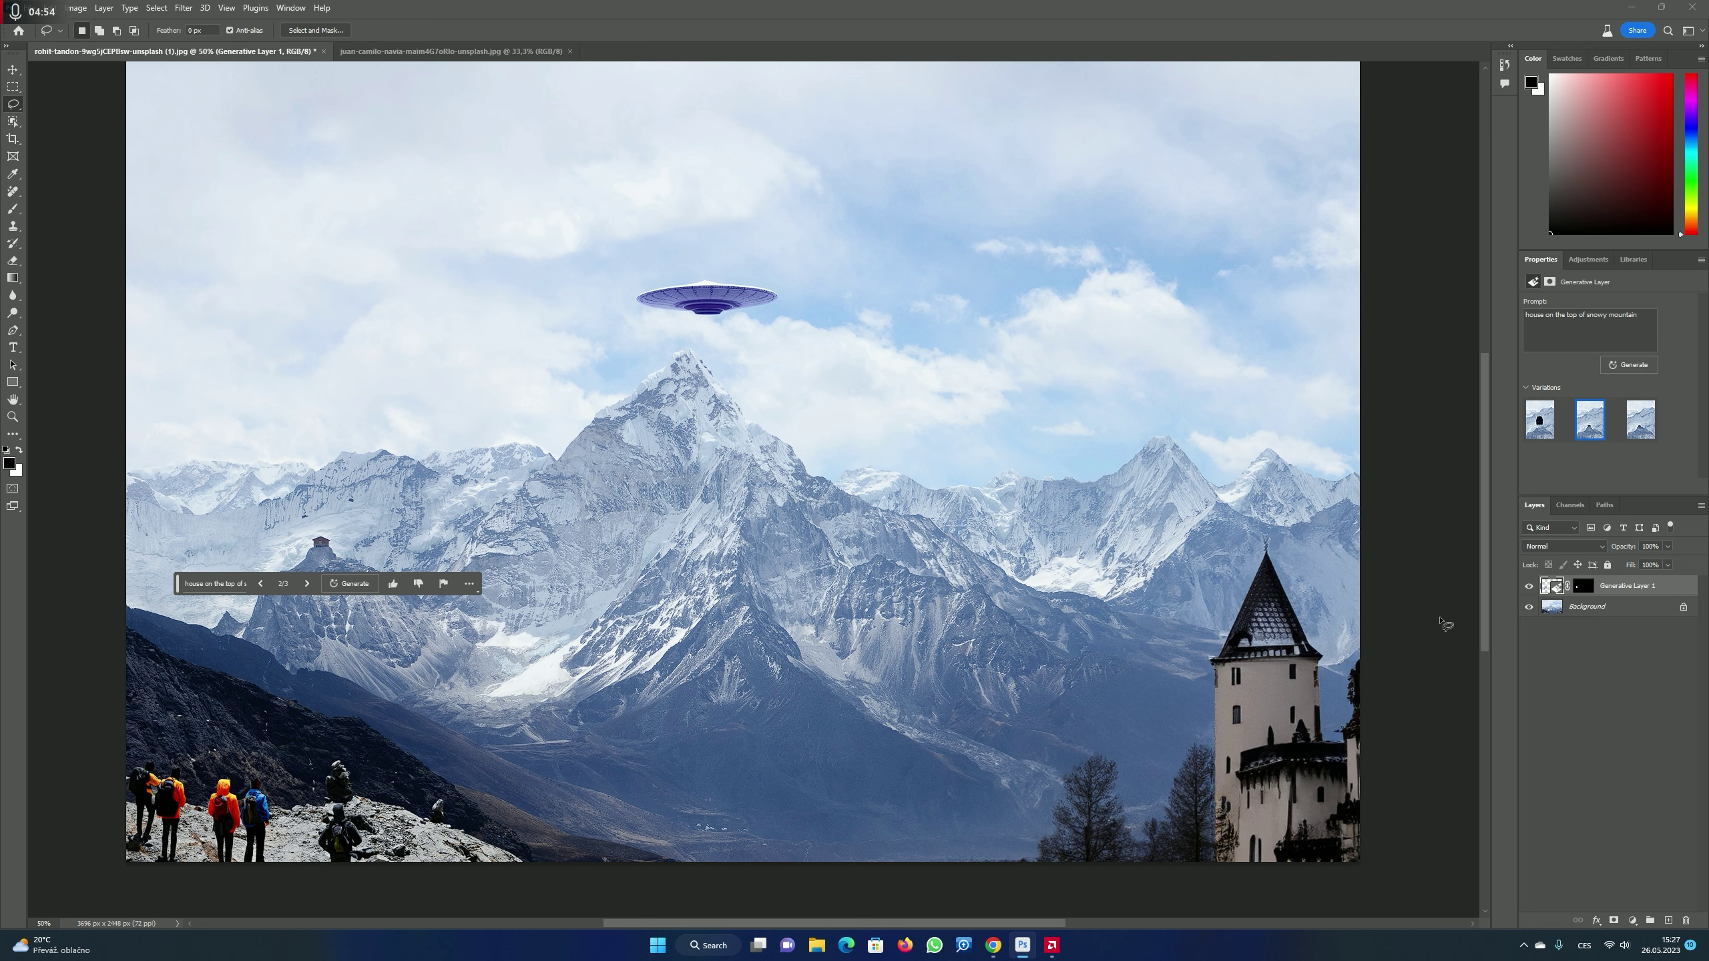
key(ctrl+e)
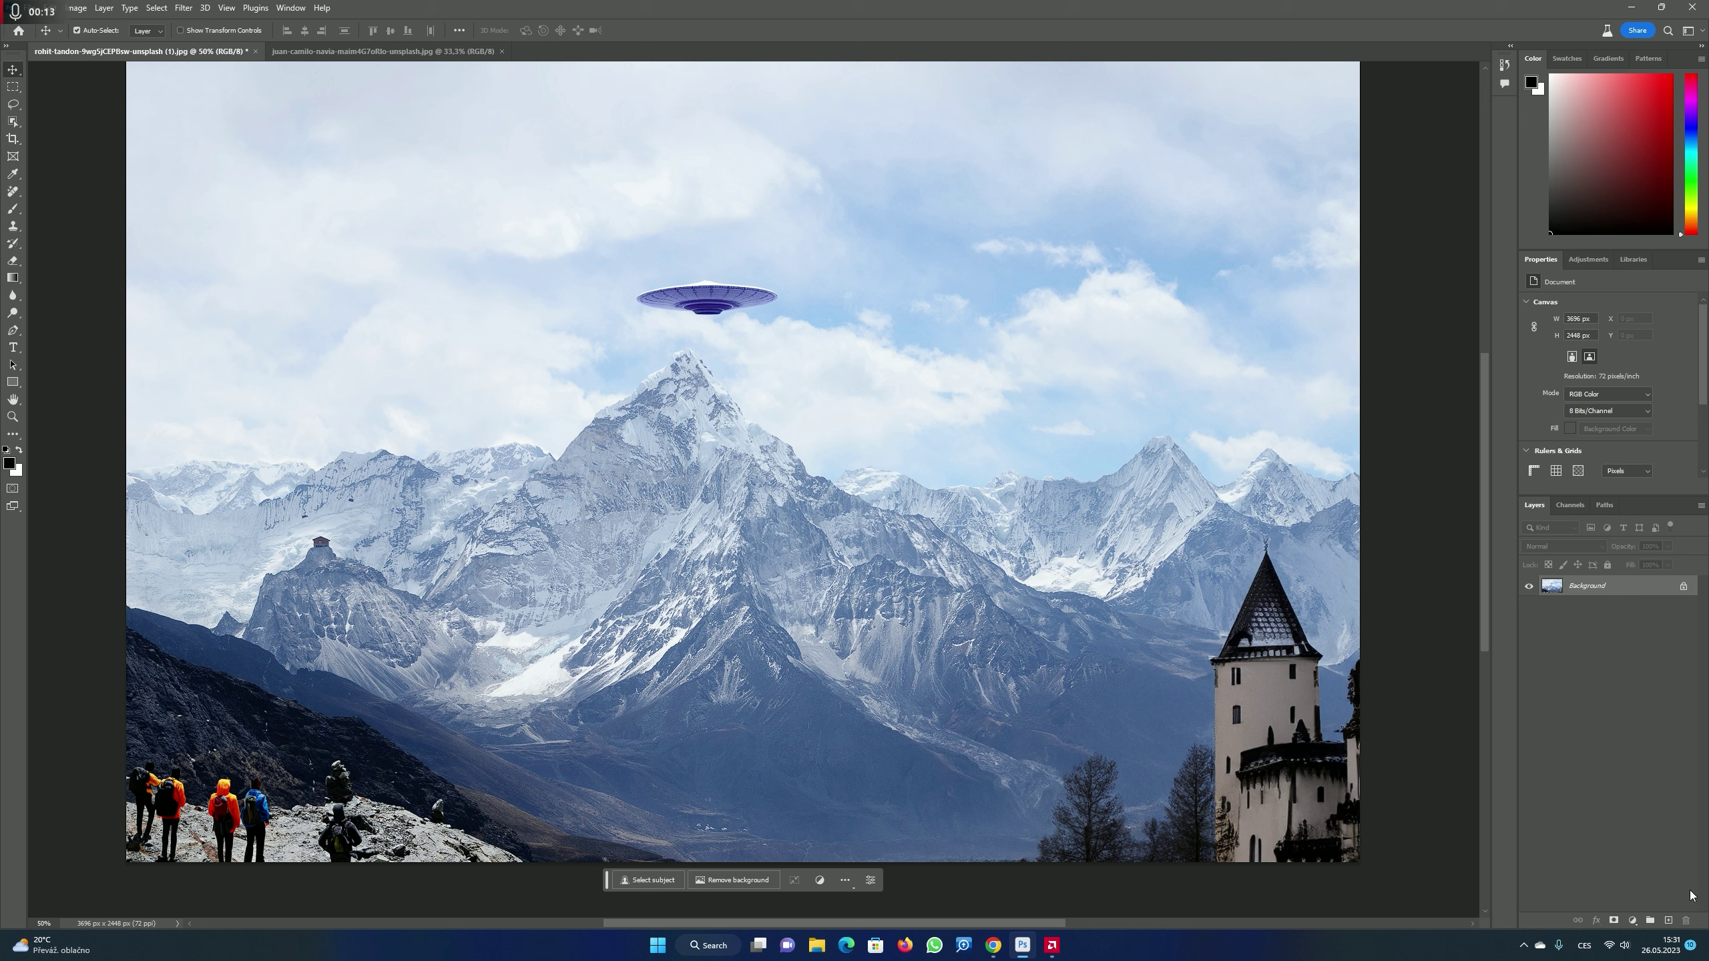
- Apply the Cinematic - Split Tone adjustment preset to the whole mountain scene
click(1633, 920)
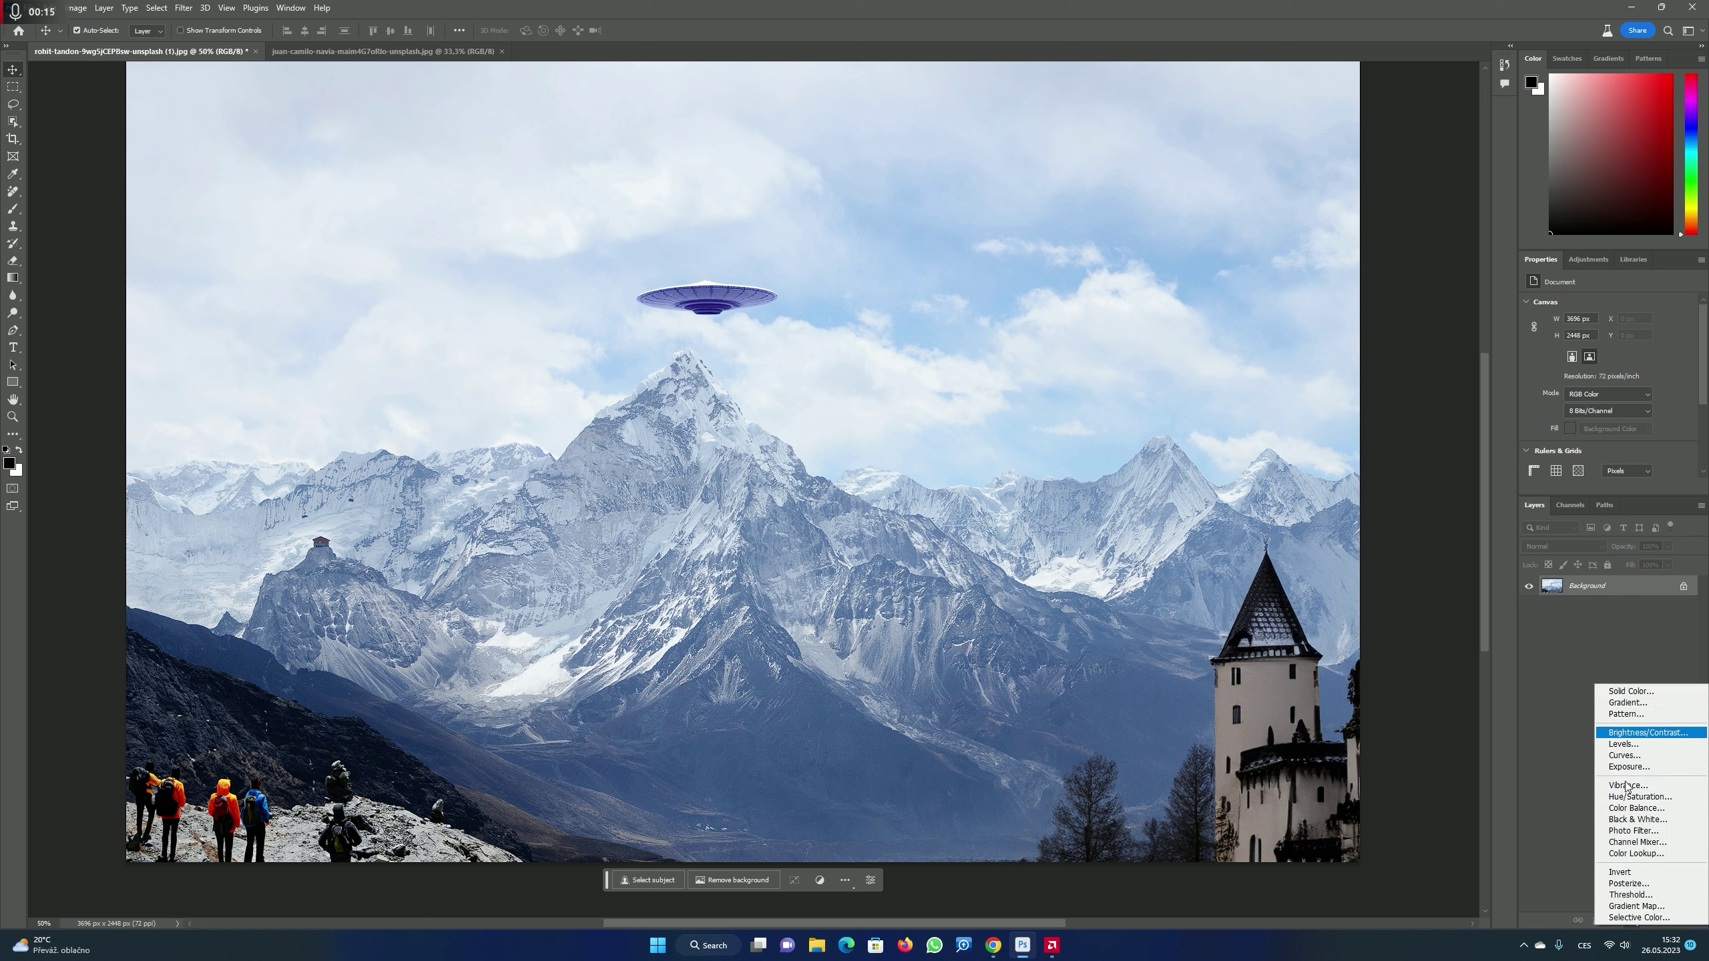
click(821, 882)
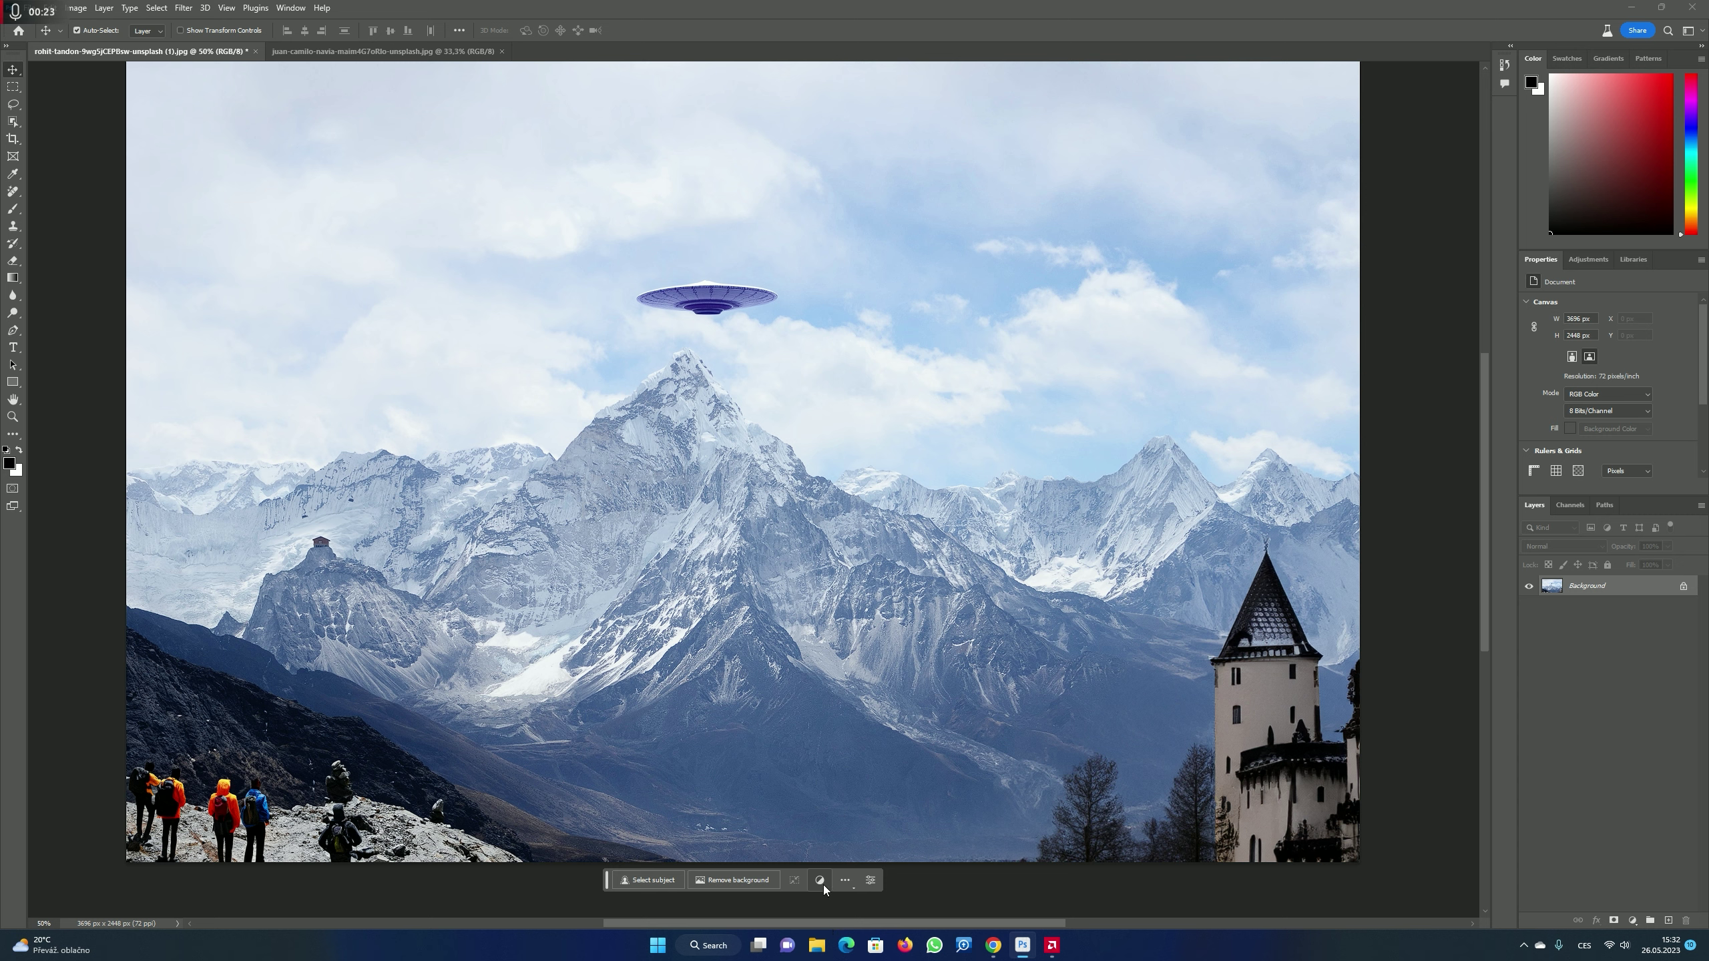
click(822, 885)
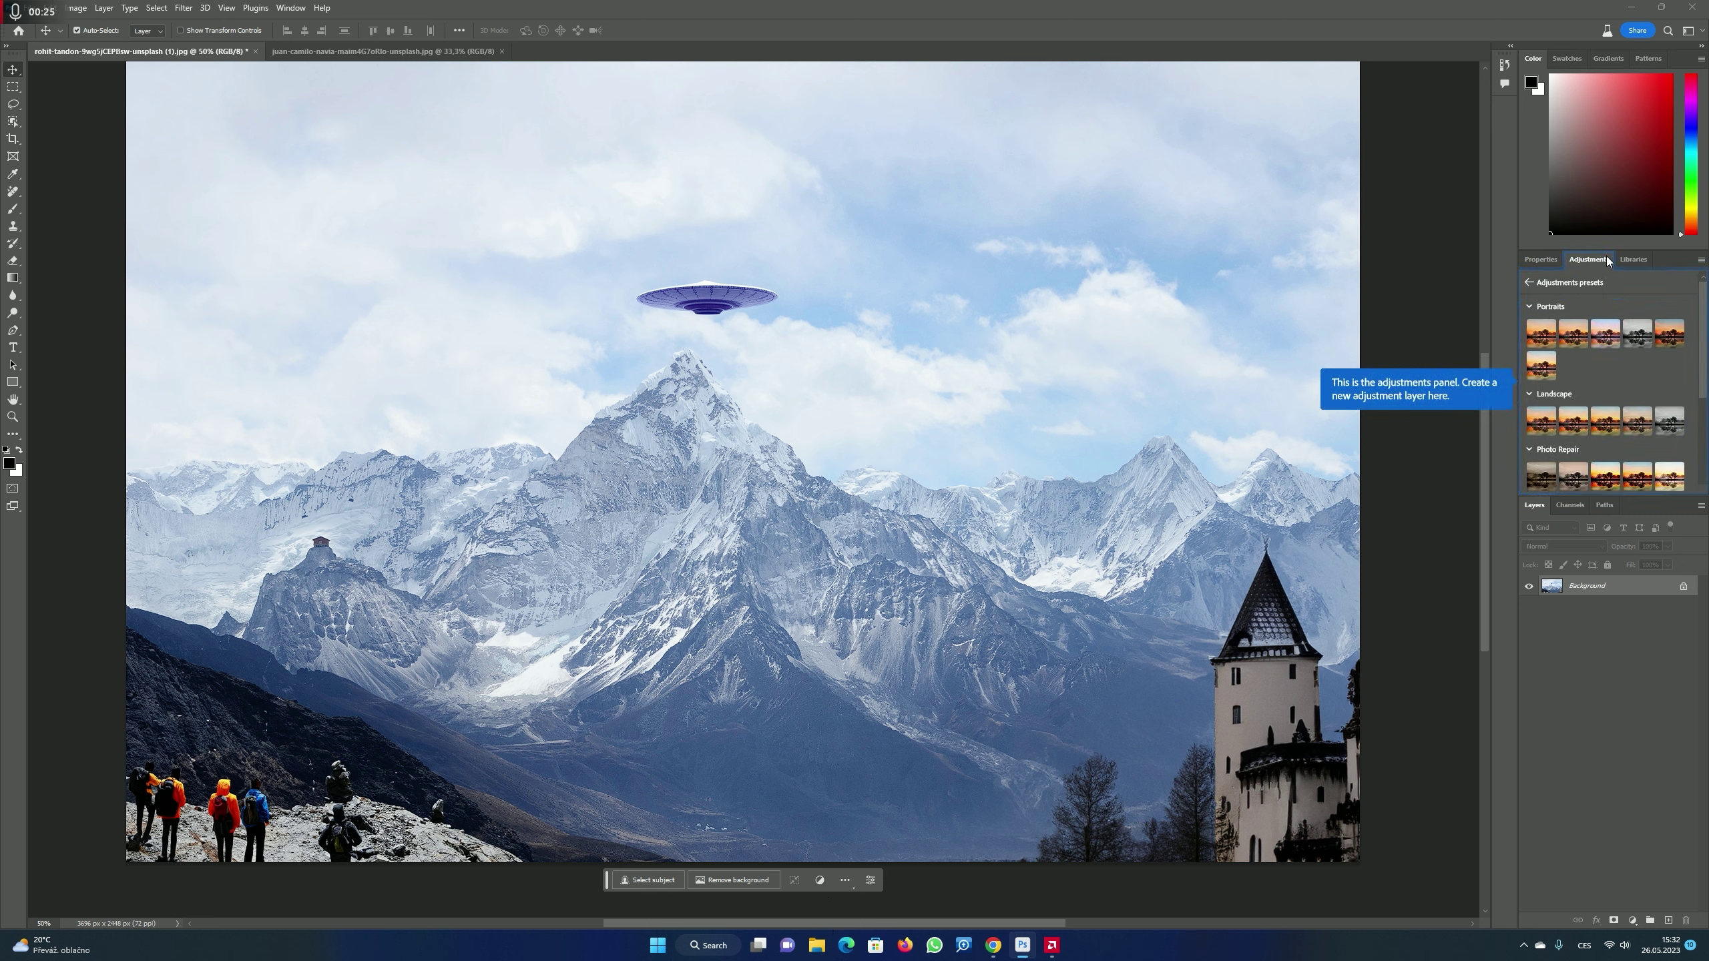
click(1549, 289)
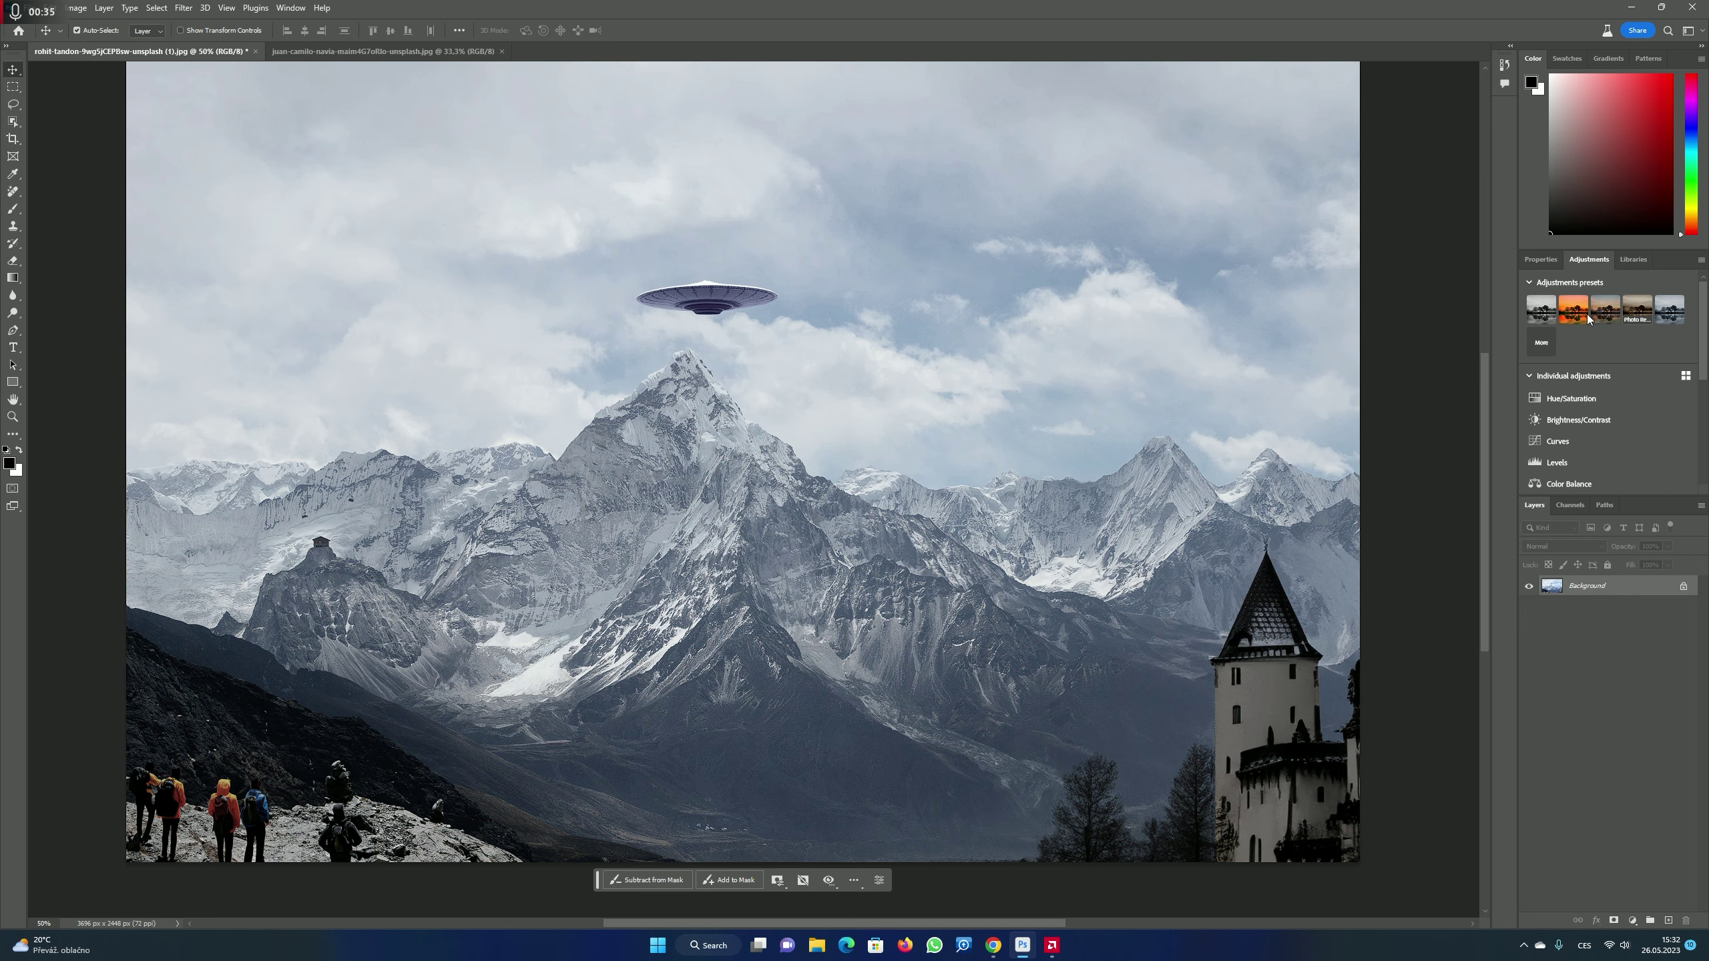
click(1541, 341)
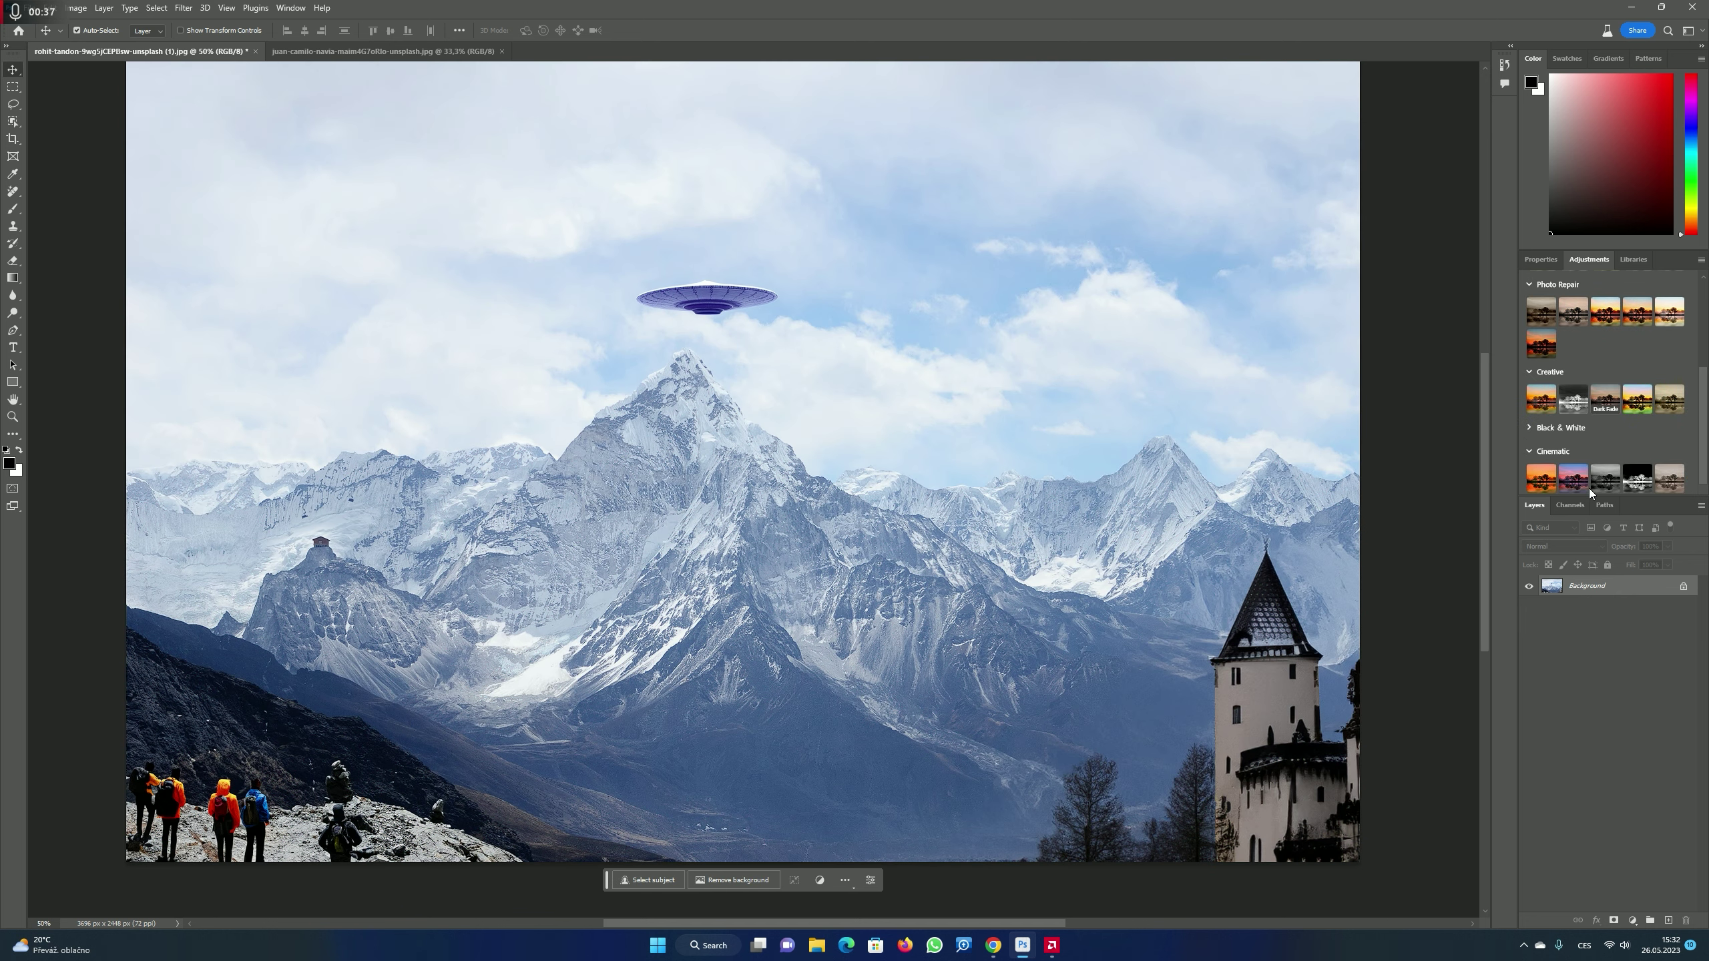
scroll(1576, 467, down, 5)
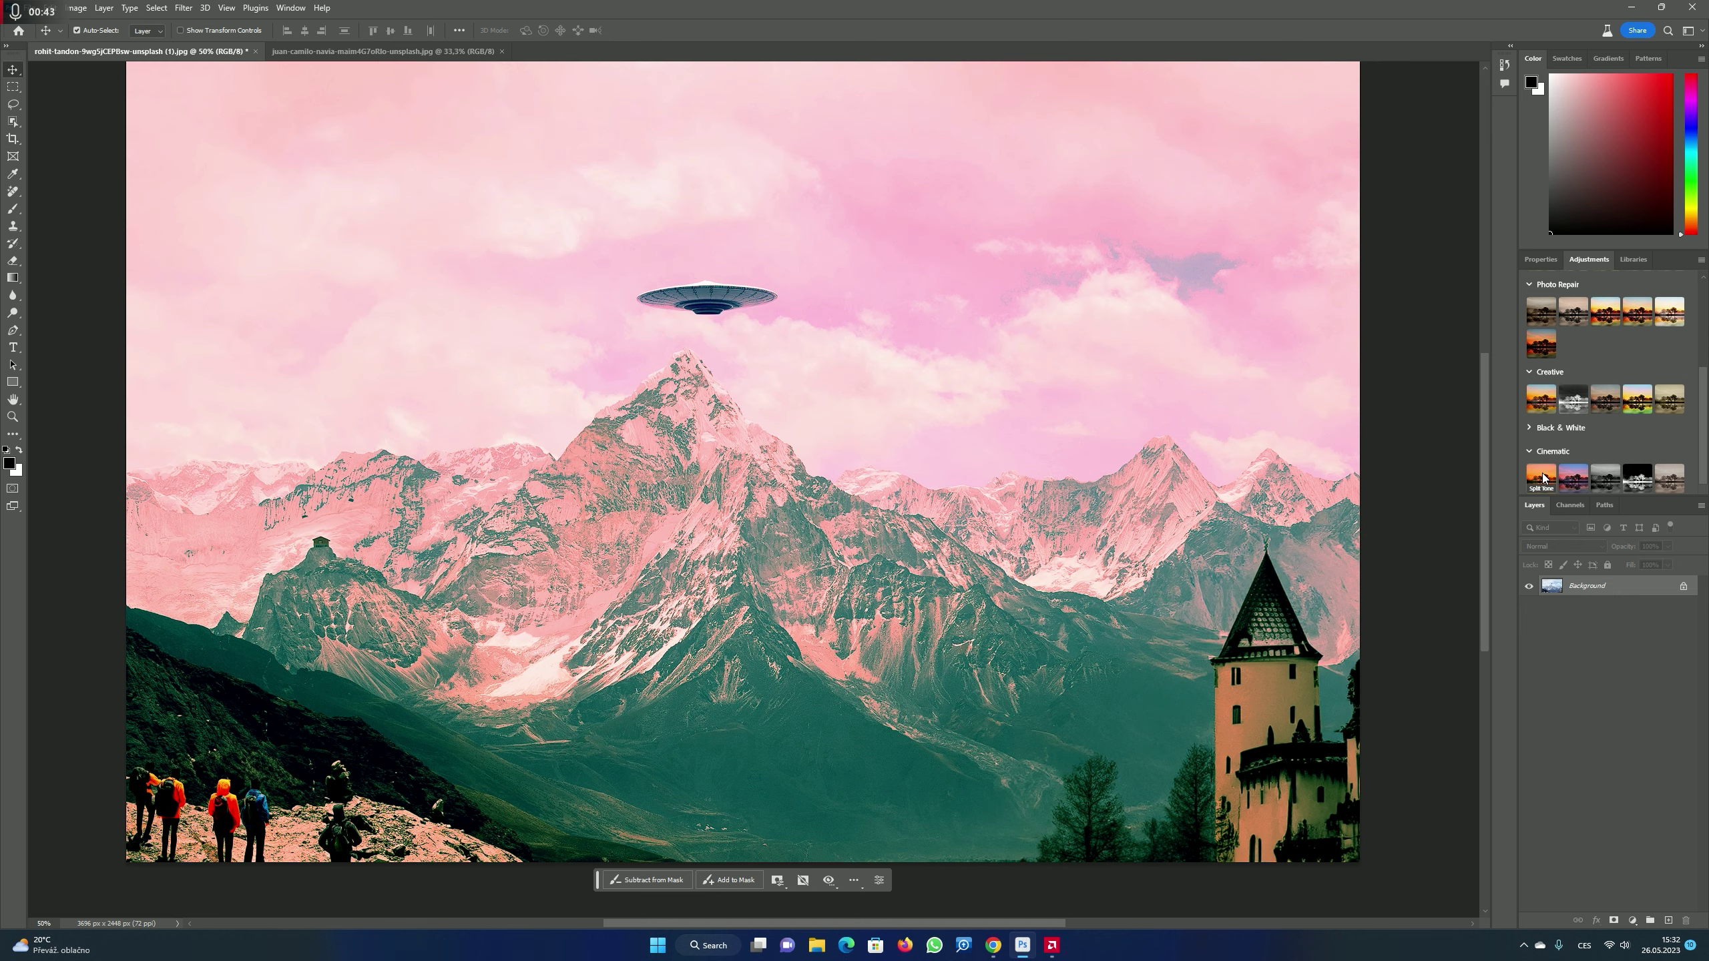
click(1543, 477)
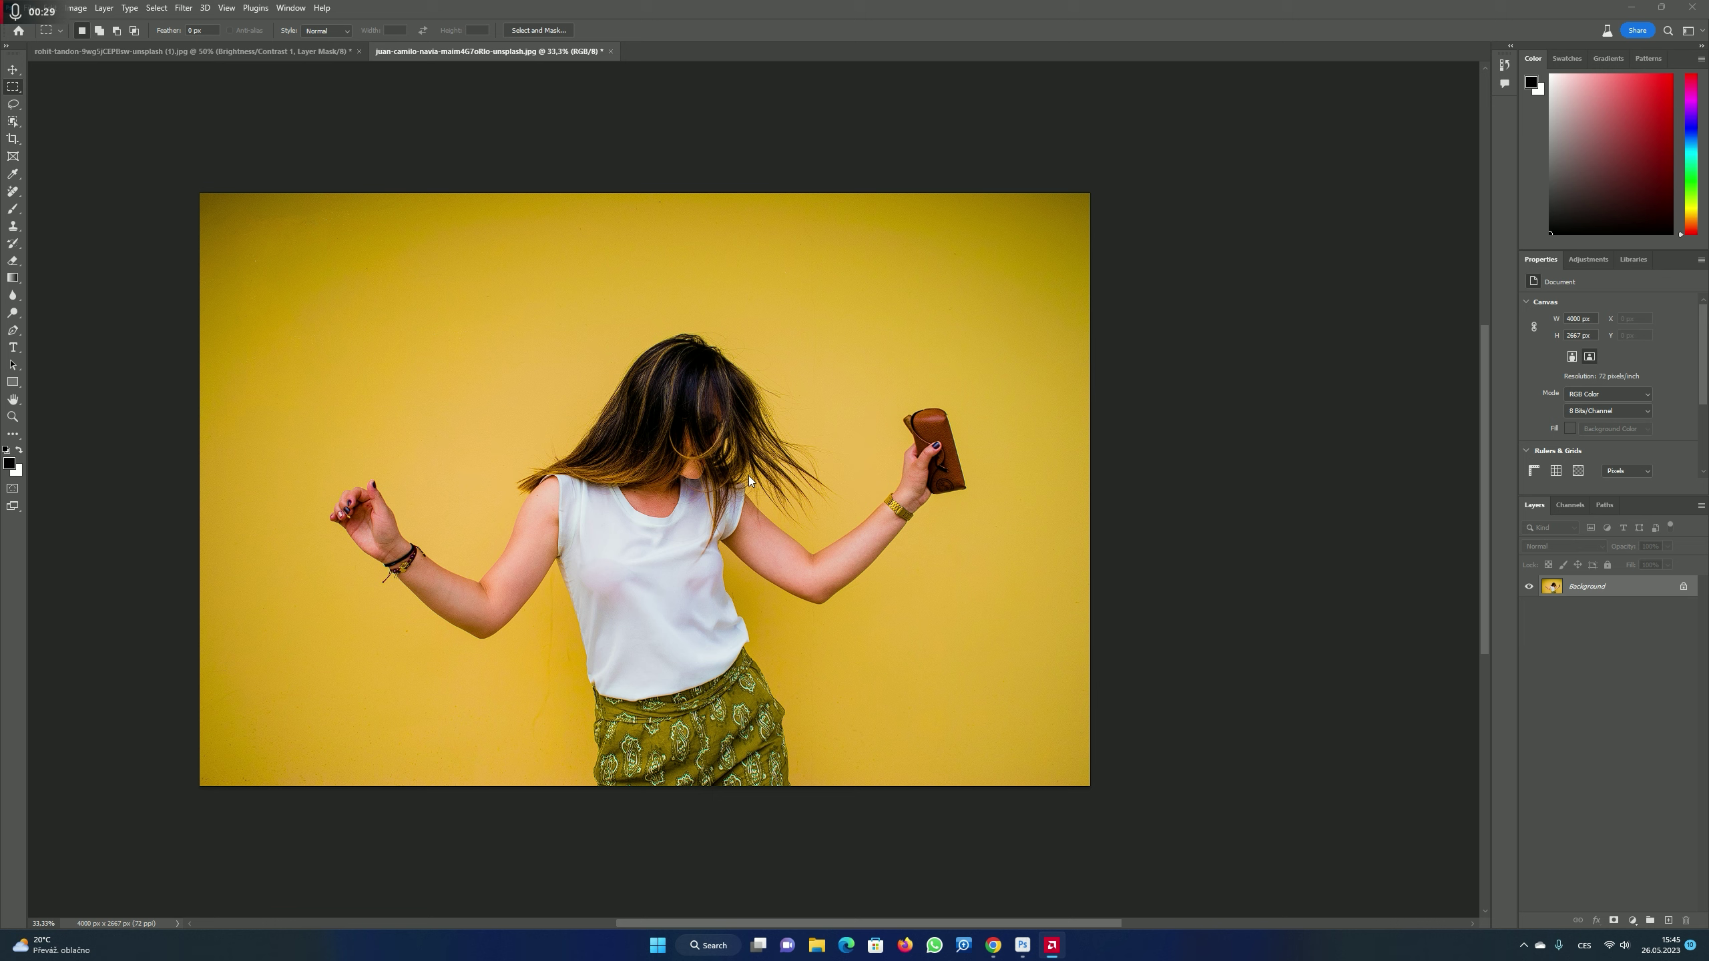
- Select the woman with Select subject, then invert to select the yellow wall
click(10, 70)
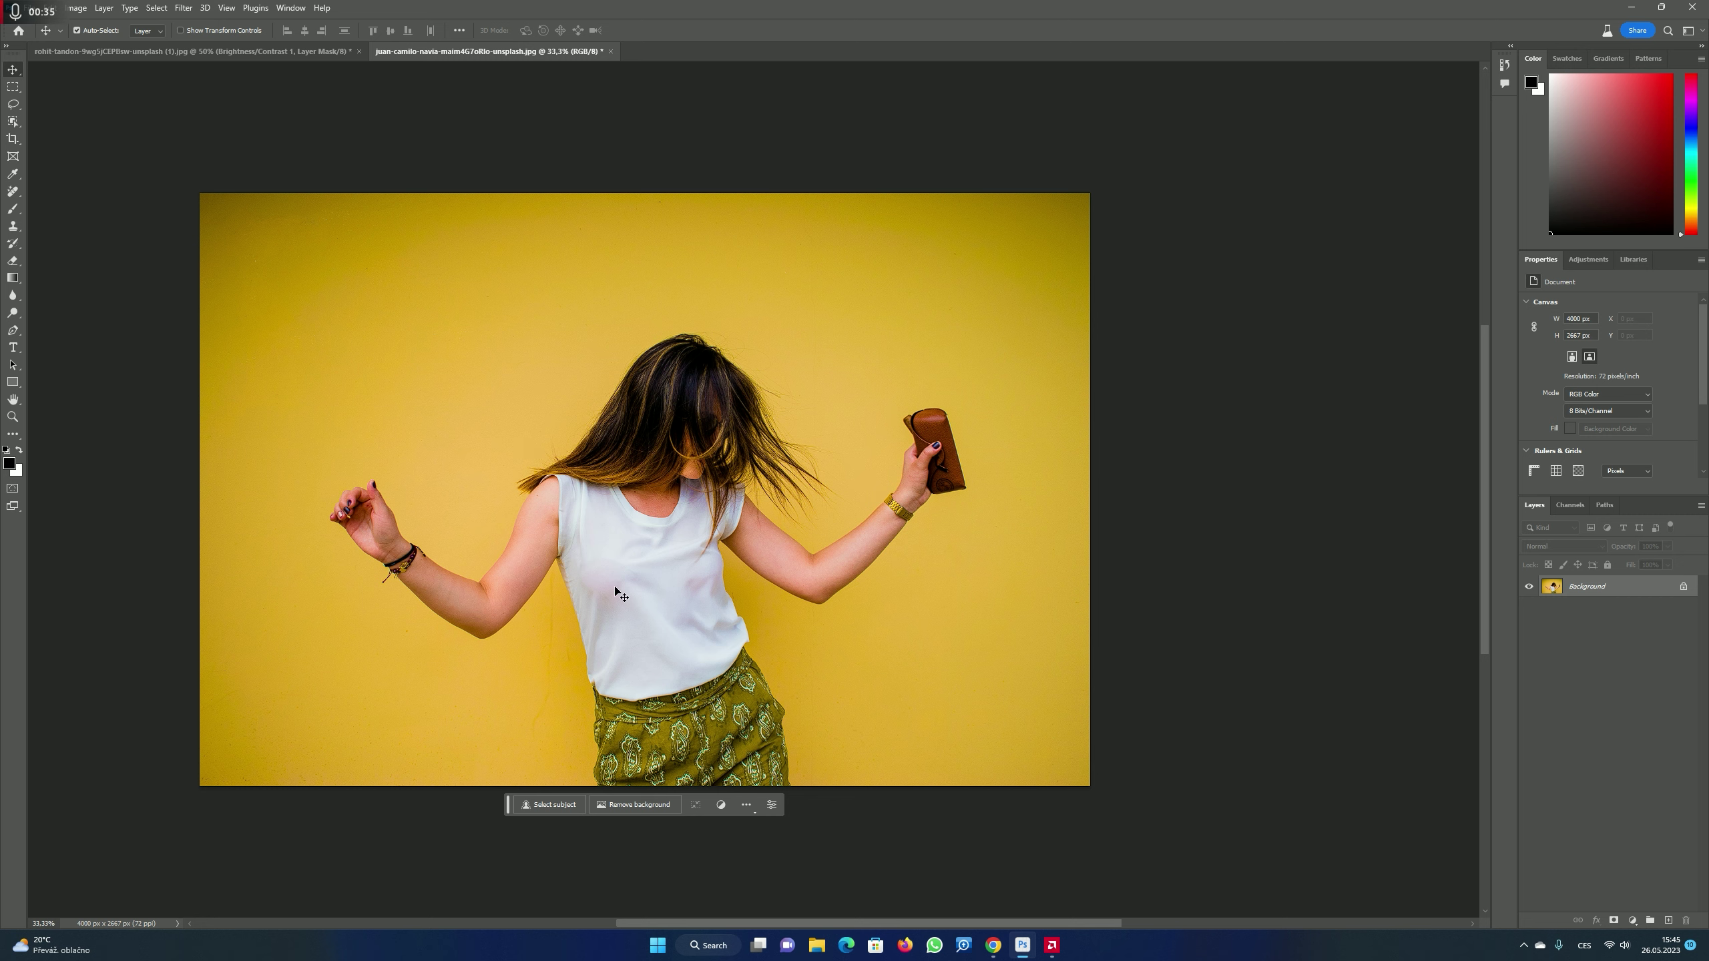
click(538, 812)
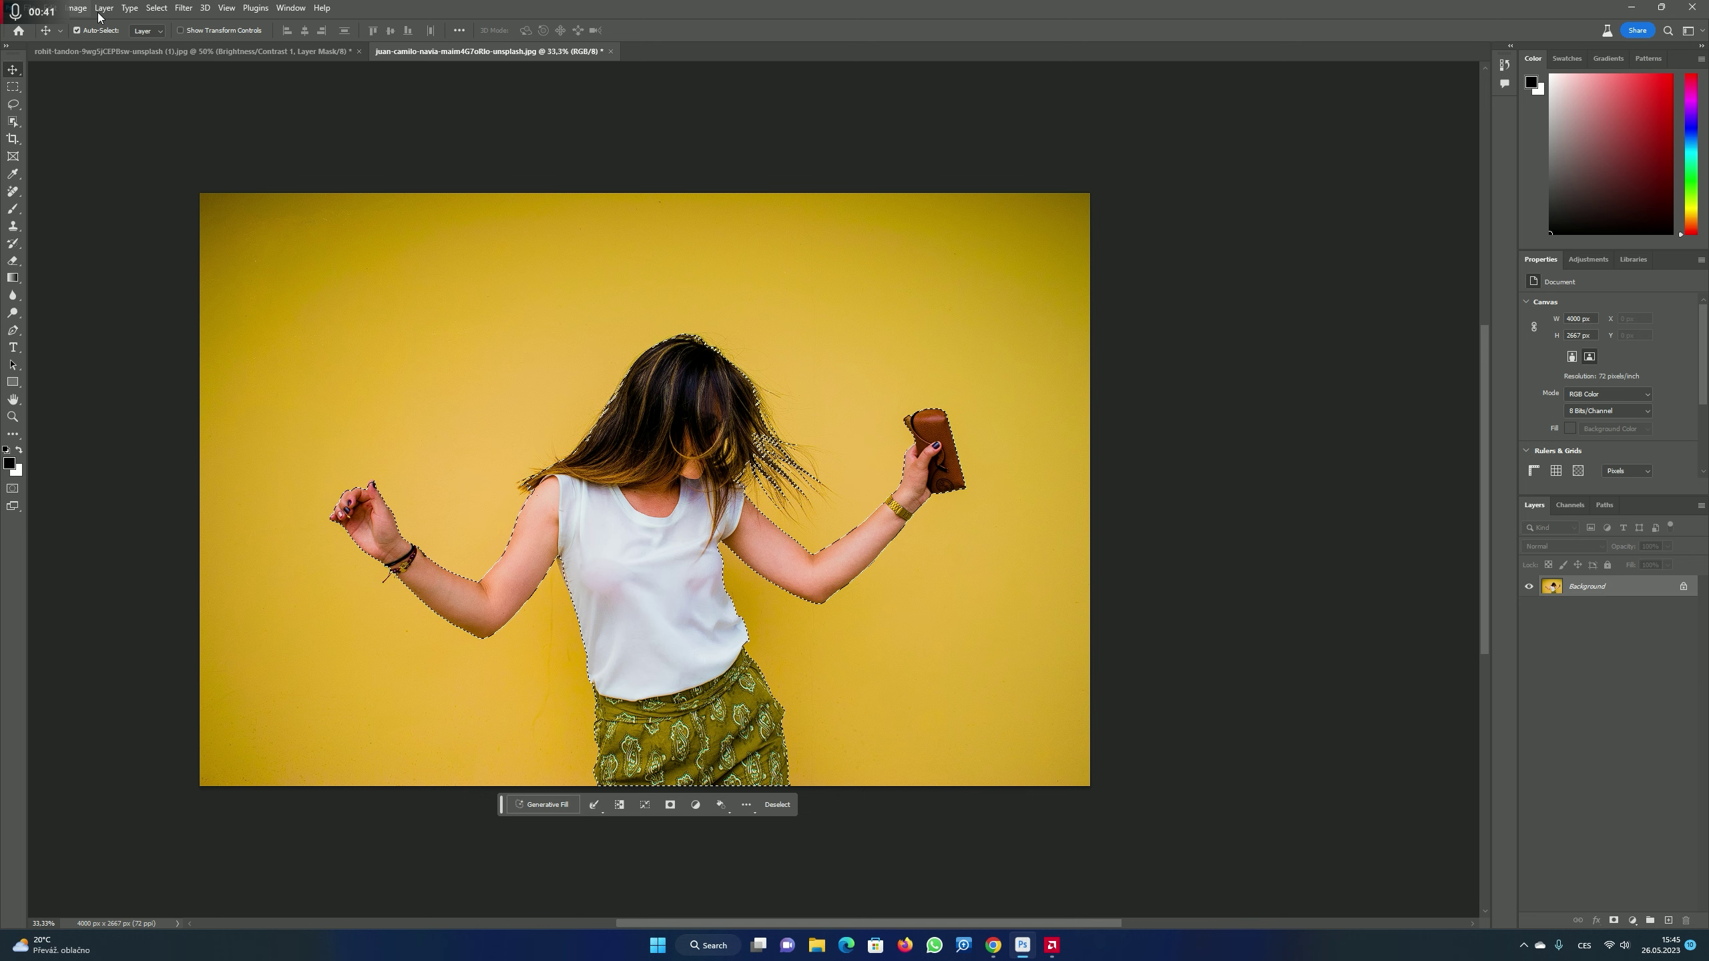
click(156, 8)
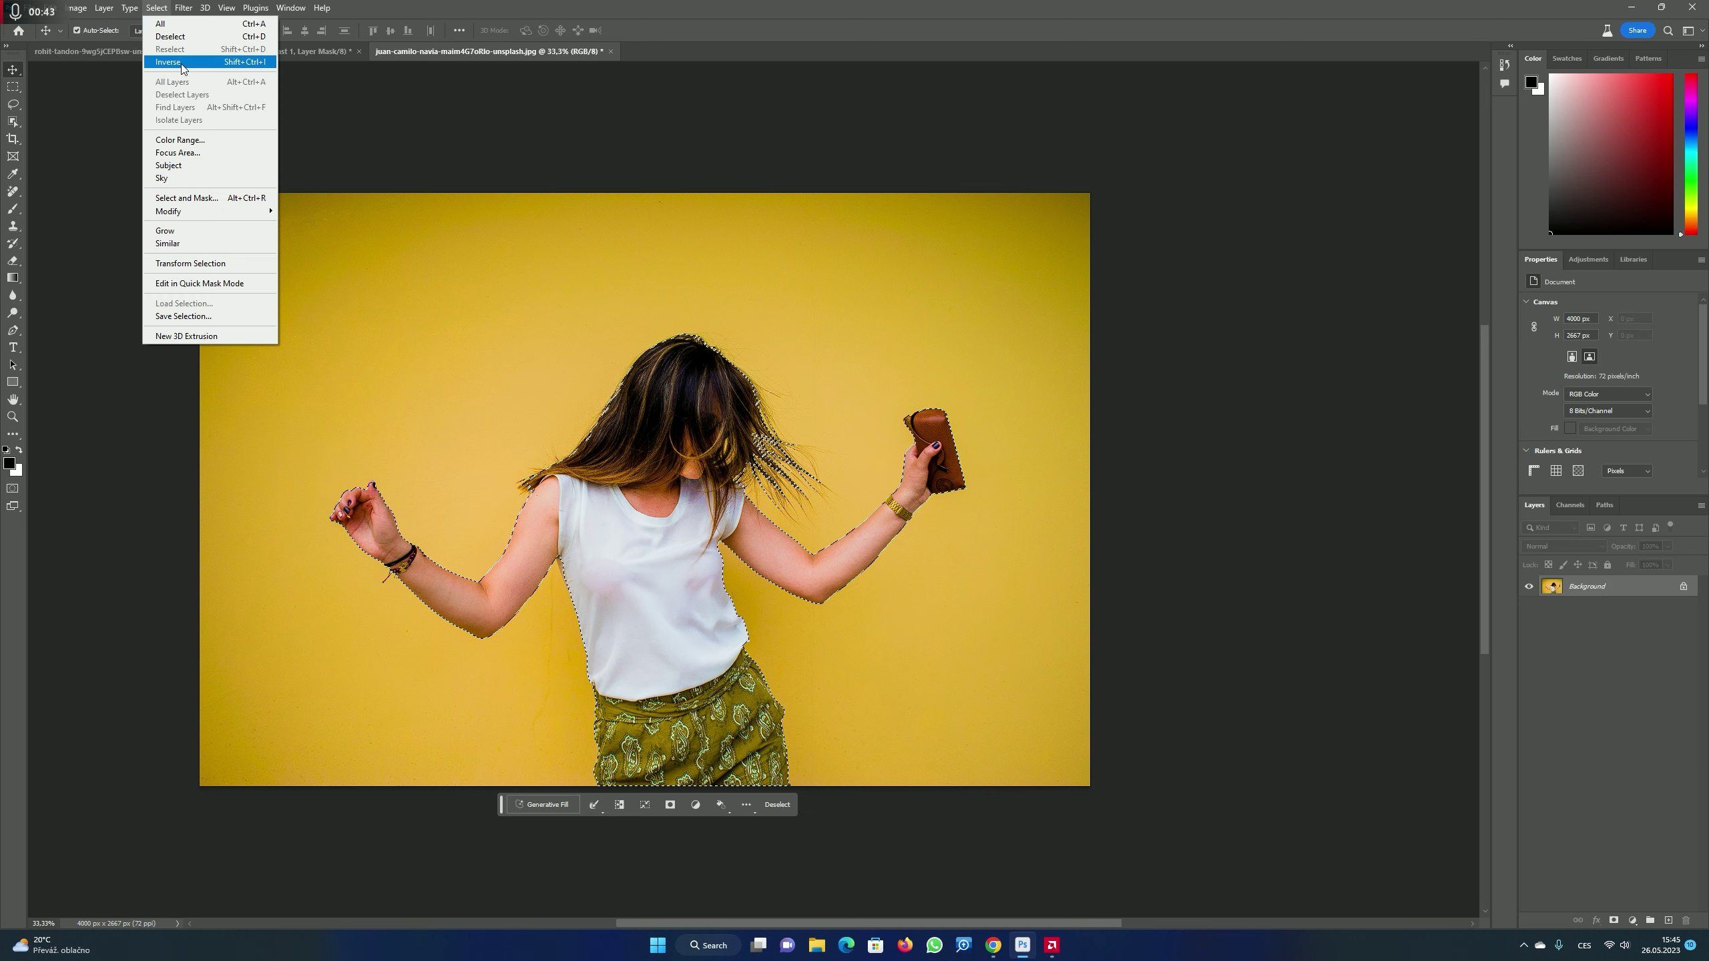
click(161, 63)
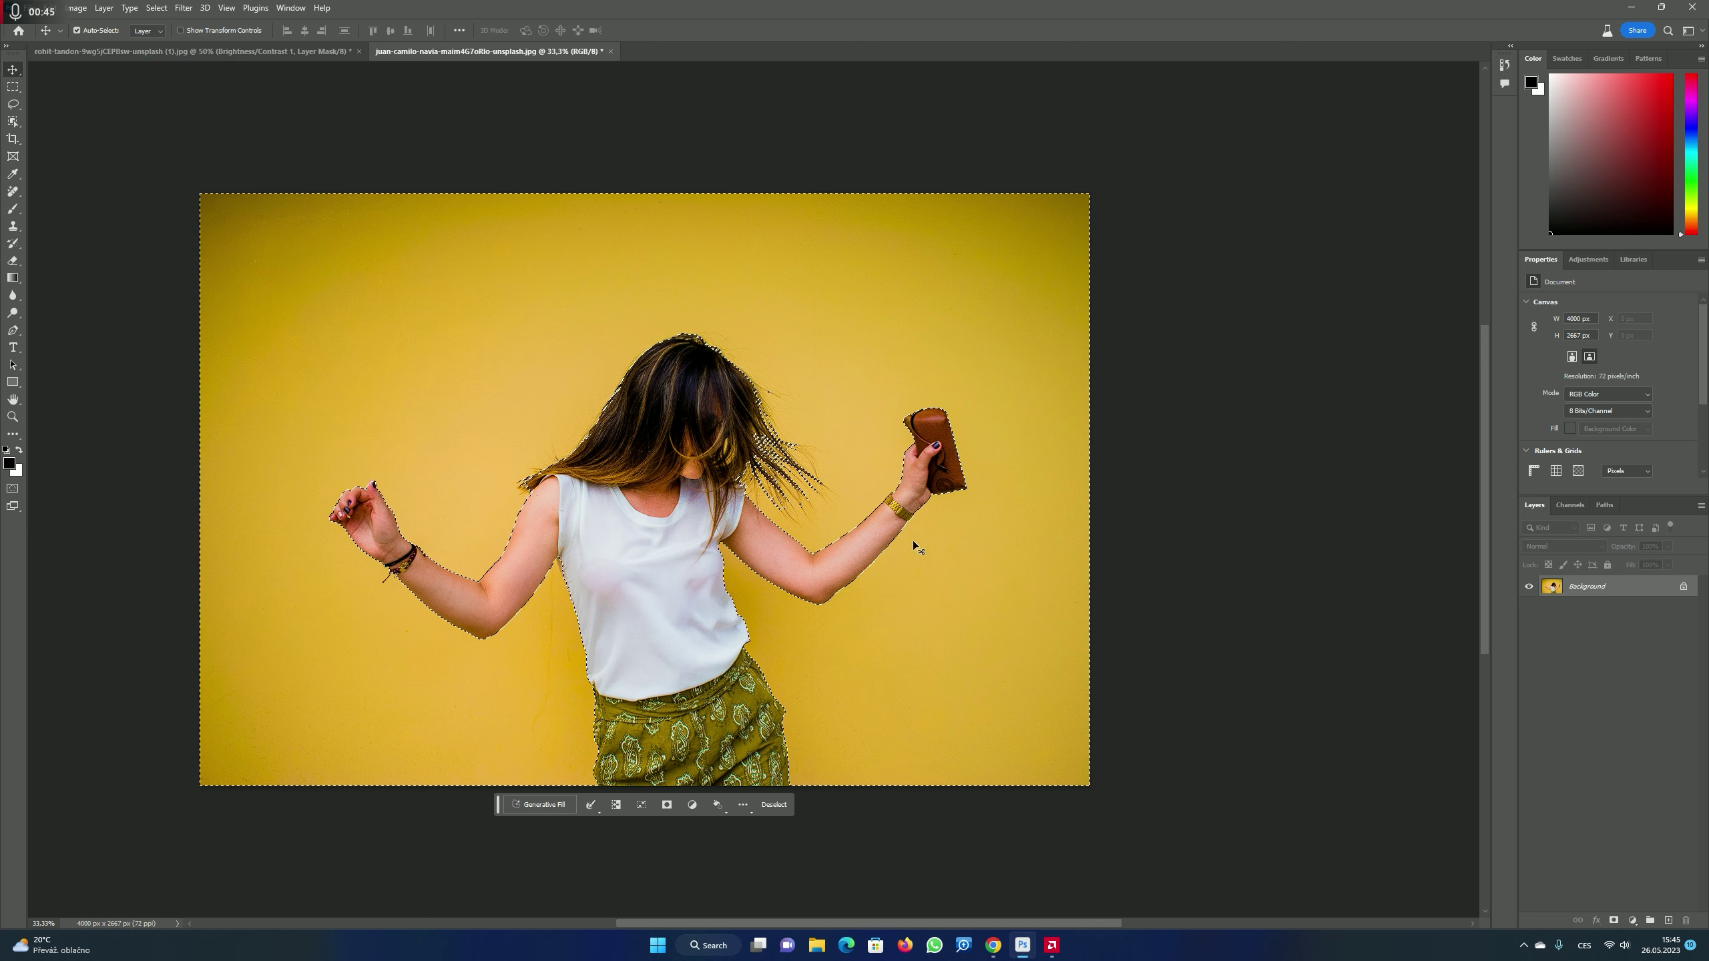
- Generate a 'sunny beach' background and browse back to the first, open-sea variation
click(531, 805)
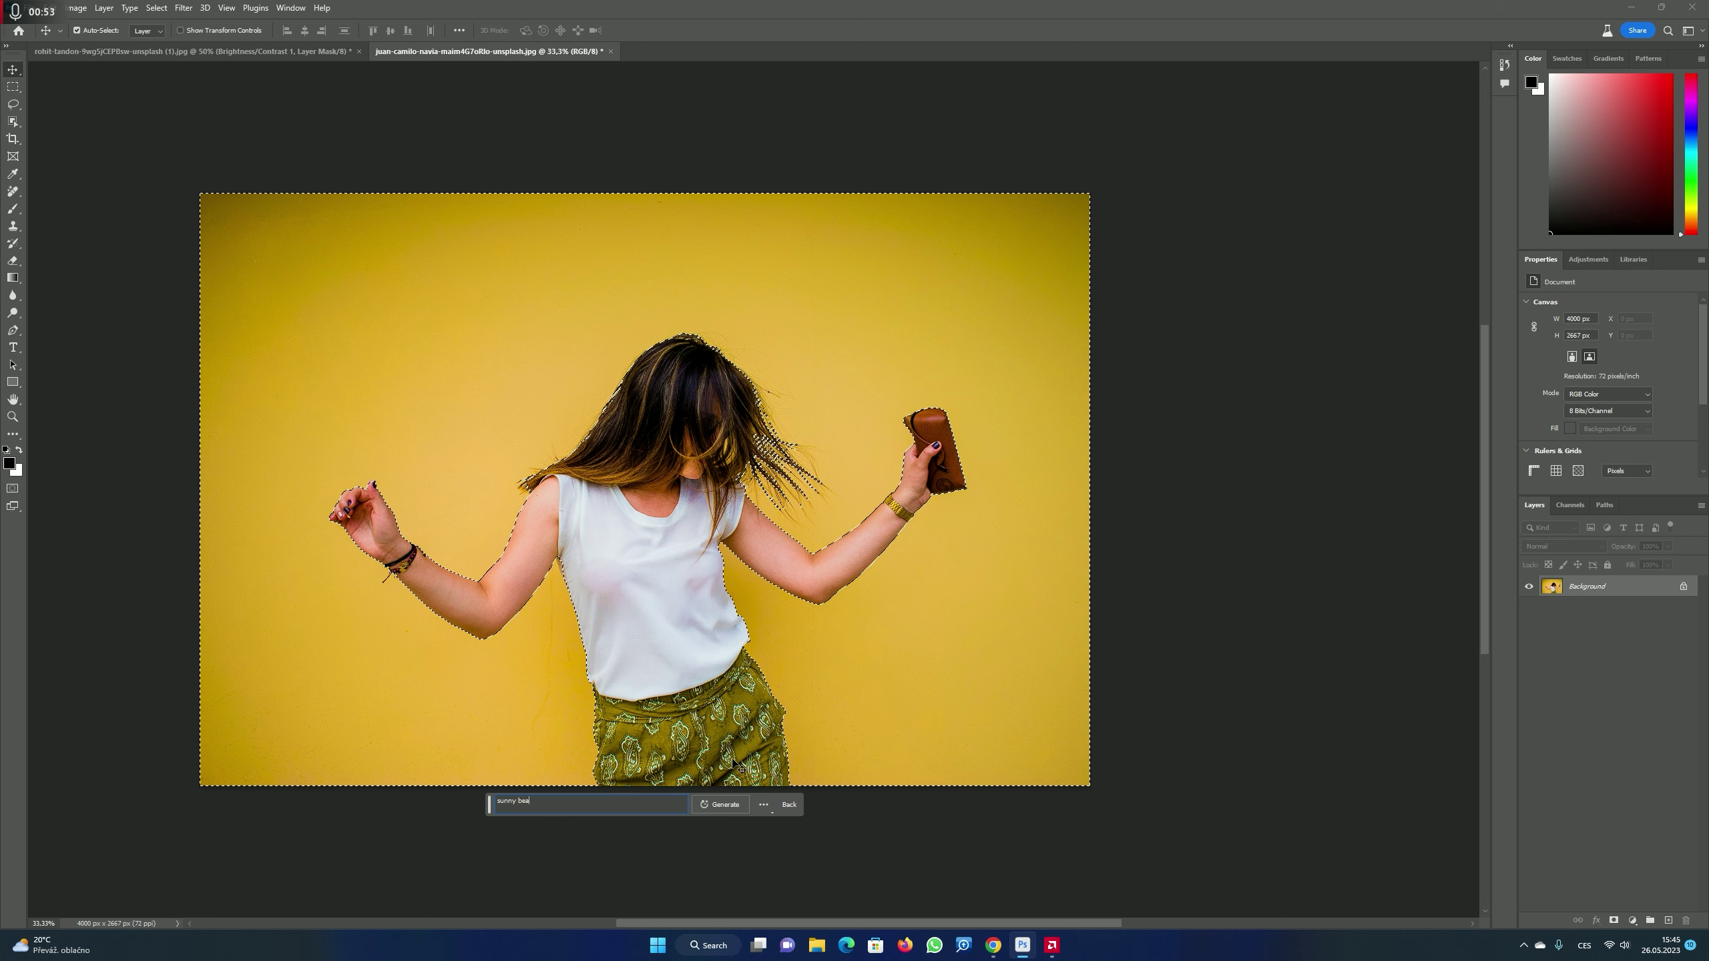
click(720, 804)
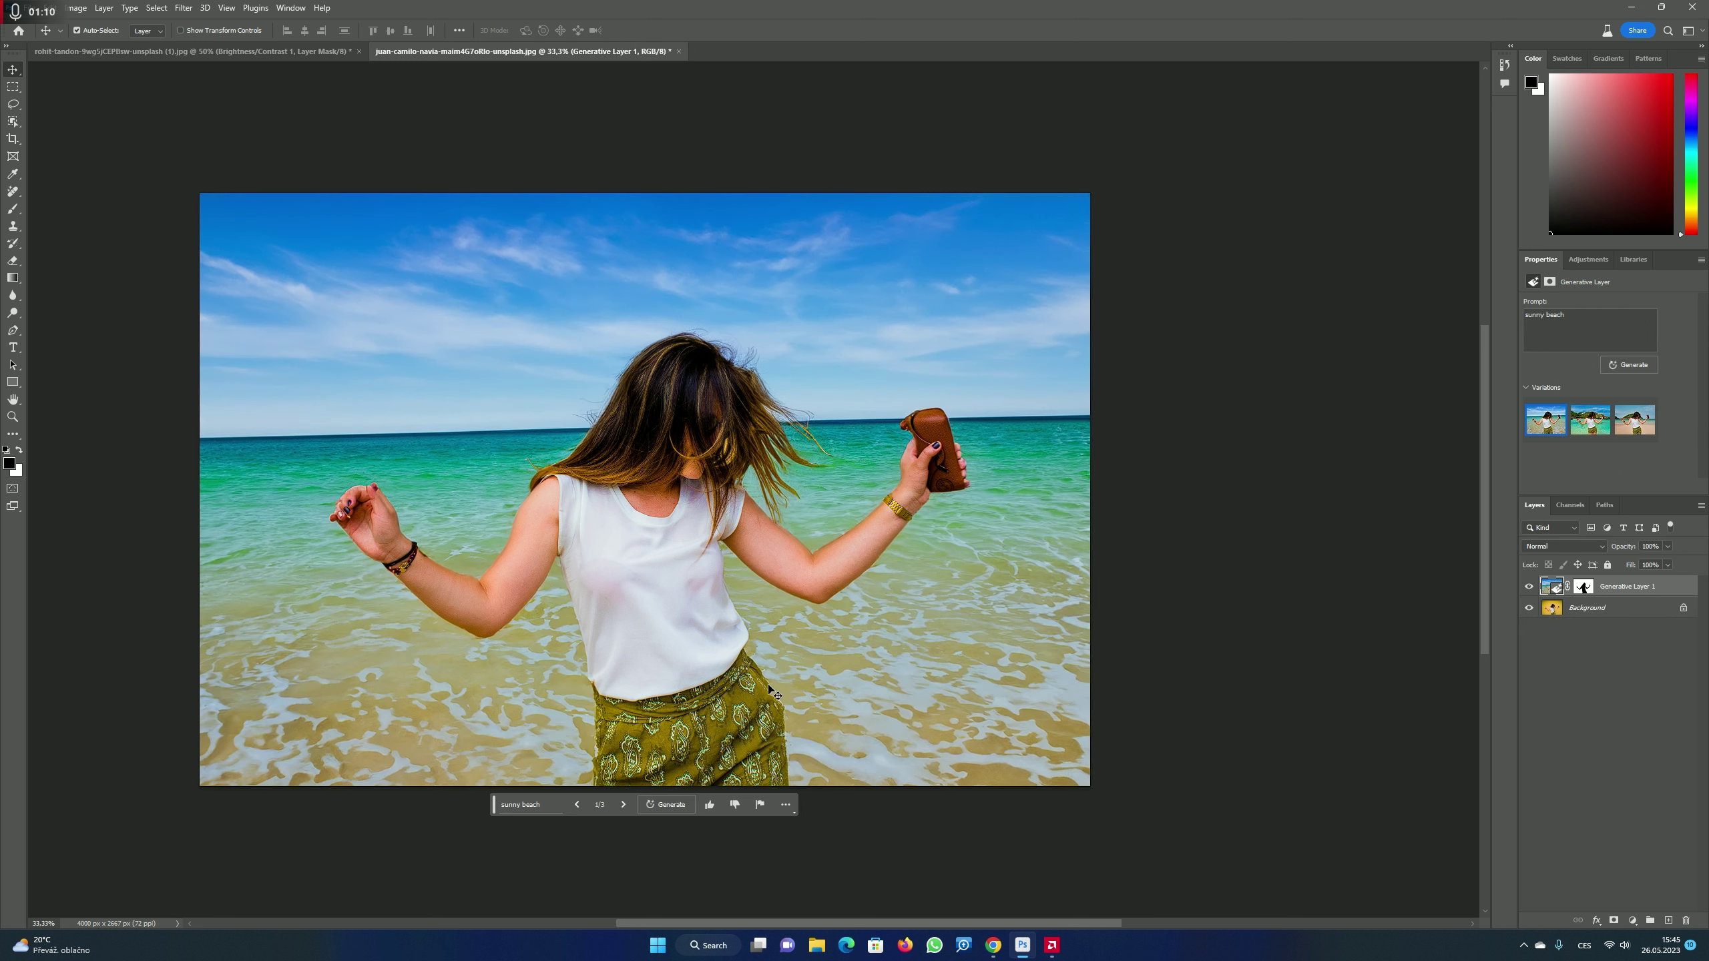
click(622, 805)
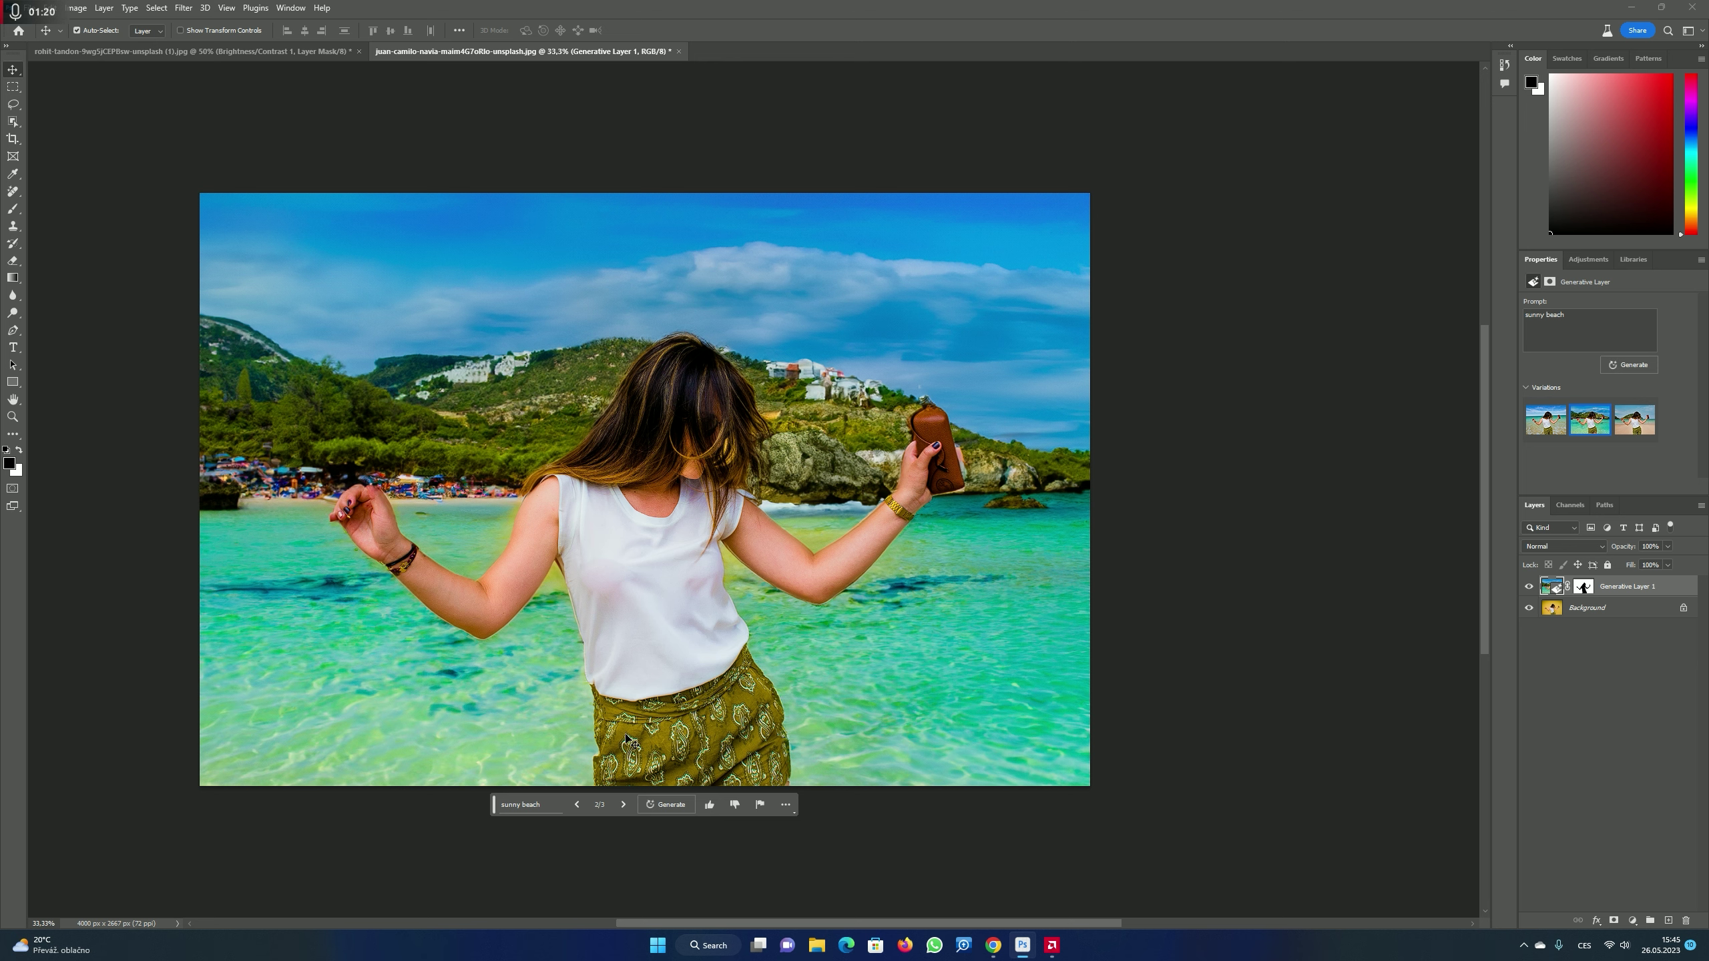
click(618, 807)
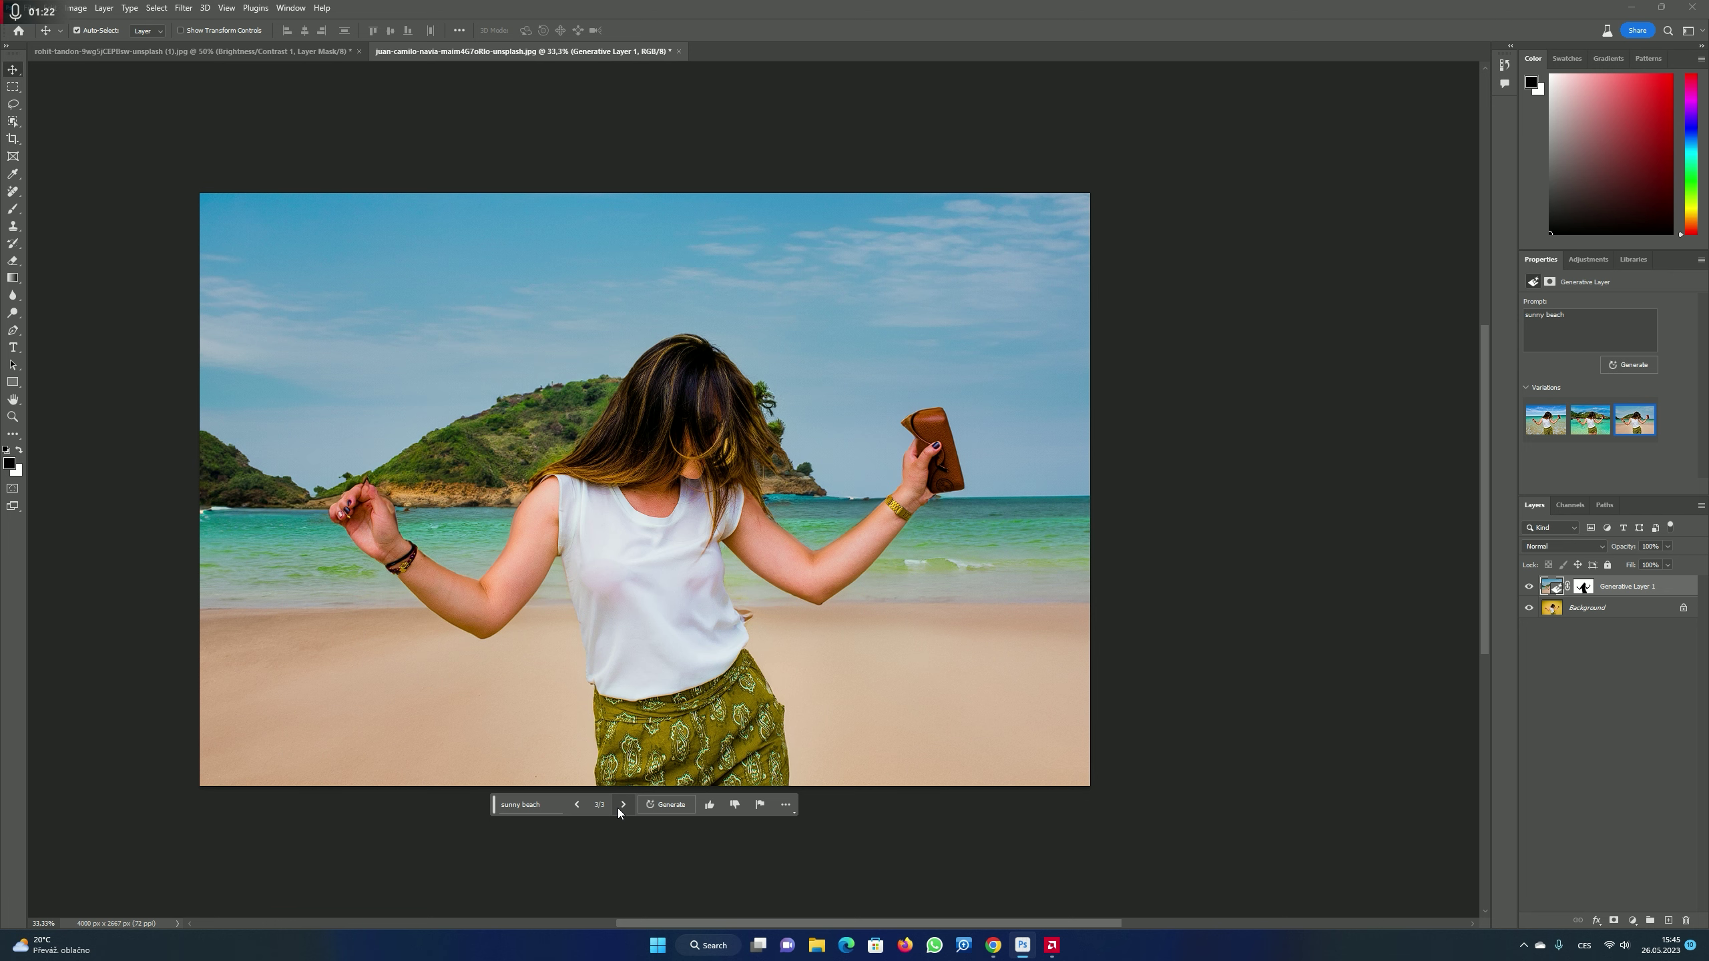
click(578, 805)
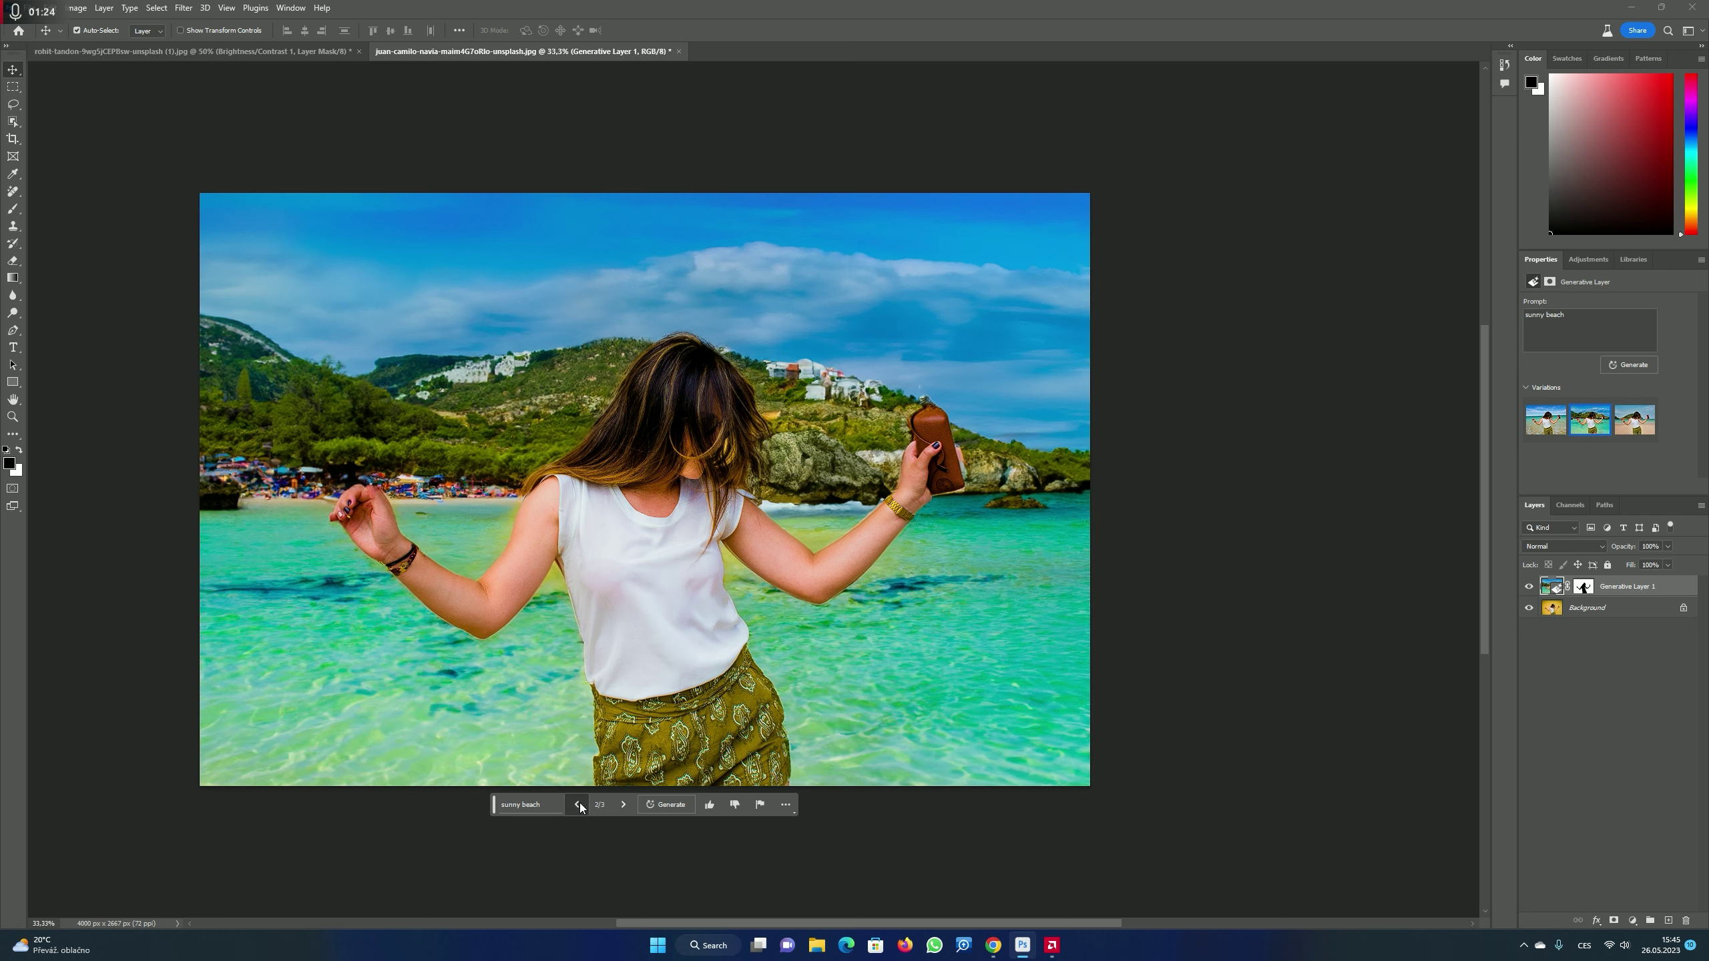
click(578, 806)
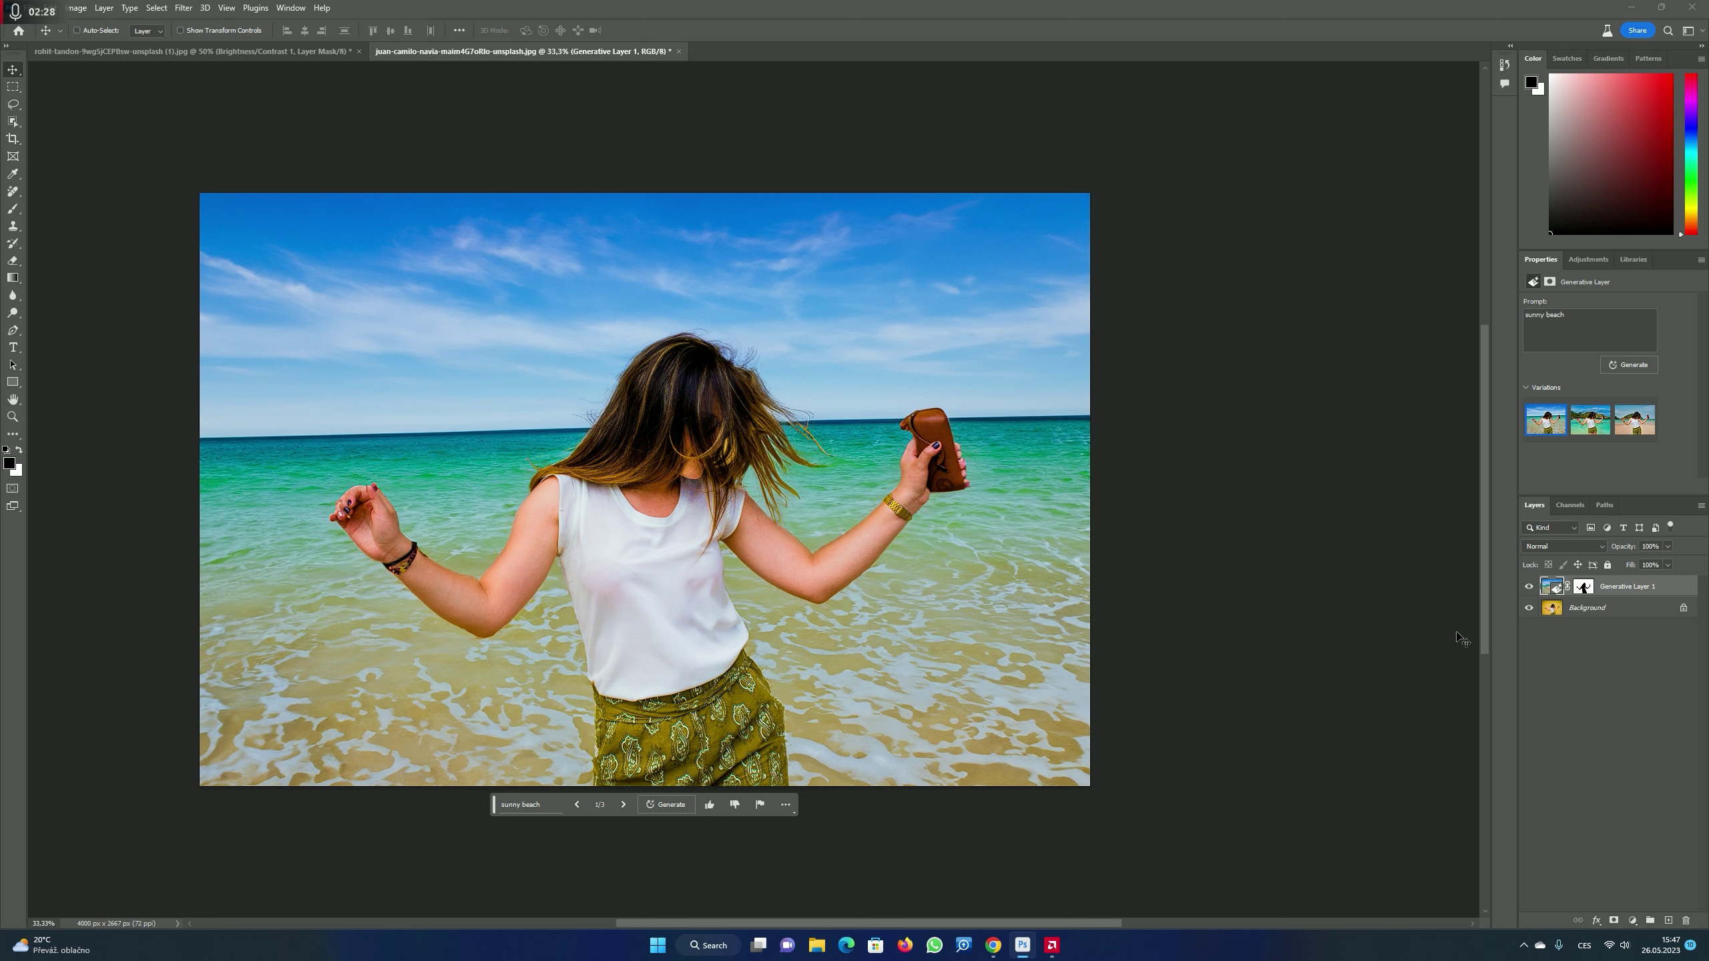
- Merge the generated layer down and crop-extend the canvas rightward to 4816 px wide
key(ctrl+e)
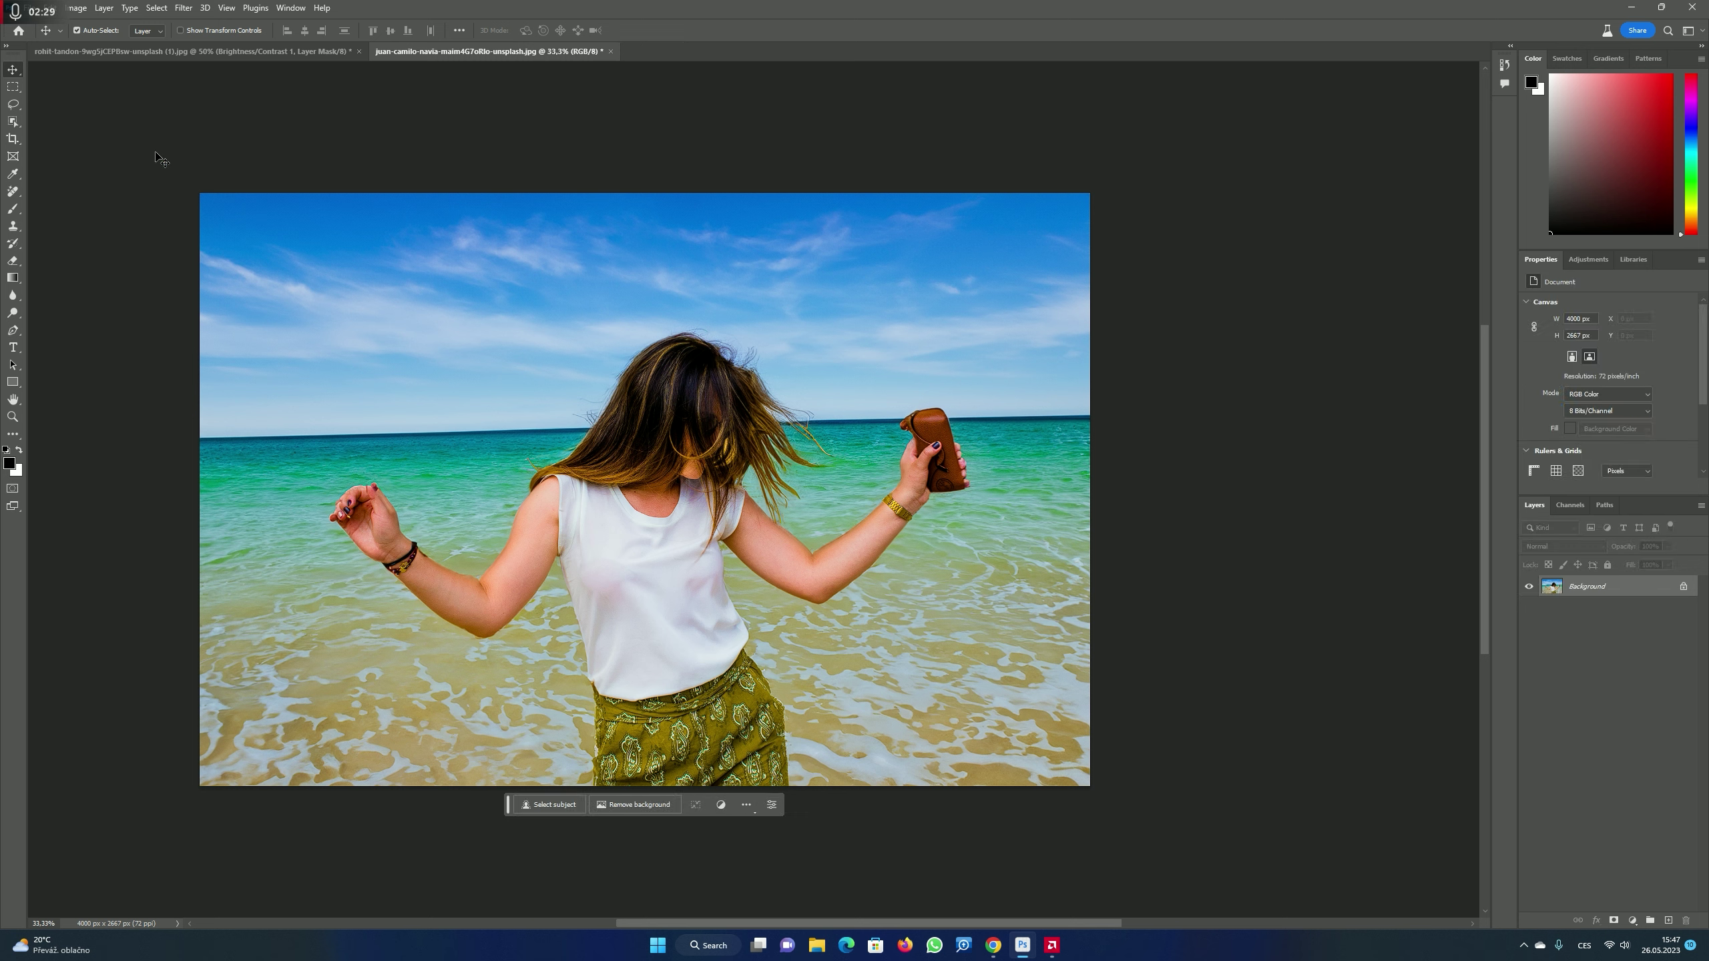
click(12, 87)
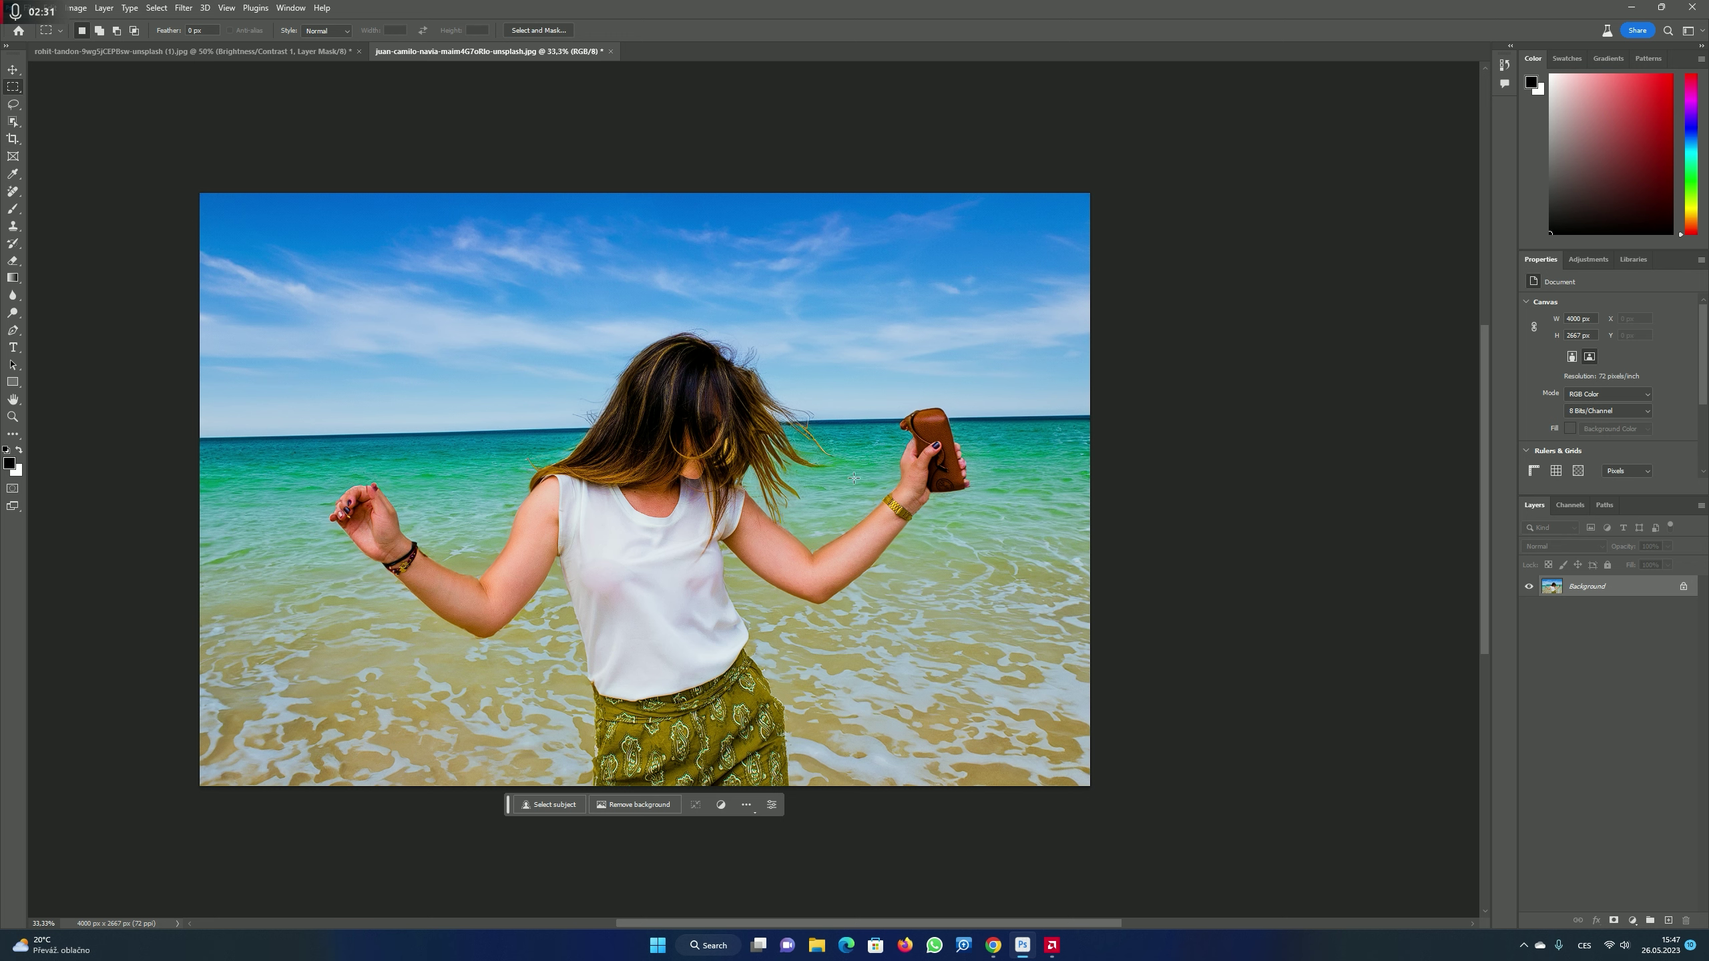
click(14, 139)
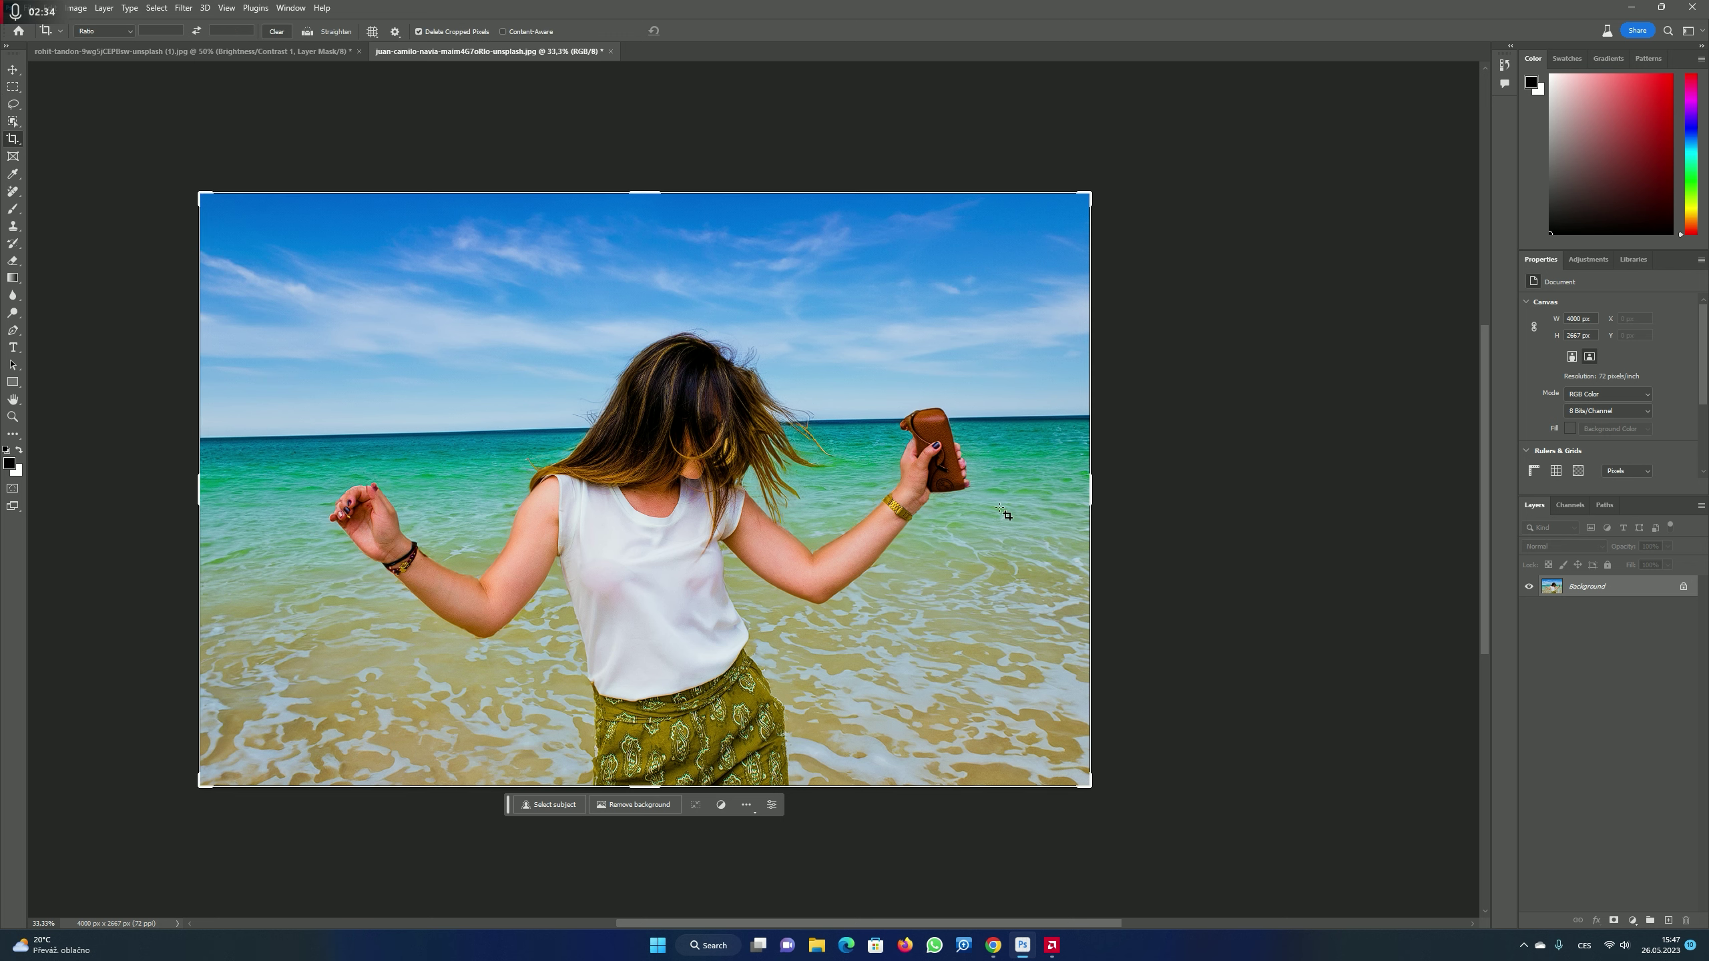
drag(1090, 490, 1182, 494)
key(Return)
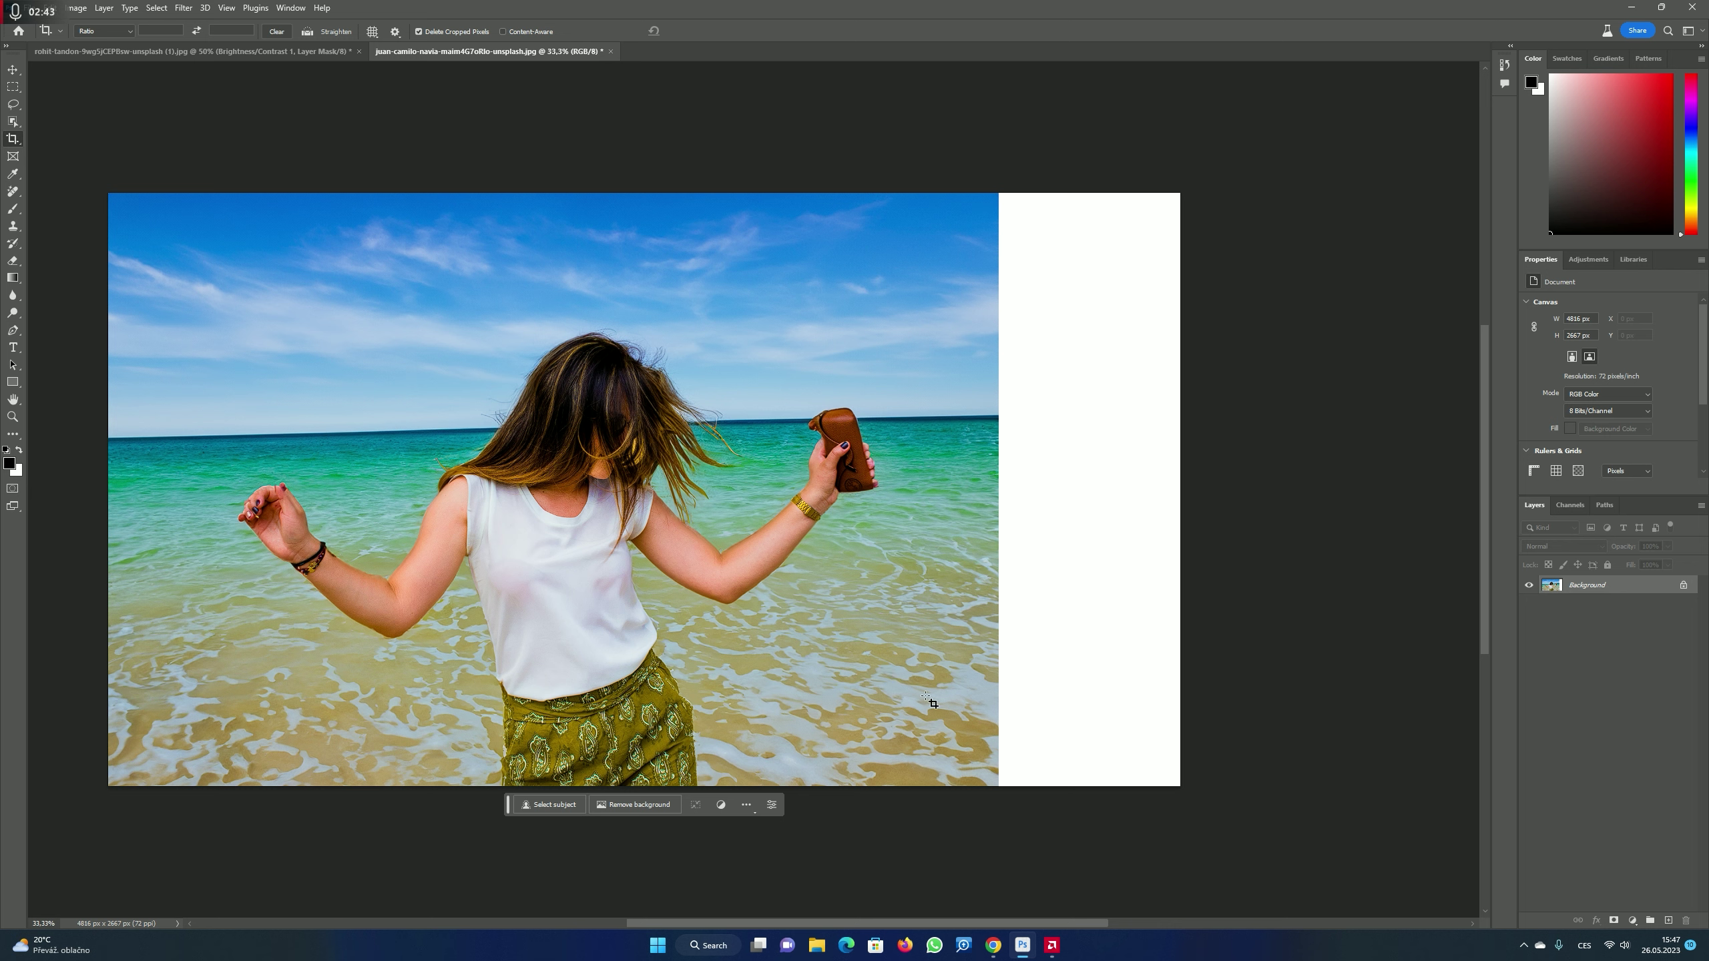
- Select the white strip with part of the photo and generative-fill it with 'sea'
click(13, 87)
drag(902, 190, 1337, 899)
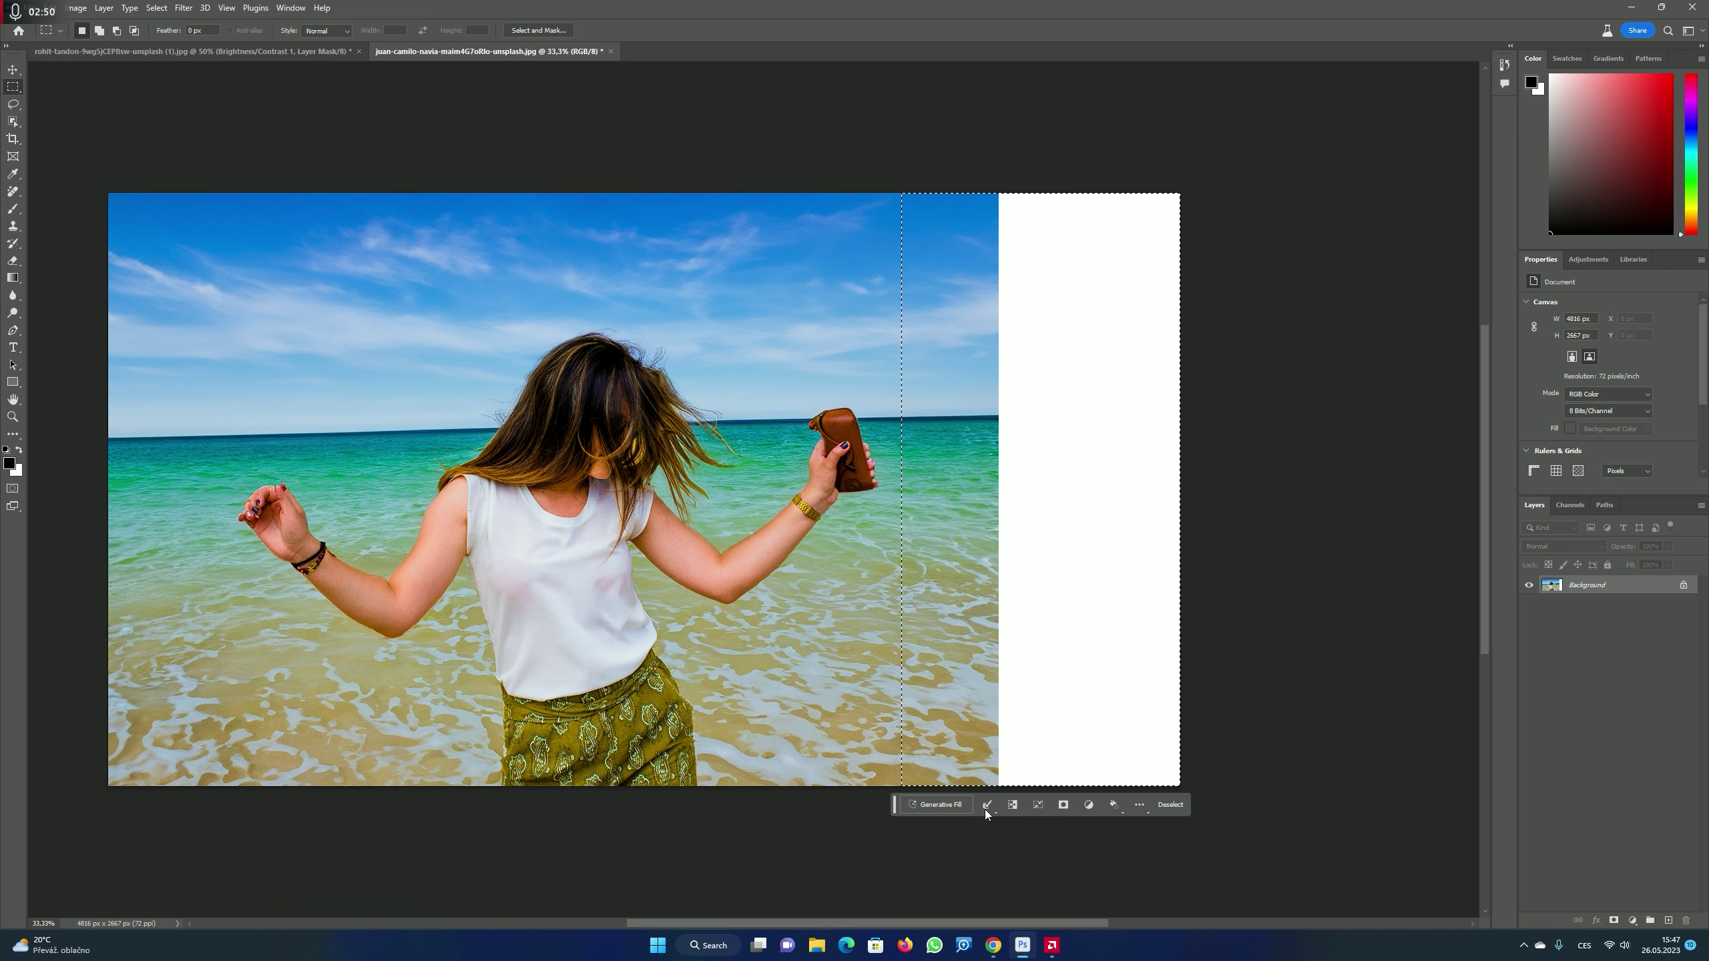
click(935, 804)
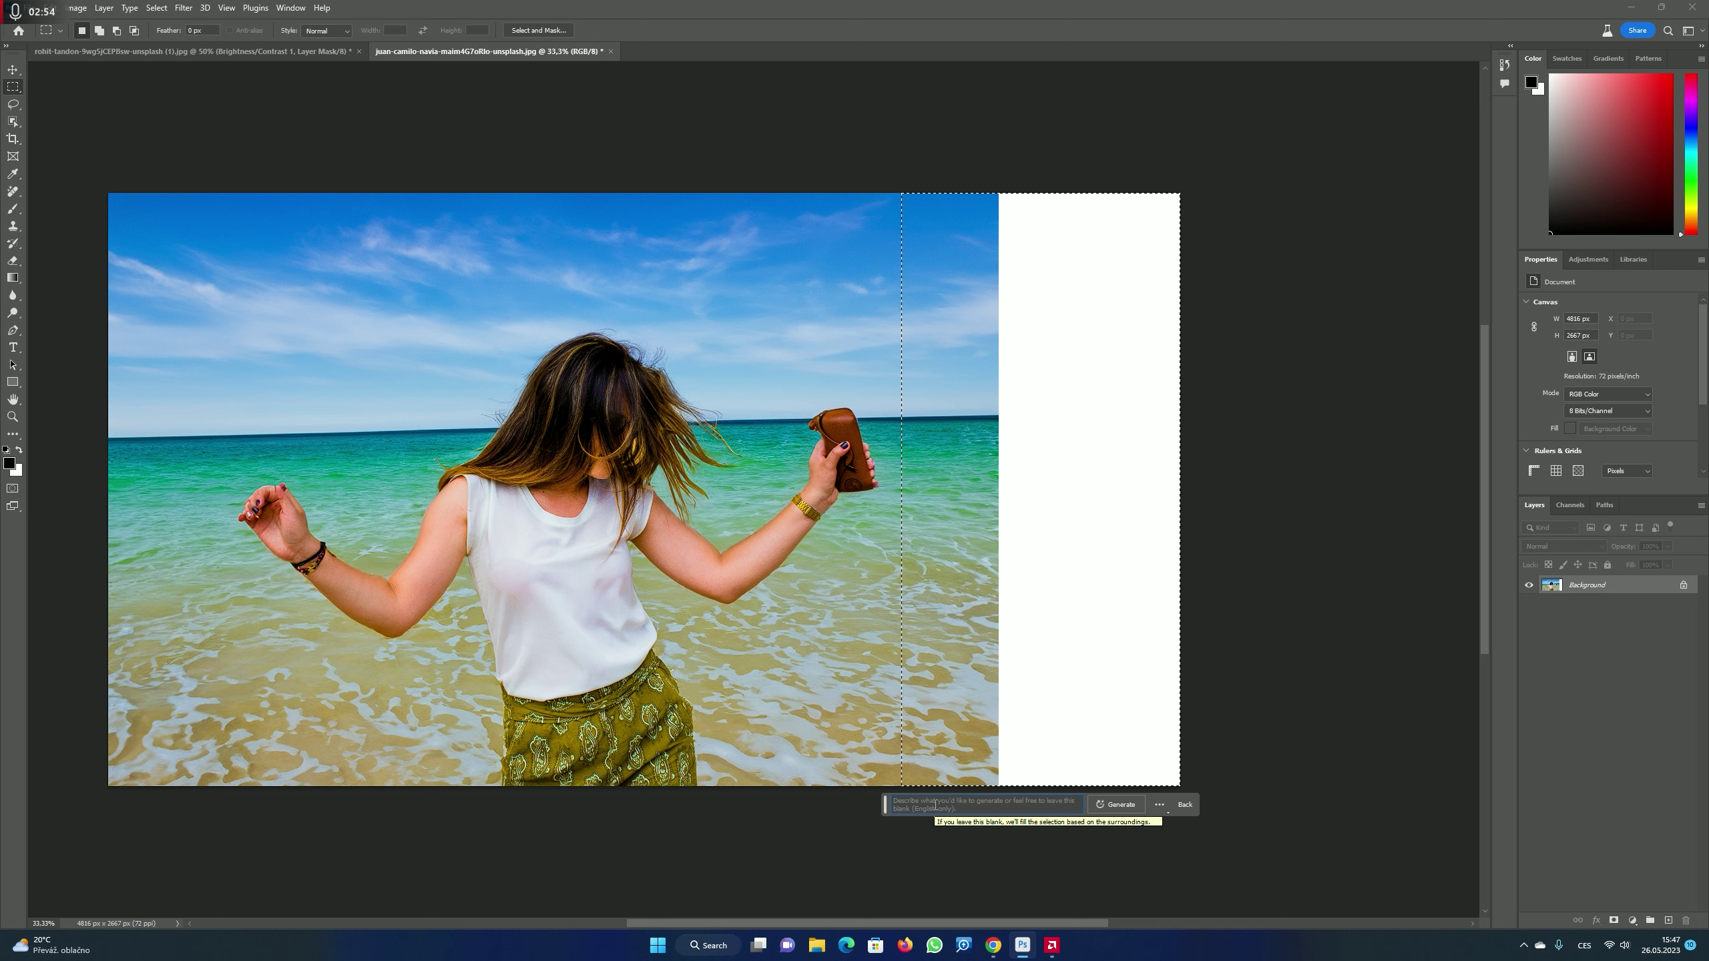
text(sea)
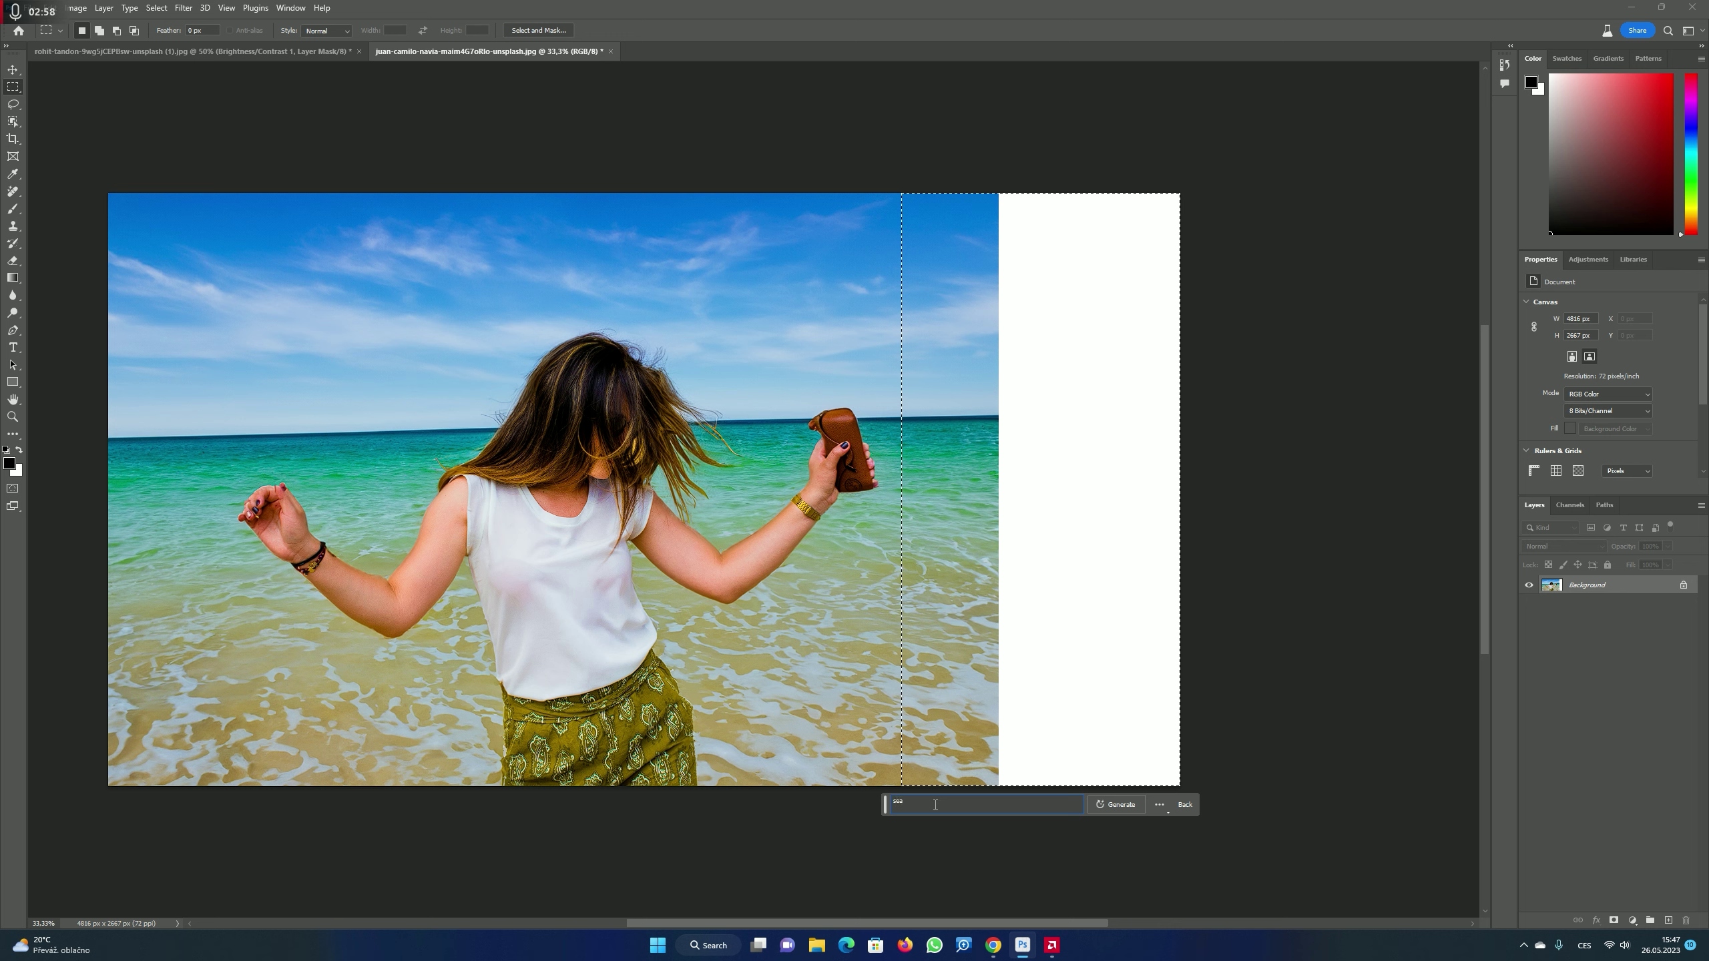
key(Return)
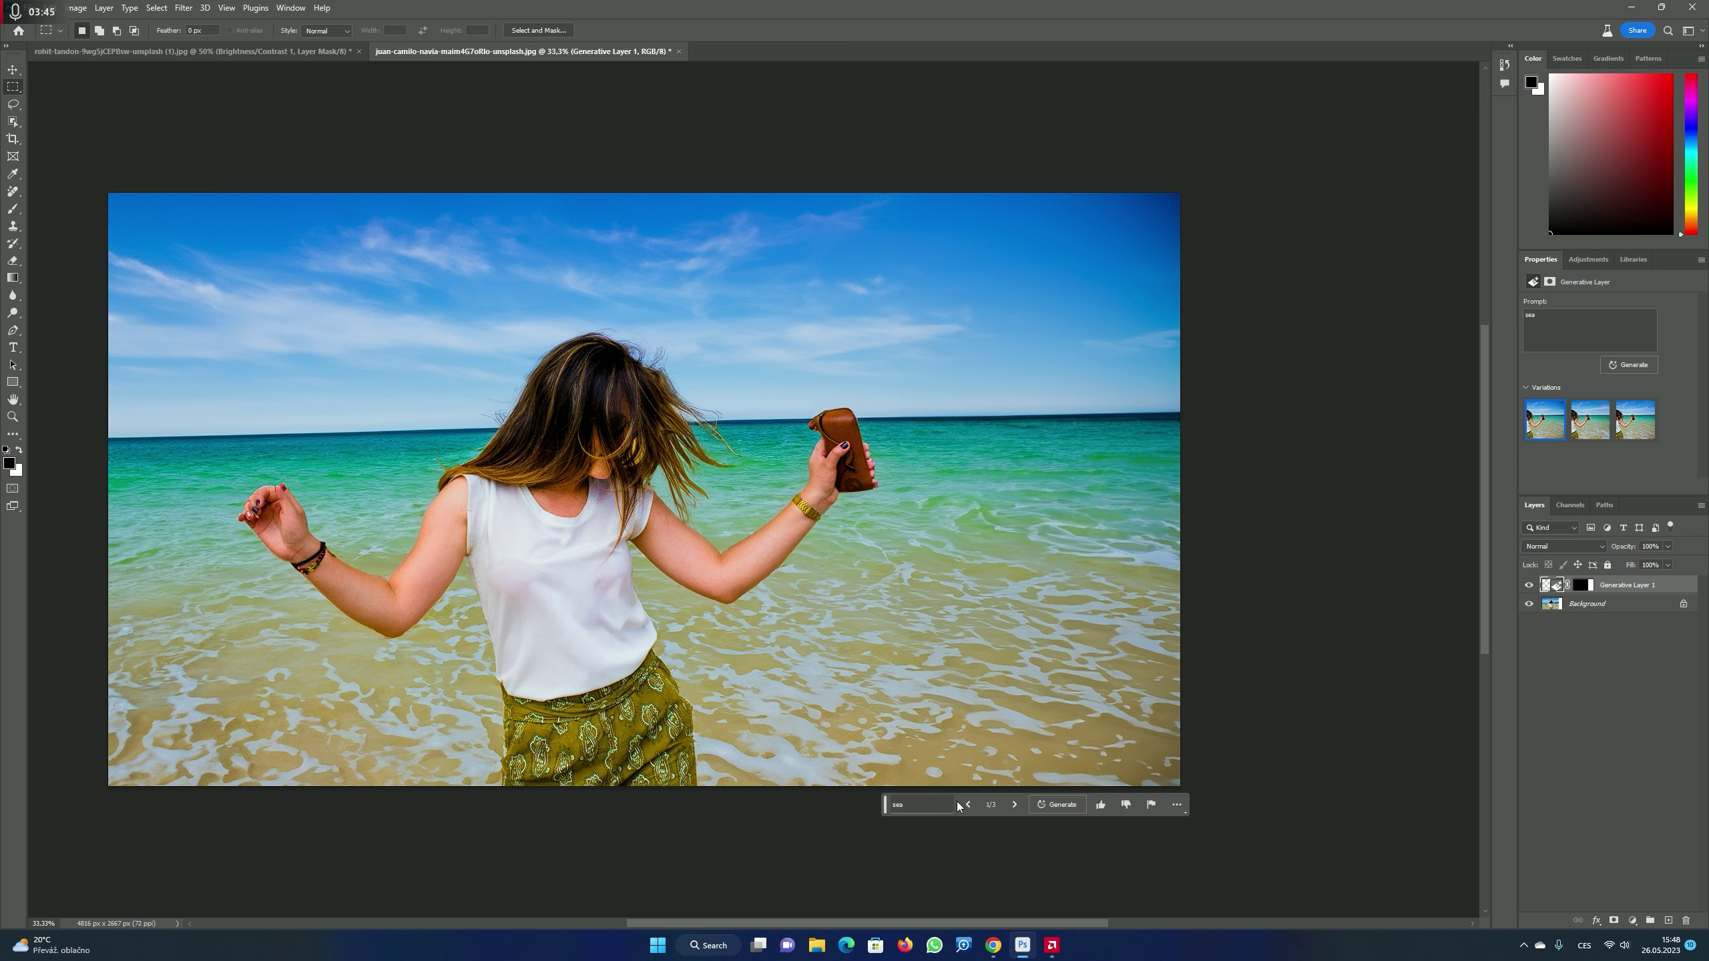
- Step through the sea variations to show variation 3 of 3
click(1016, 810)
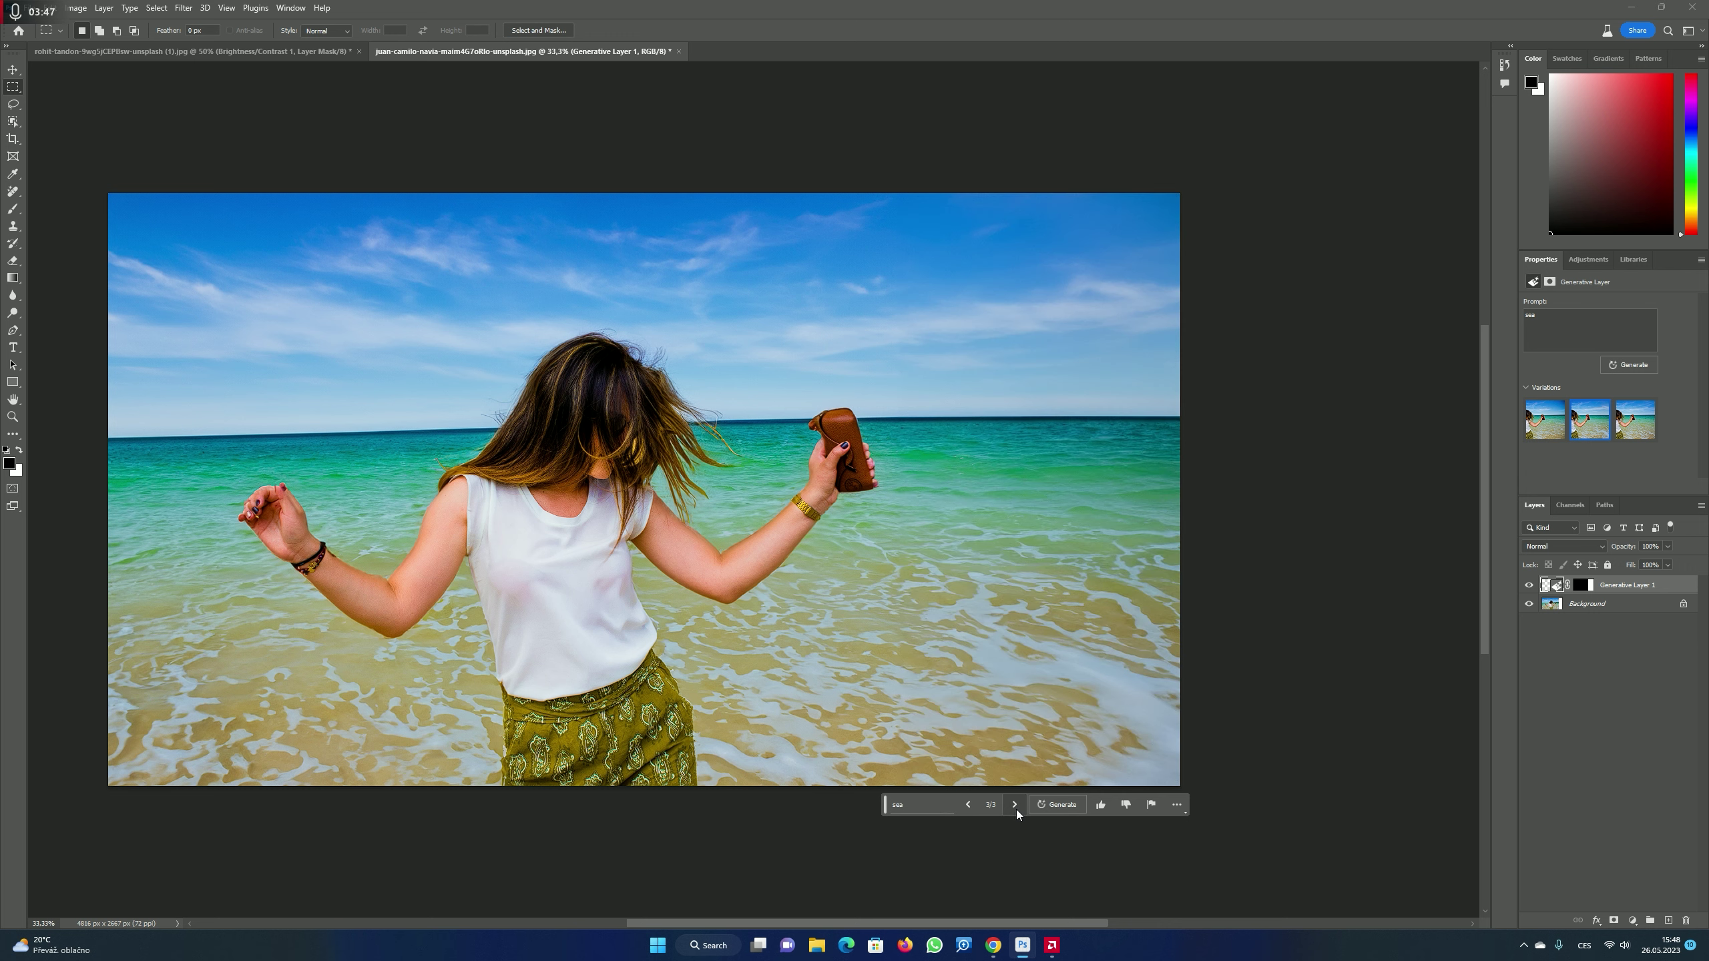
click(1016, 810)
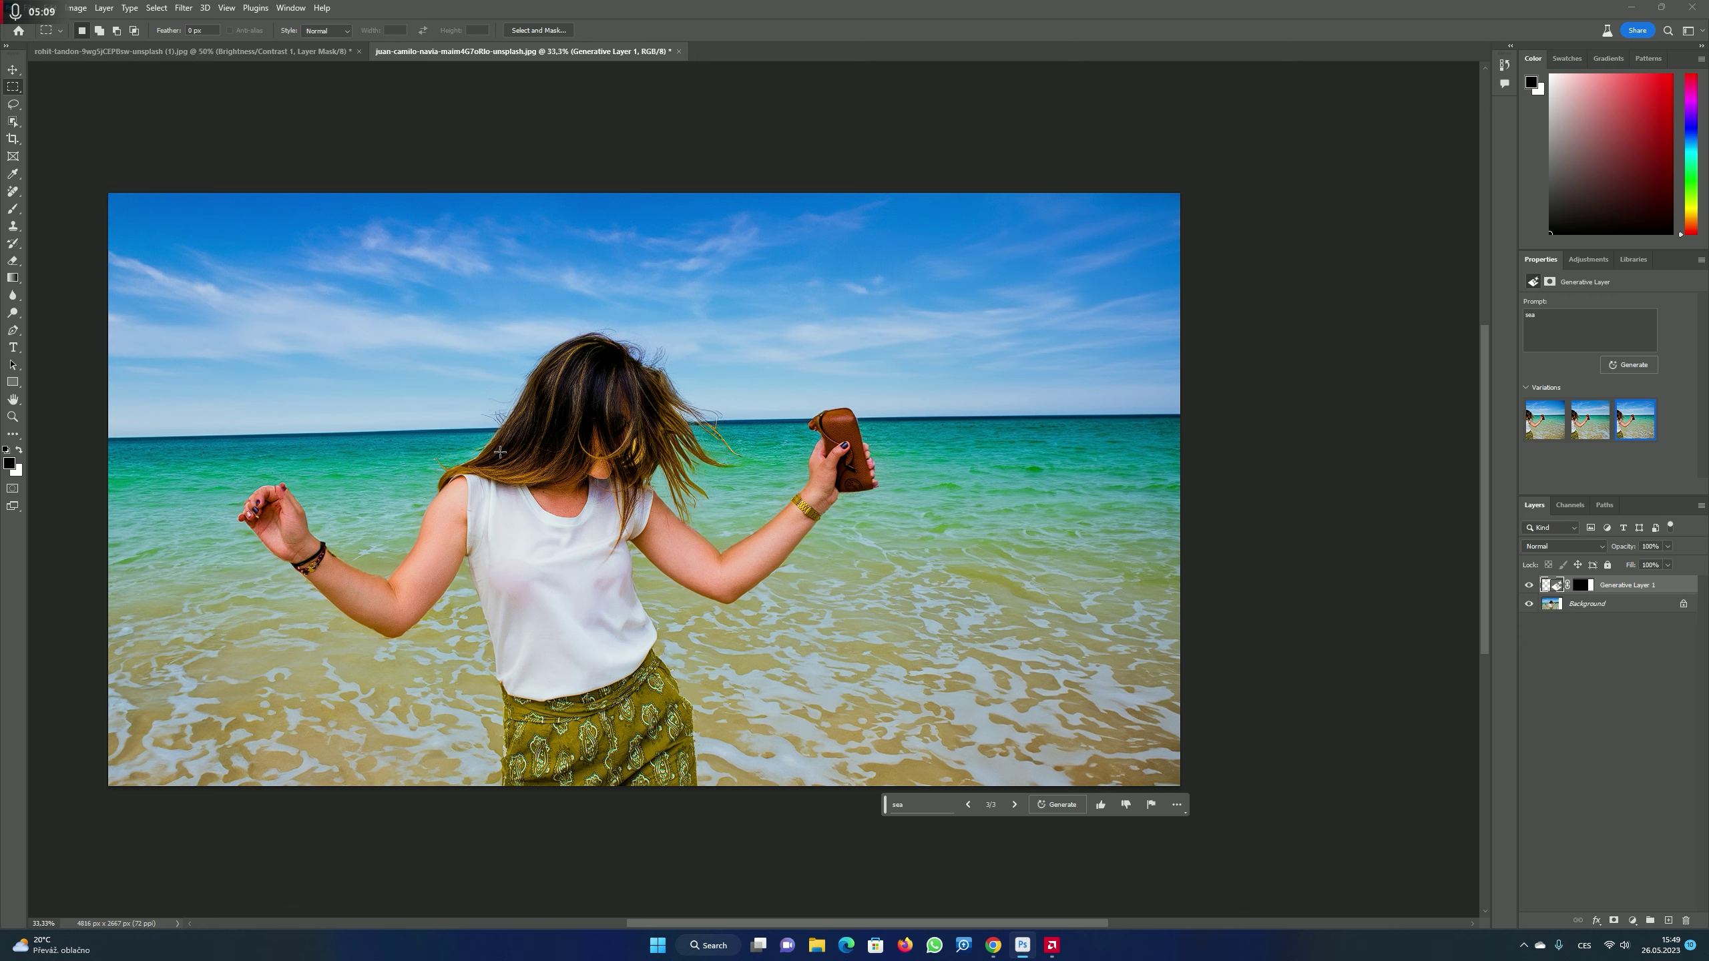
click(191, 52)
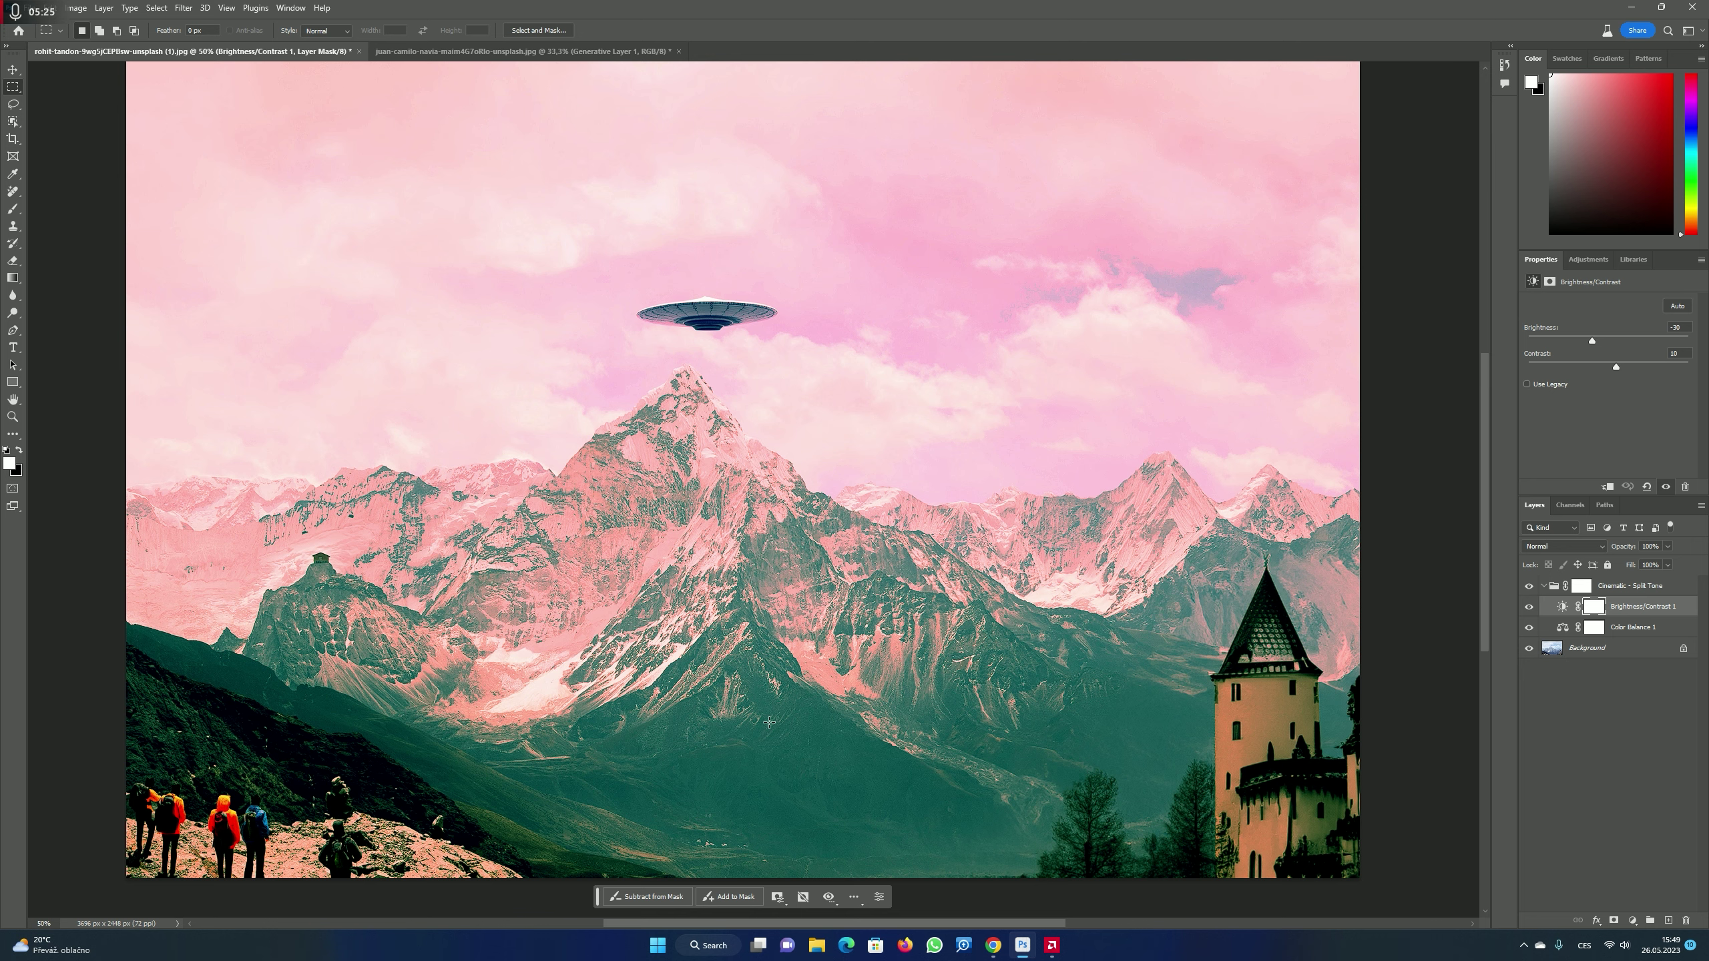
click(431, 53)
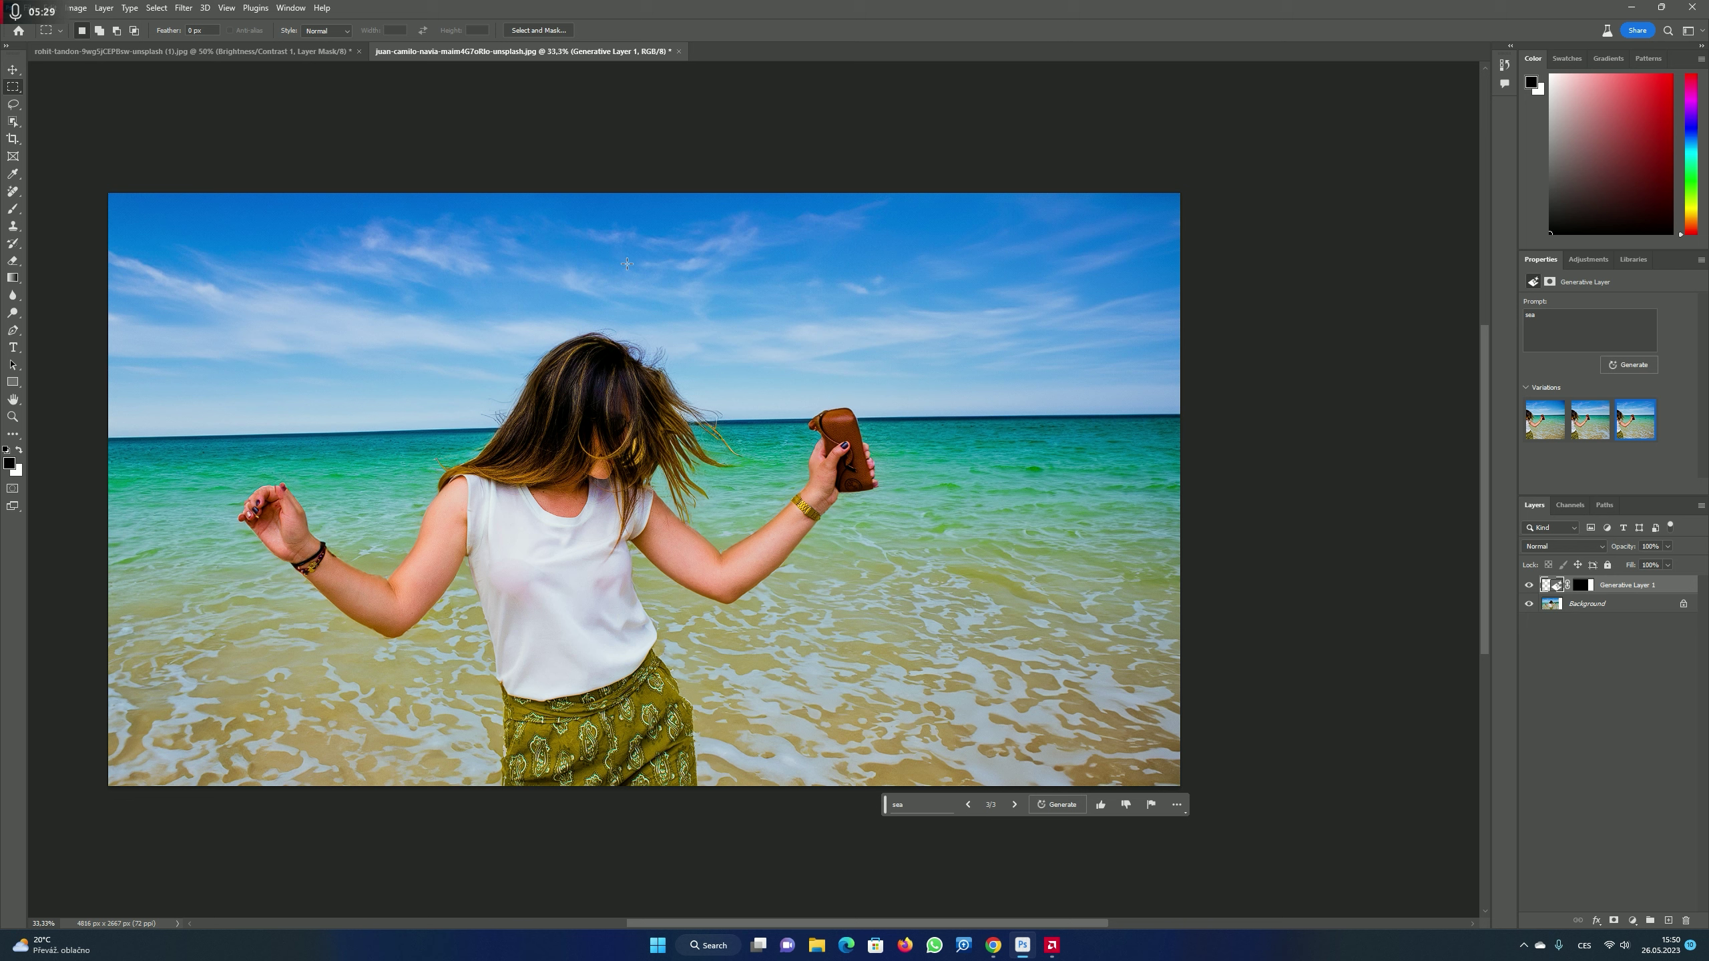